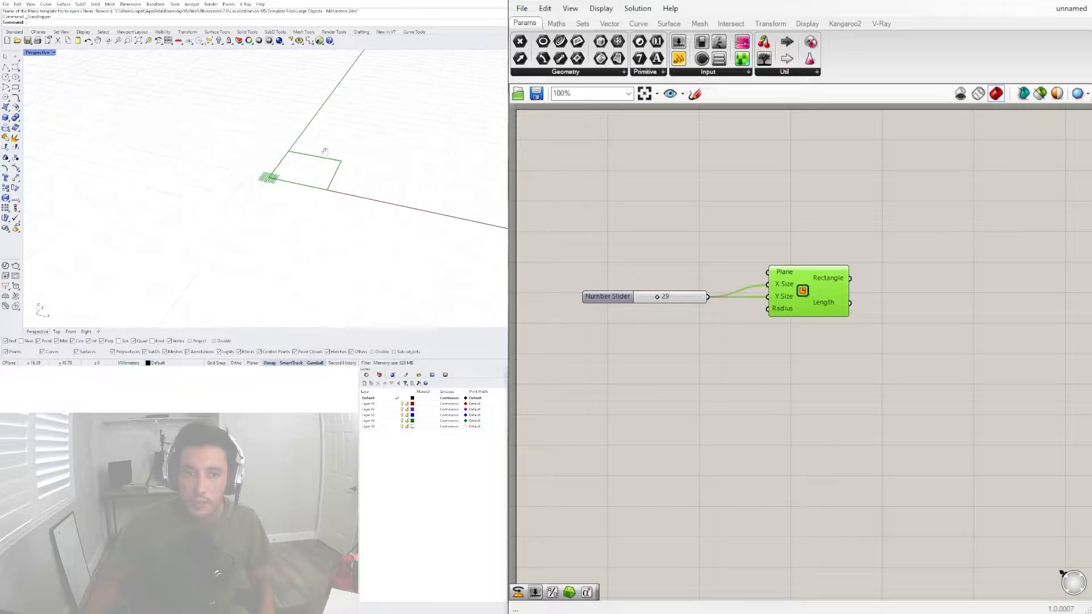
Add a Discontinuity component beside the Rectangle component.
double_click(919, 283)
type("discto")
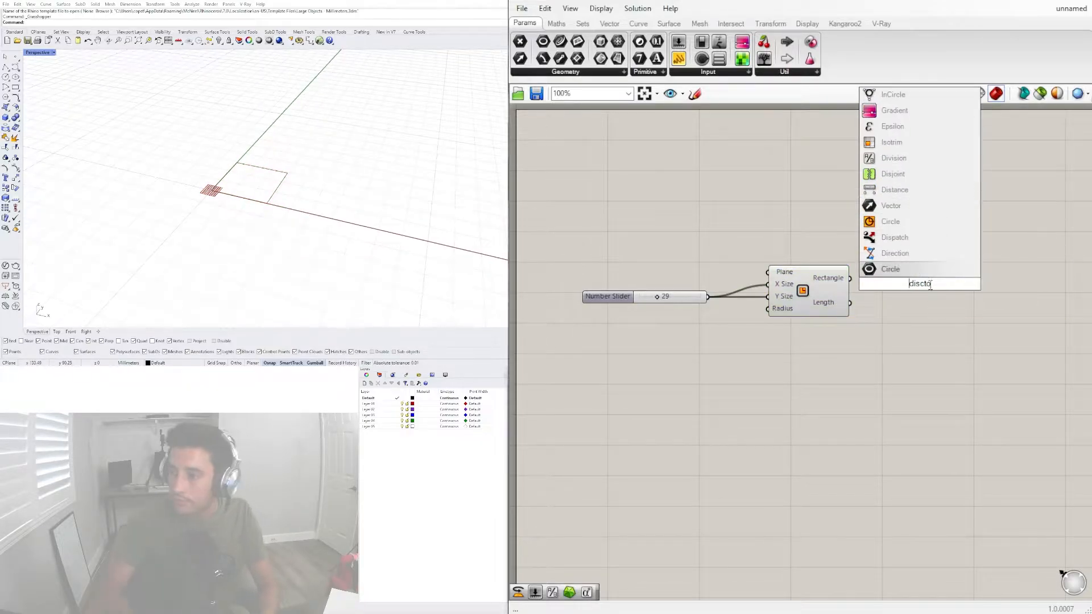
key("BackSpace")
key("BackSpace")
type("ont")
key("Return")
Add an Area component above the Discontinuity component.
double_click(780, 197)
type("area")
key("Return")
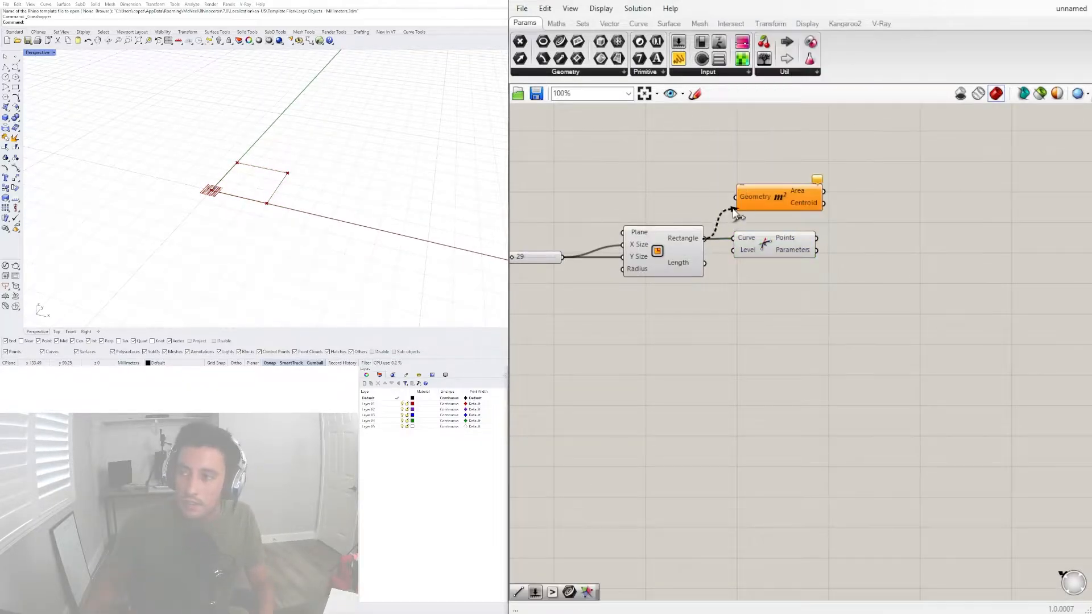
Add a Sphere component, wire the Area centroid into its Radius input, and undo the last change.
double_click(947, 201)
type("sphere")
key("Return")
left_click_drag(819, 215, 892, 215)
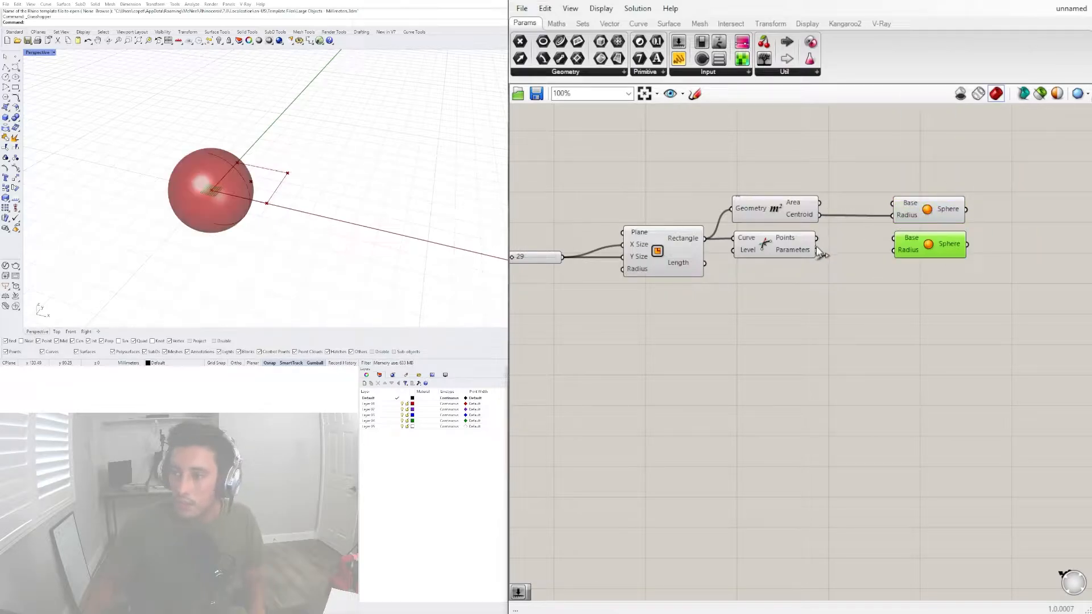
key("ctrl+z")
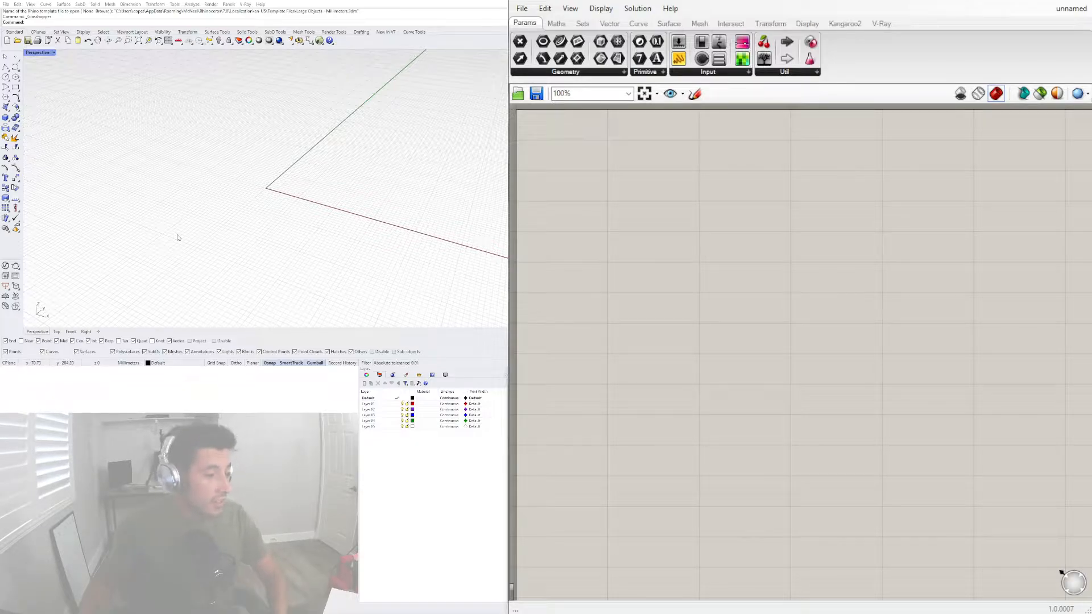
Add a Rectangle component to the empty canvas.
right_click_drag(279, 202, 319, 181)
double_click(851, 380)
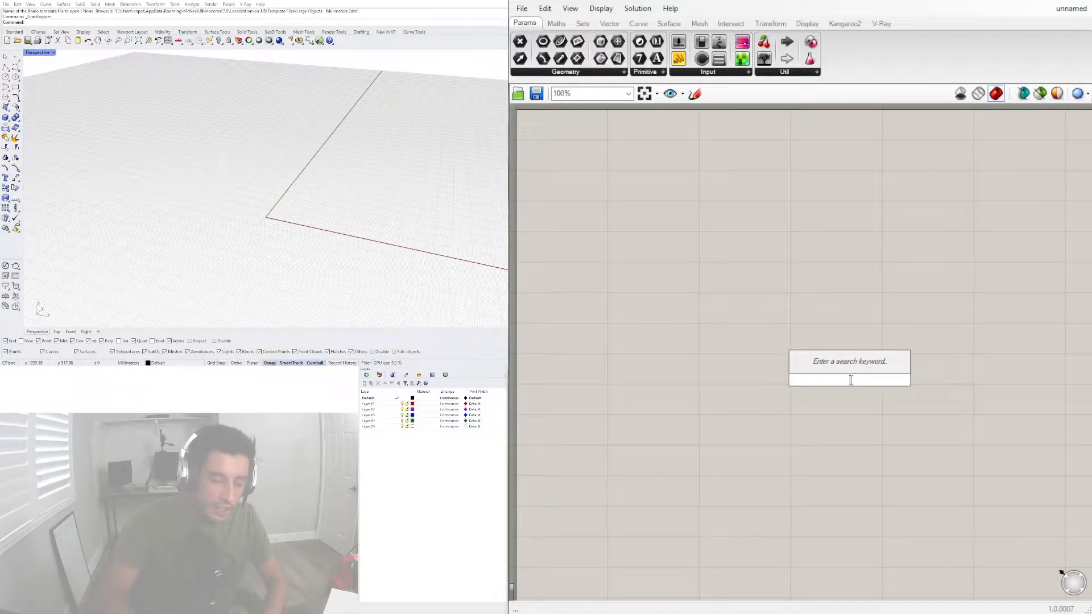
type("rect")
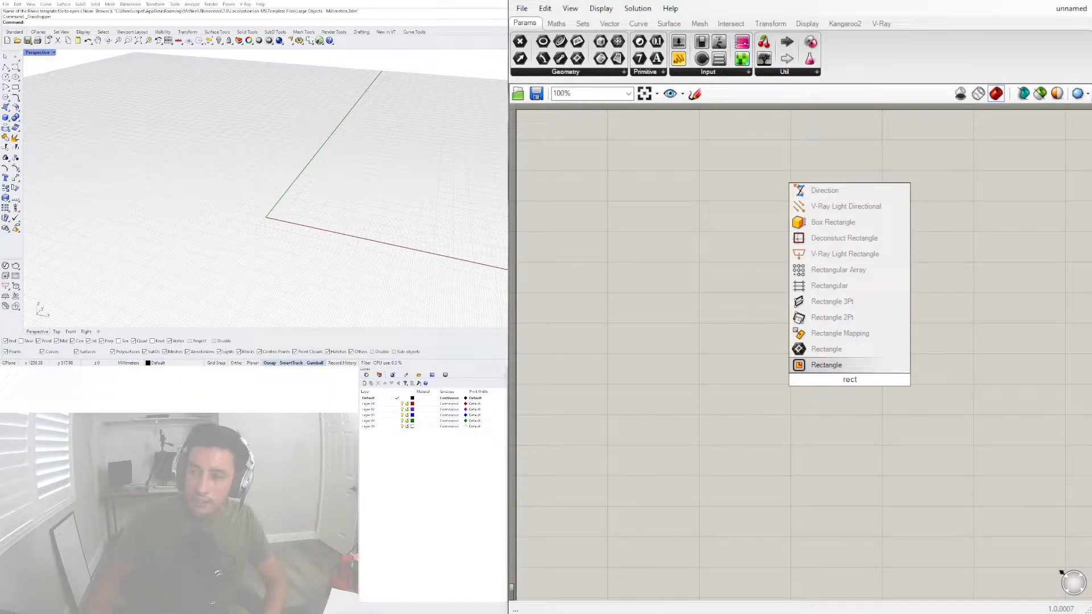
left_click(836, 364)
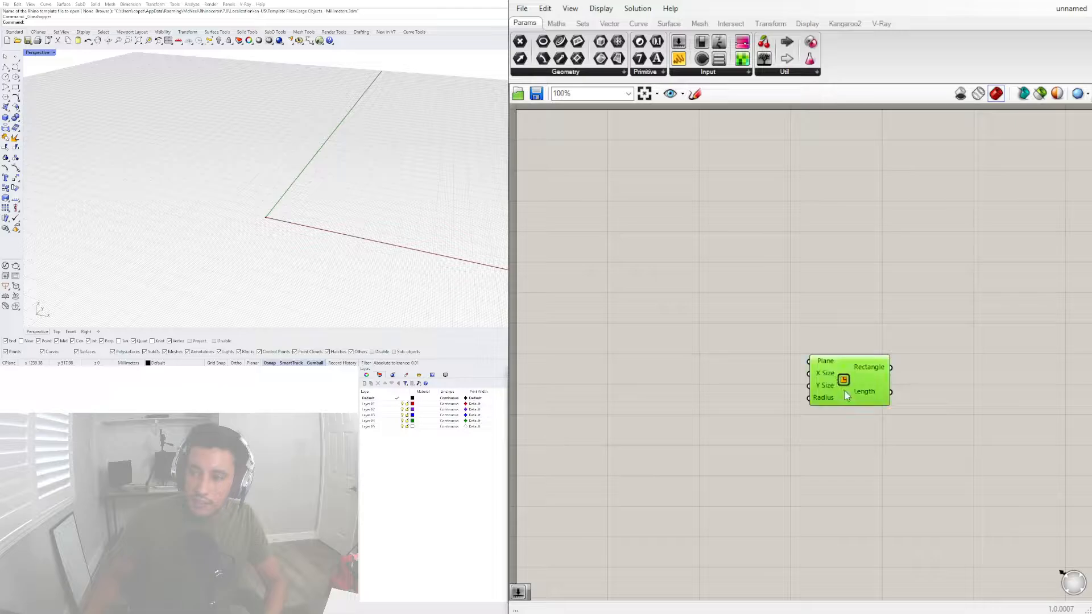
Add a number slider with value 10, connect it to the rectangle's X Size and Y Size, and move it closer.
double_click(630, 318)
type("1")
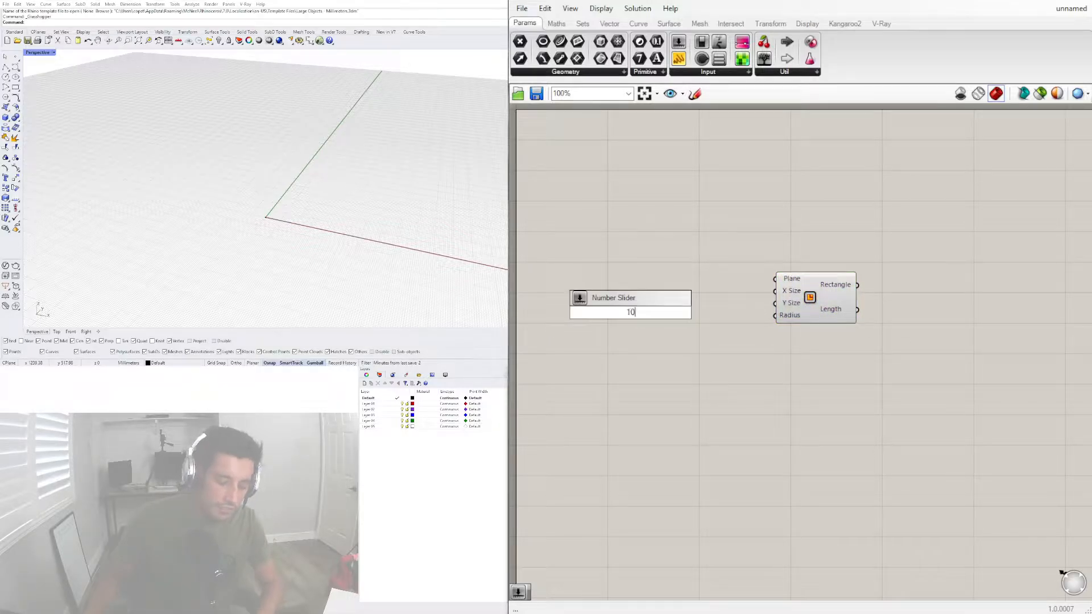
type("0")
key("Return")
left_click_drag(694, 312, 781, 294)
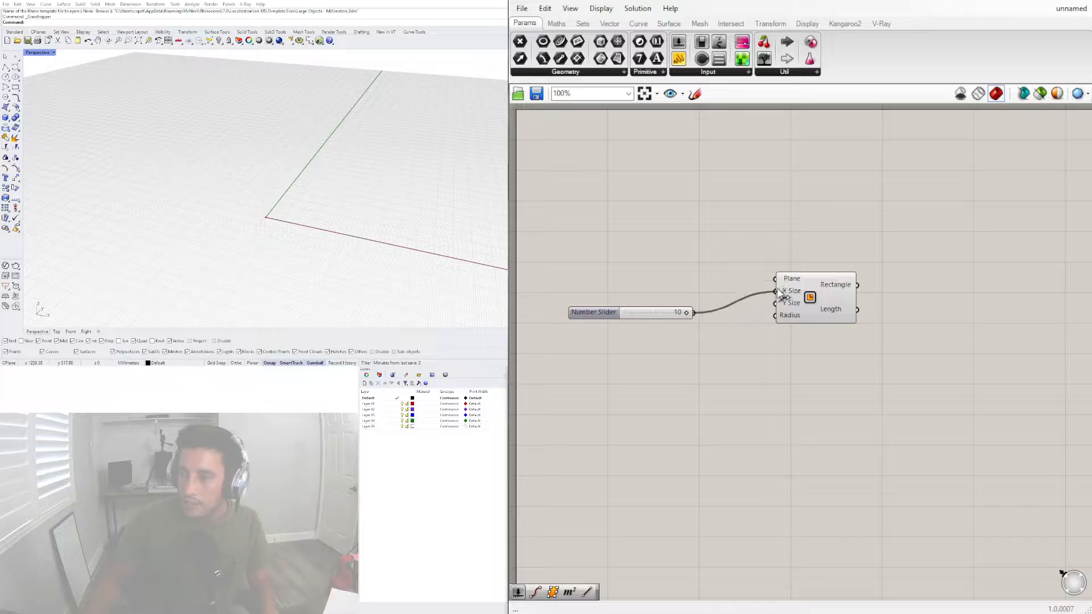
left_click_drag(694, 313, 777, 303)
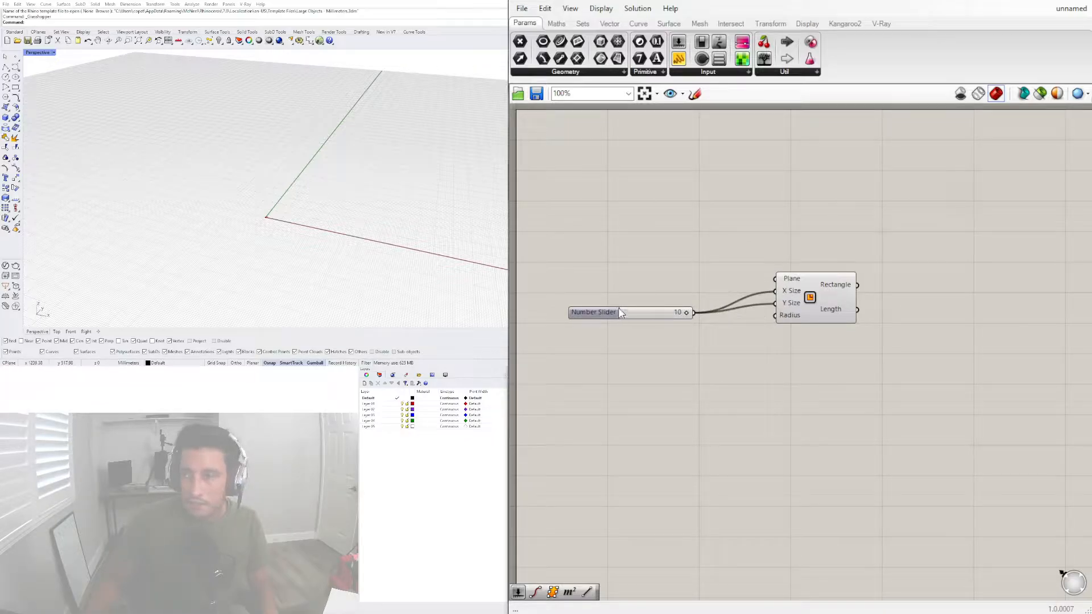
left_click_drag(620, 312, 672, 297)
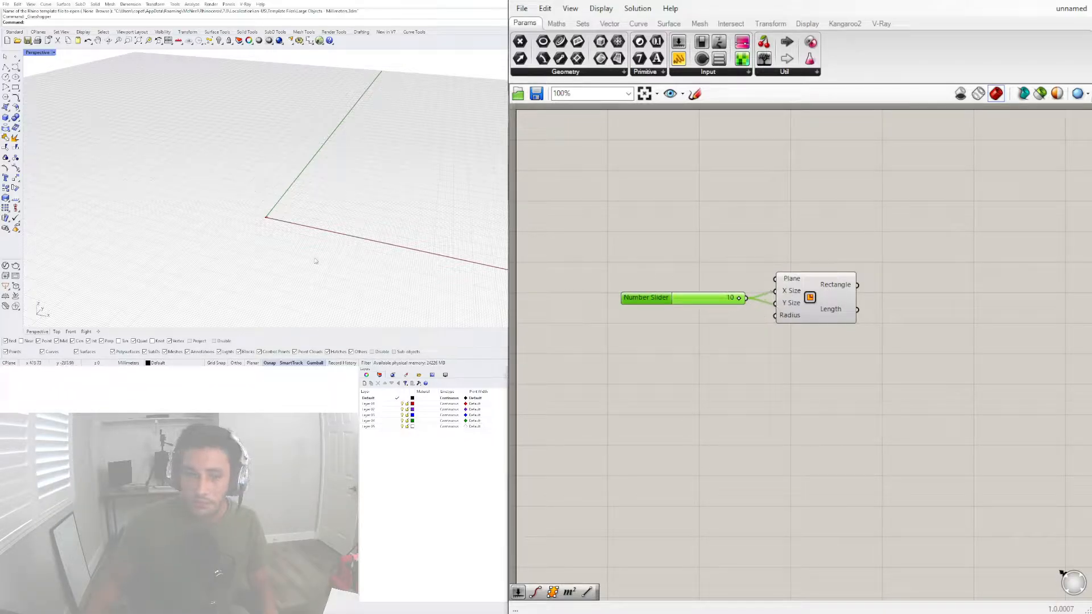
Shift the Rectangle component slightly and delete the number slider feeding it.
scroll(316, 261, "up", 5)
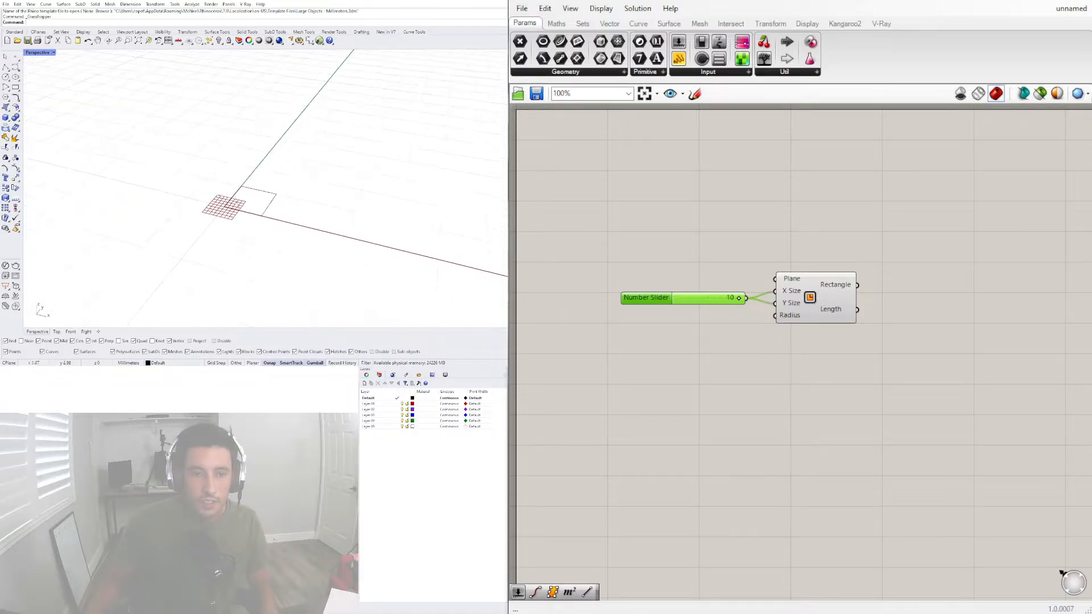
left_click_drag(825, 317, 845, 315)
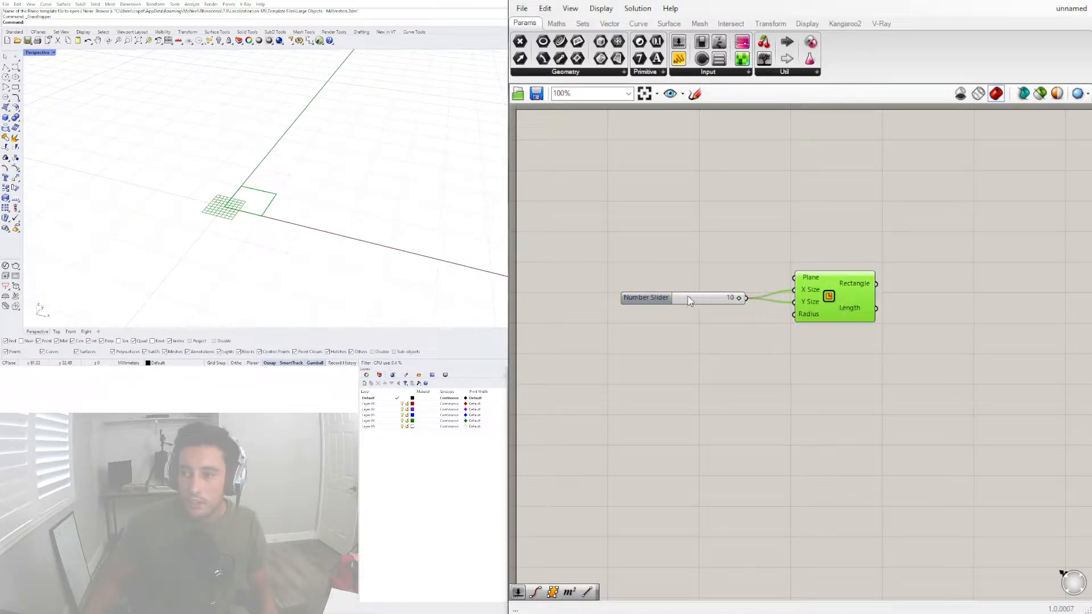
left_click(647, 301)
key("Delete")
Add a number slider with value 15, connect it to the rectangle's X Size and Y Size, and raise it to 29.
double_click(646, 299)
type("15")
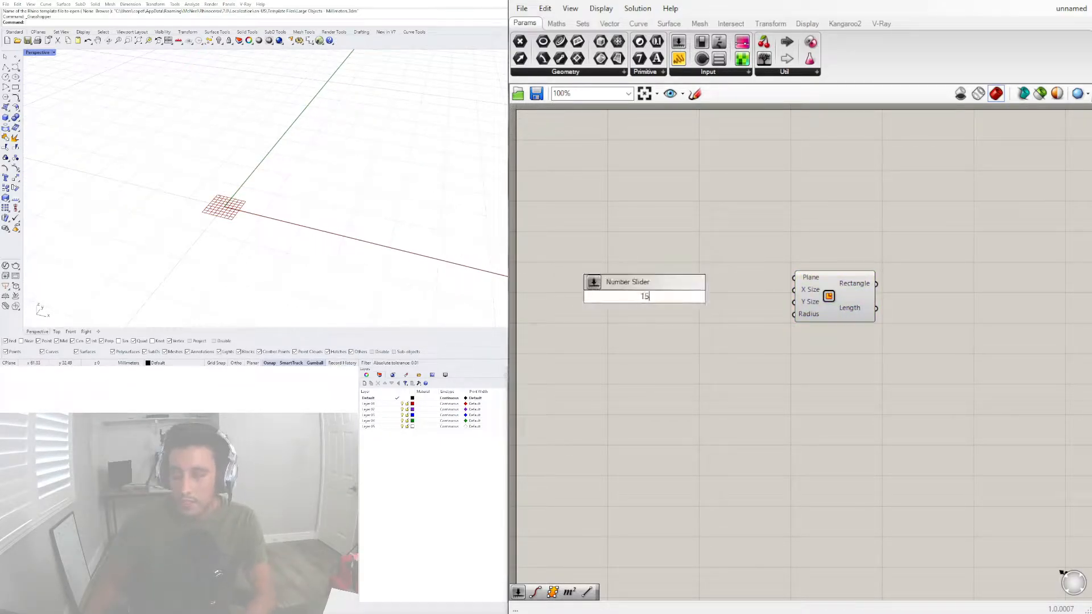
key("Return")
left_click_drag(708, 298, 795, 290)
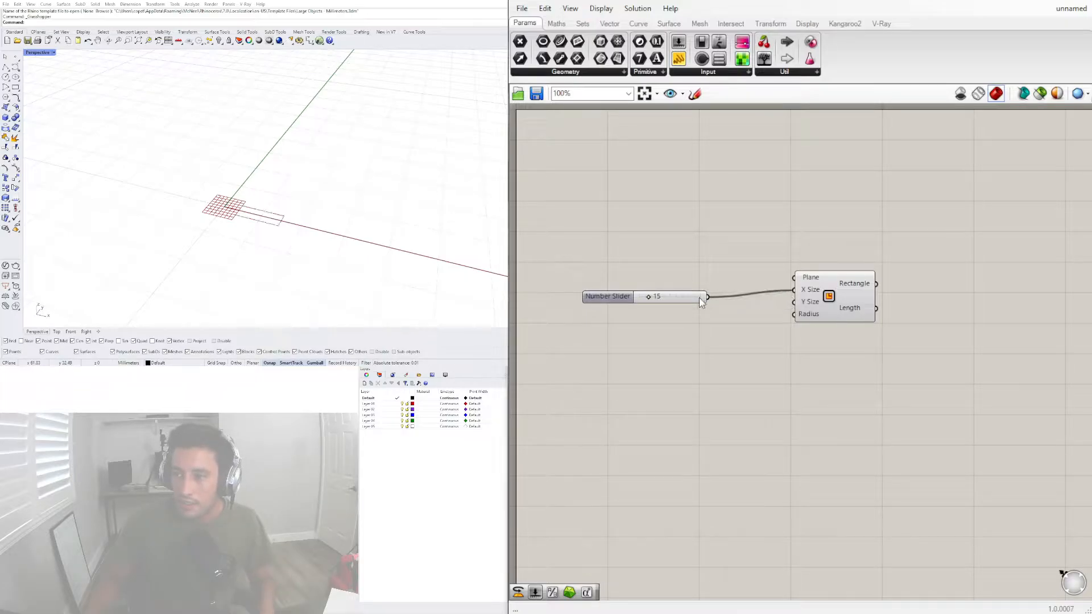
left_click_drag(709, 297, 794, 299)
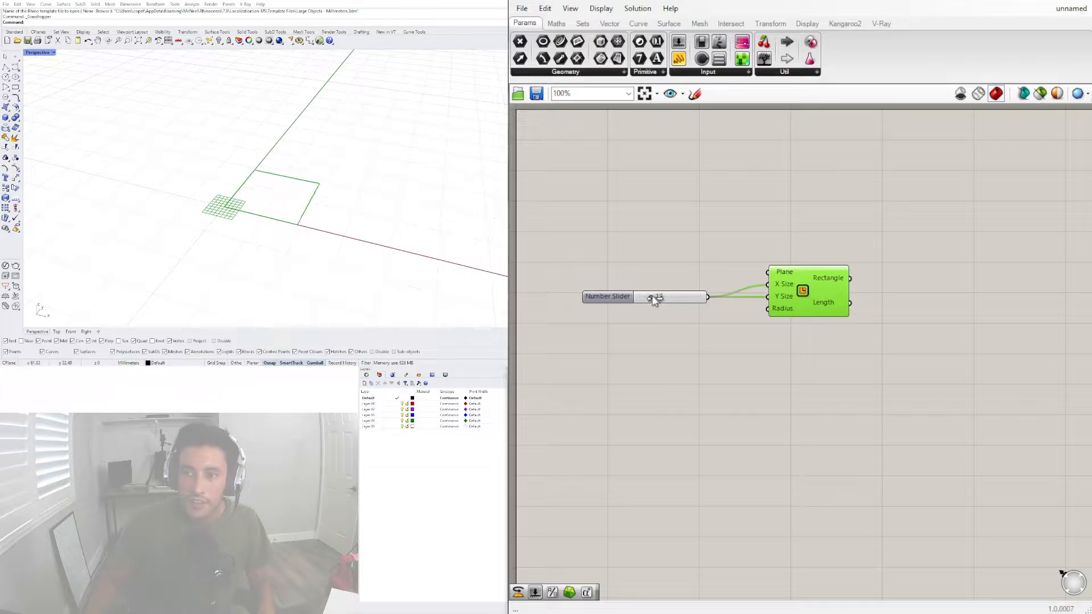
left_click_drag(651, 296, 660, 297)
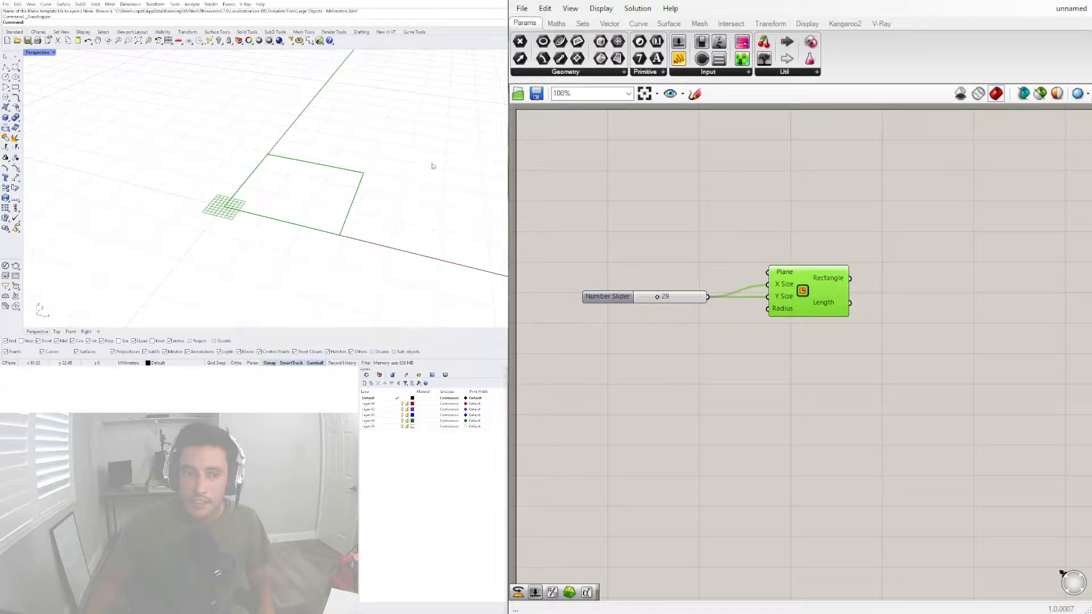
Add a Discontinuity component and connect the Rectangle output to its Curve input.
double_click(921, 284)
type("dis")
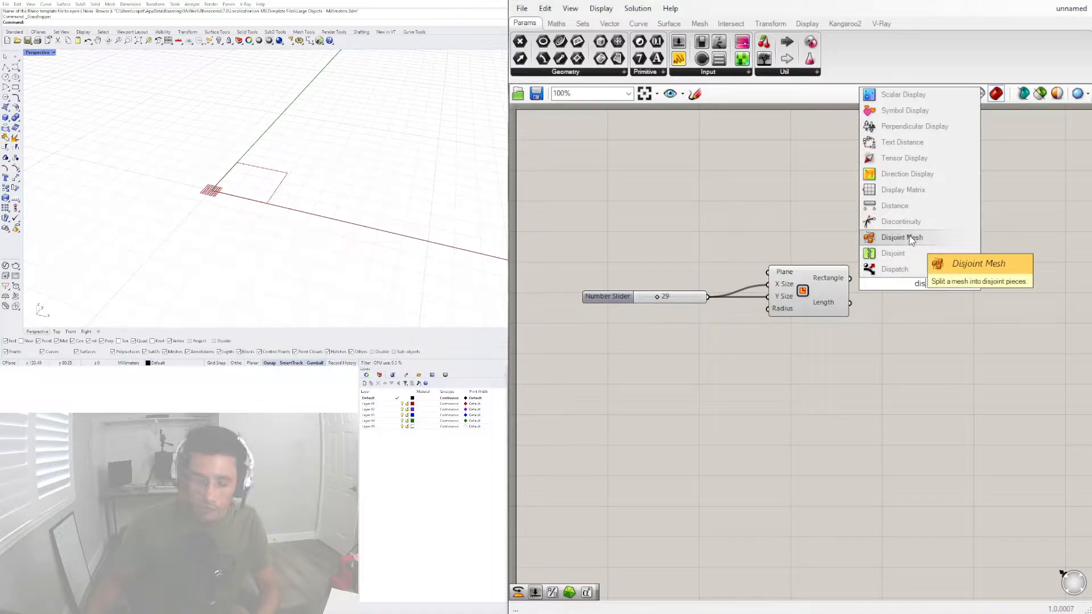
type("cto")
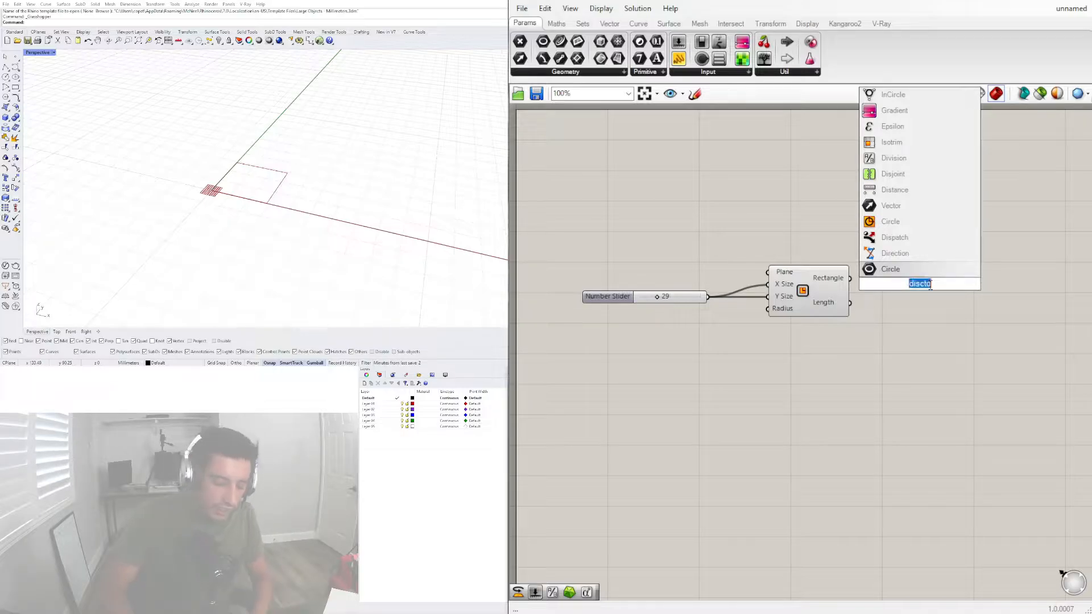
type("discont")
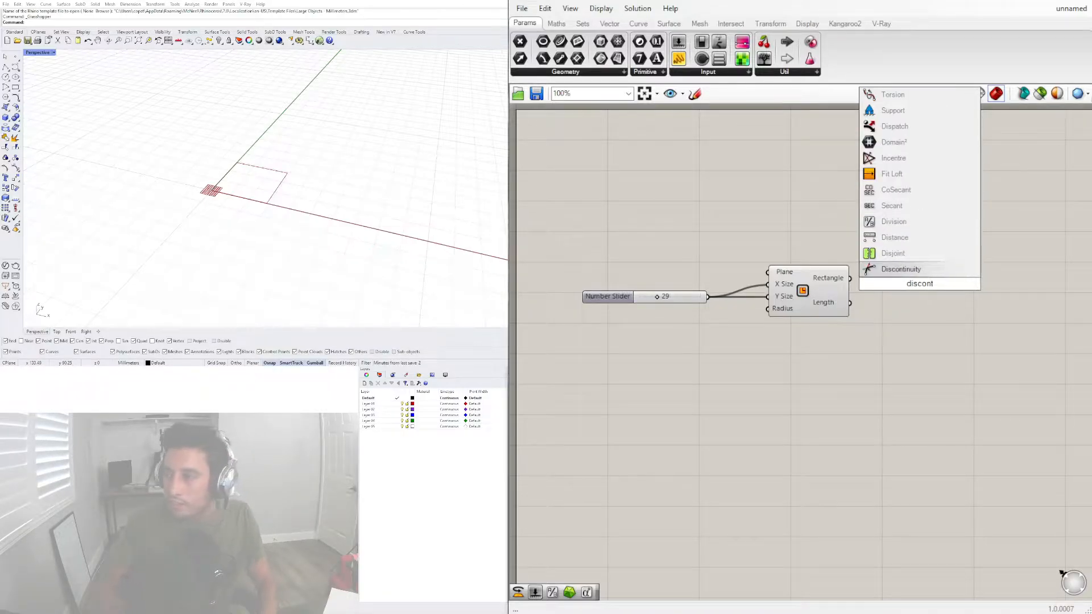
left_click(876, 274)
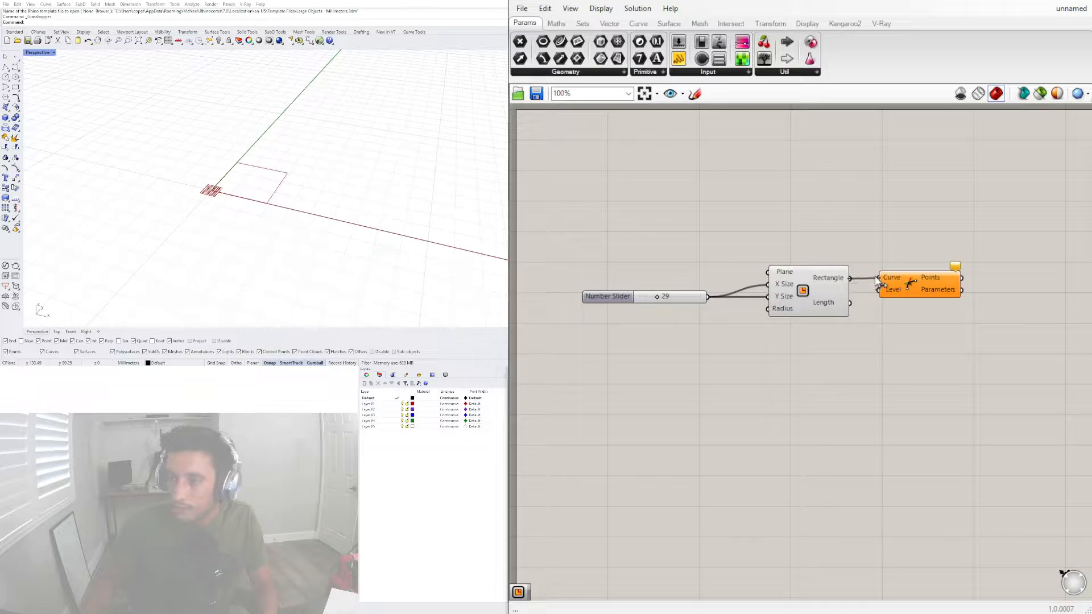
left_click_drag(876, 278, 877, 278)
left_click(911, 293)
Add an Area component above Discontinuity and connect the Rectangle output to its Geometry input.
right_click_drag(960, 308, 815, 268)
double_click(781, 198)
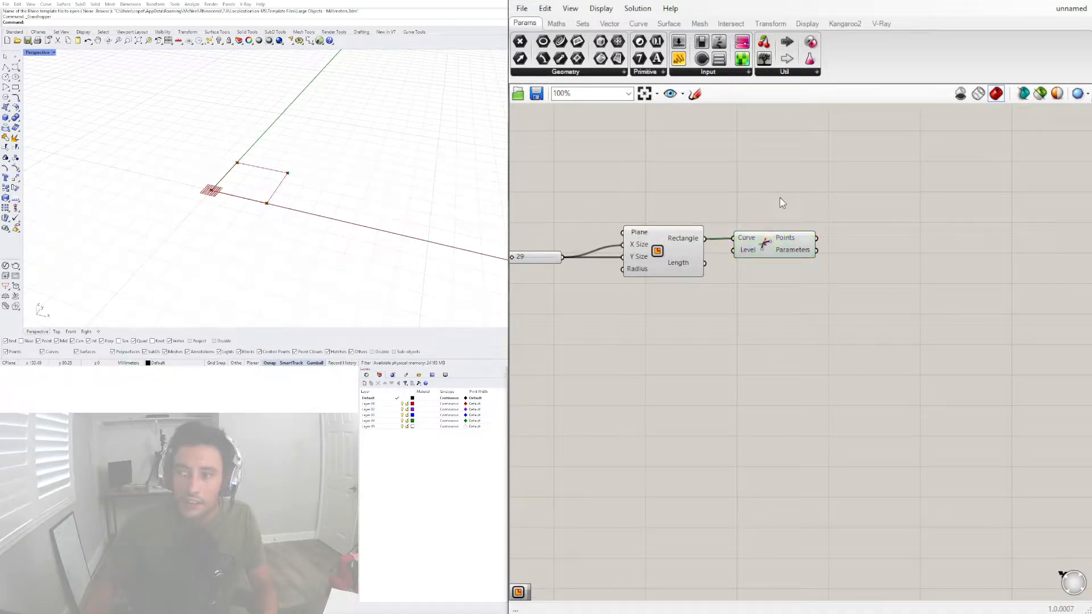
type("area")
left_click(748, 182)
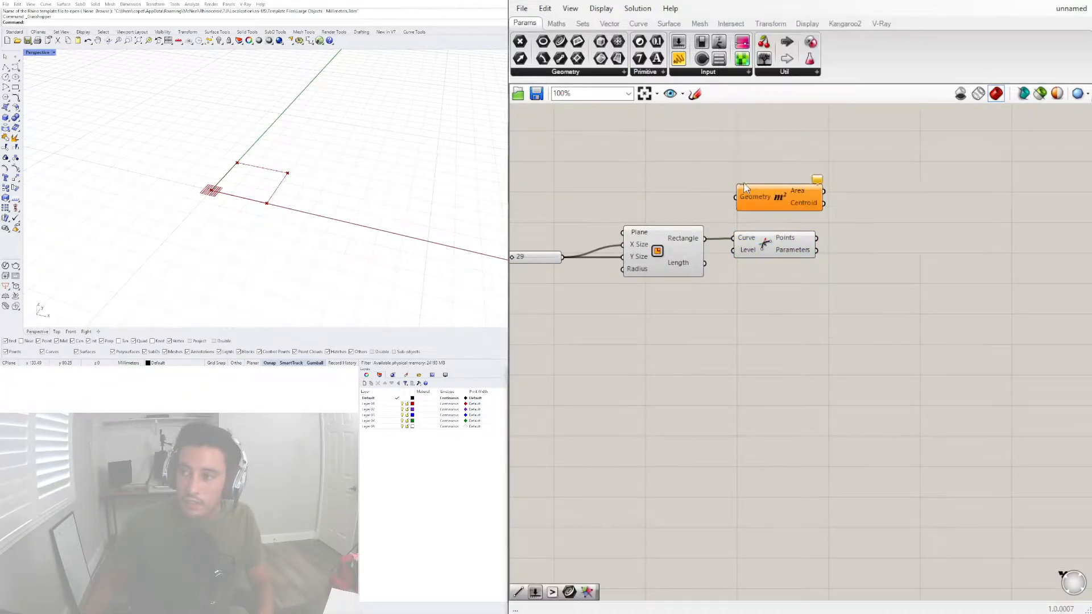
left_click_drag(705, 238, 763, 218)
left_click(768, 205)
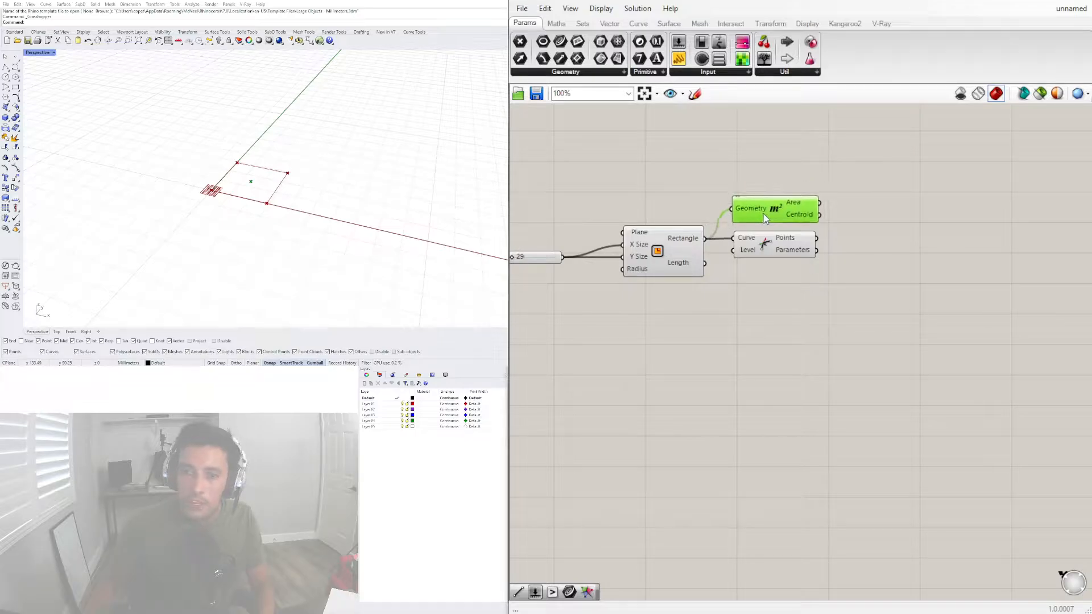
Add a Sphere component beside the Area component and duplicate it just below.
left_click(925, 212)
double_click(965, 208)
type("s")
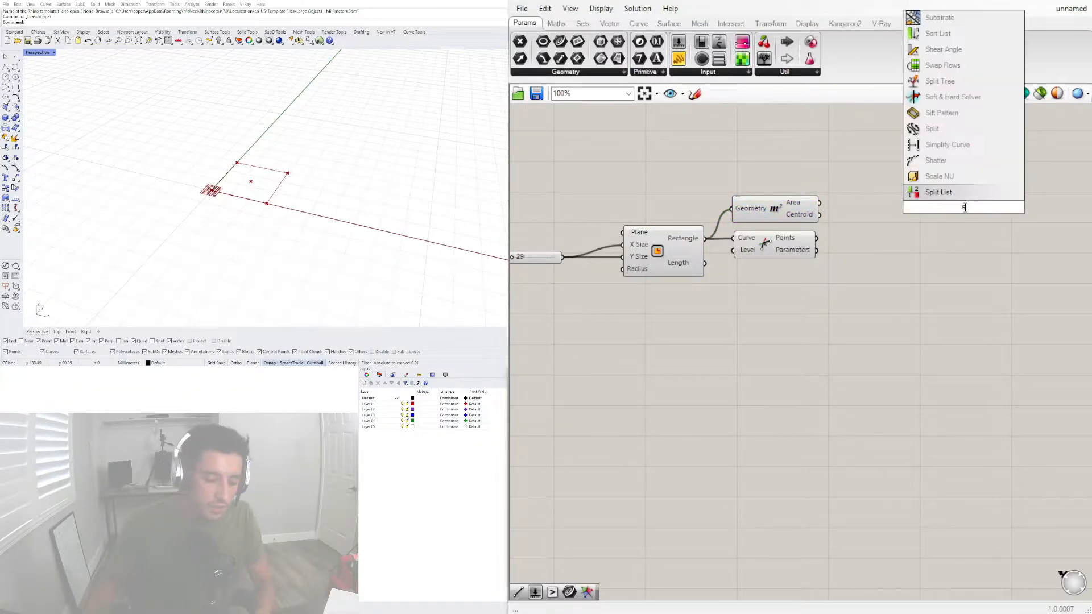
type("phere")
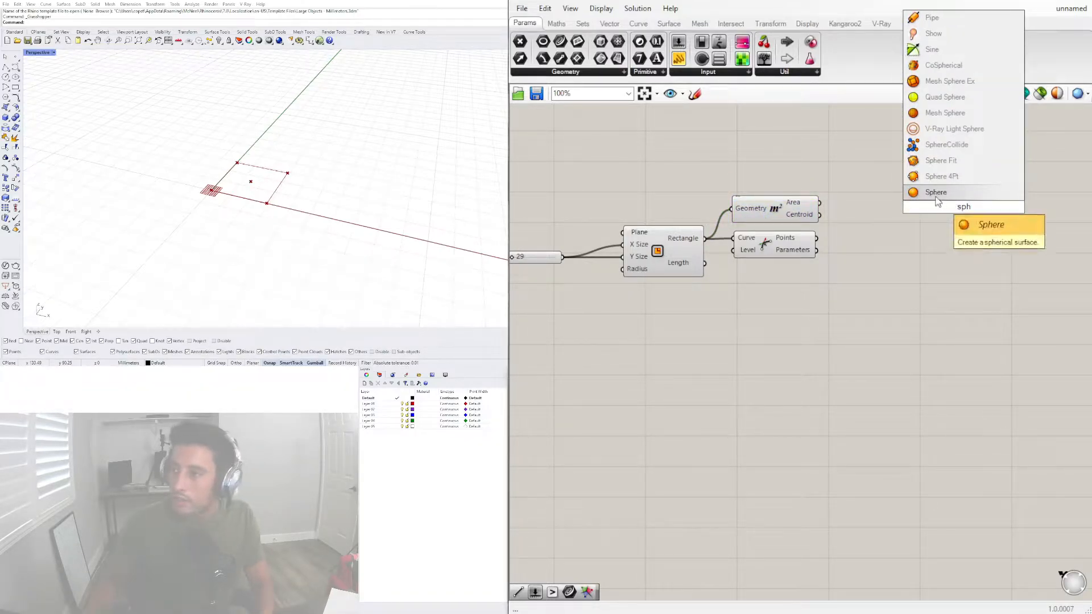
key("Return")
left_click_drag(942, 216, 909, 253)
Connect the Area centroid to the upper Sphere's Base and the Discontinuity points to the lower Sphere's Base.
left_click_drag(820, 216, 893, 215)
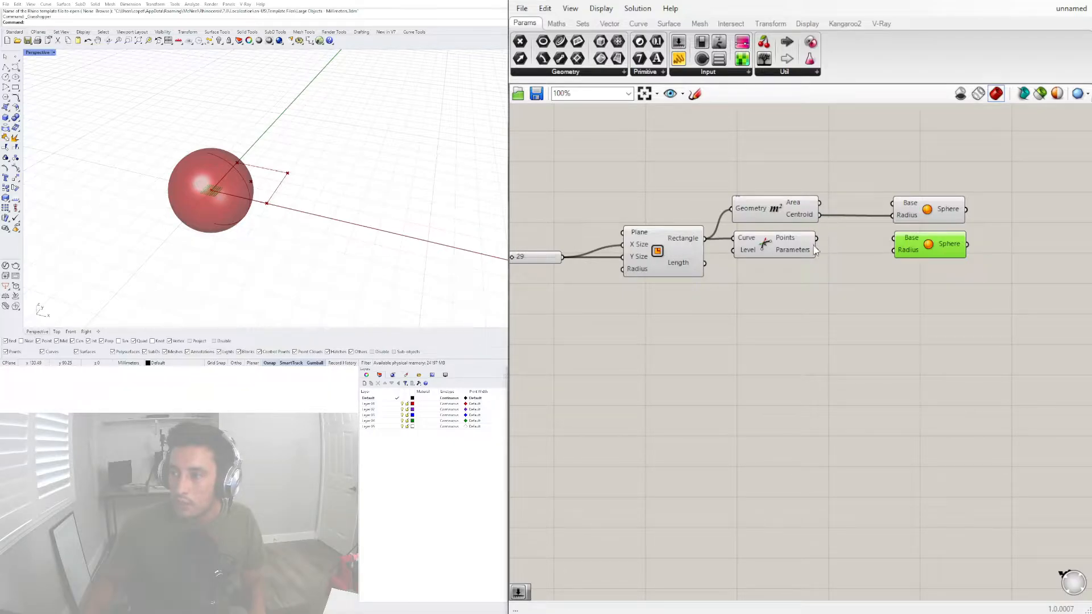
left_click_drag(818, 240, 893, 240)
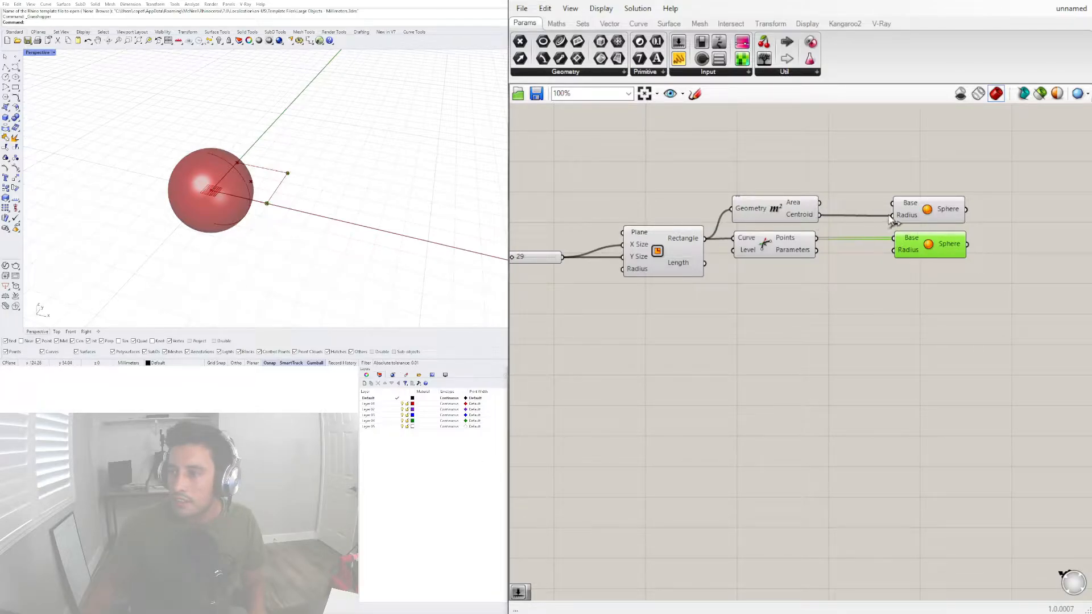
mouse_move(891, 216)
left_mouse_down("ctrl")
mouse_move(820, 216)
mouse_move(893, 205)
left_mouse_up("ctrl")
left_click(919, 206)
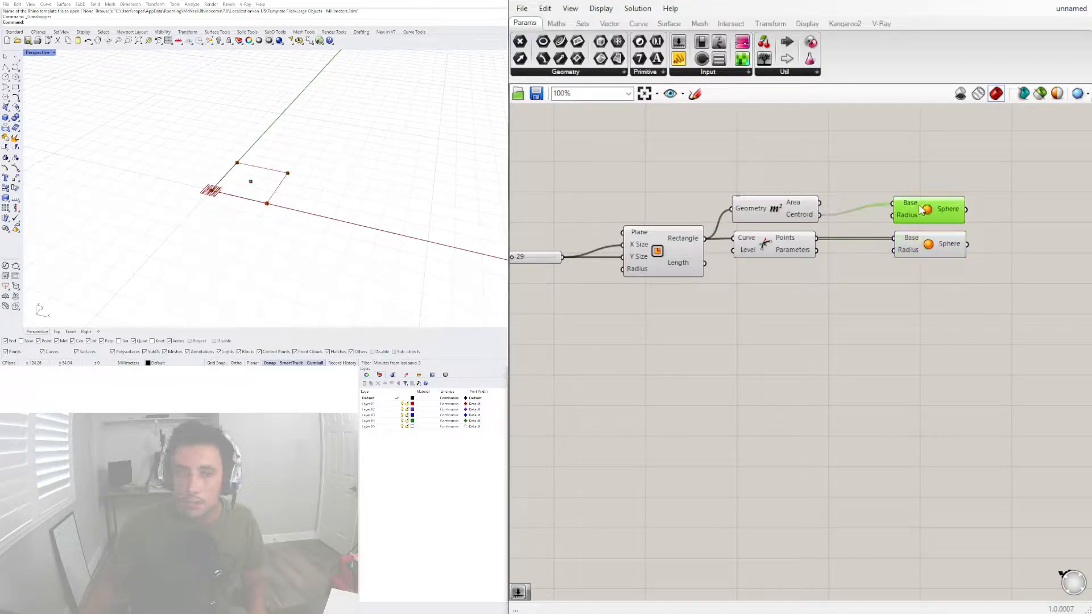
Duplicate the number slider above the Area component, connect it to the upper Sphere's Radius, and set it to 17.
left_click(860, 295)
double_click(775, 179)
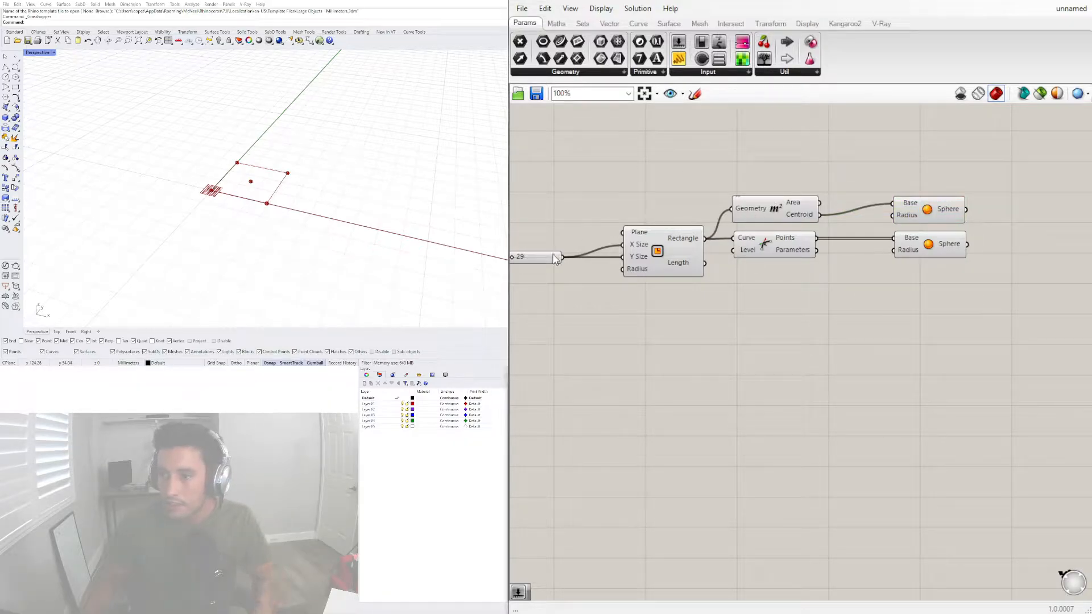
left_click_drag(553, 256, 892, 215, "alt")
scroll(739, 183, "up", 2)
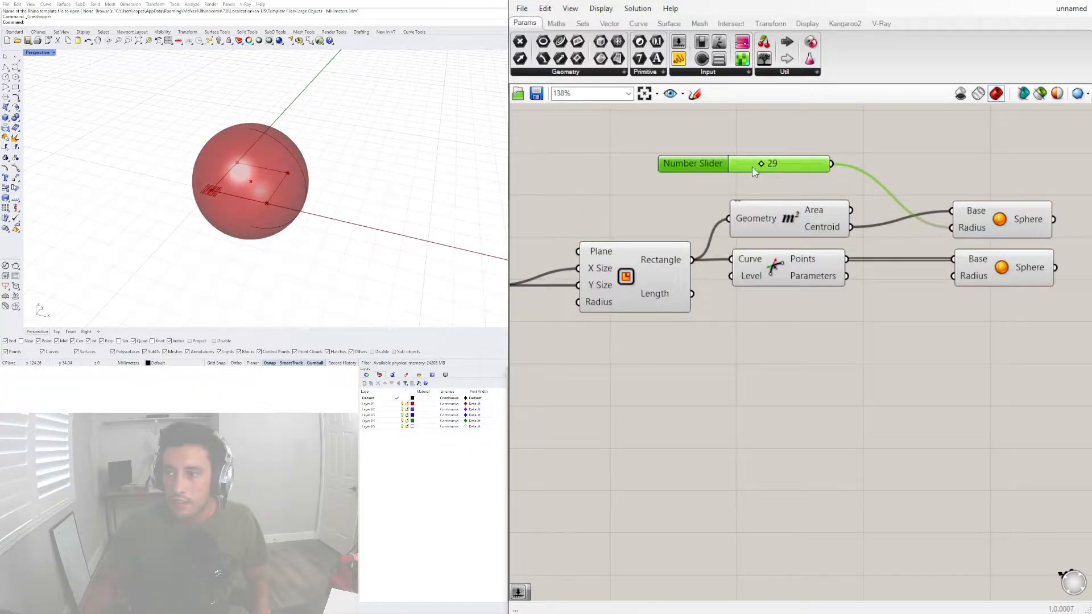
left_click_drag(761, 164, 751, 164)
Add another number slider below Discontinuity, connect it to the lower Sphere's Radius, and set it to 9.
double_click(704, 327)
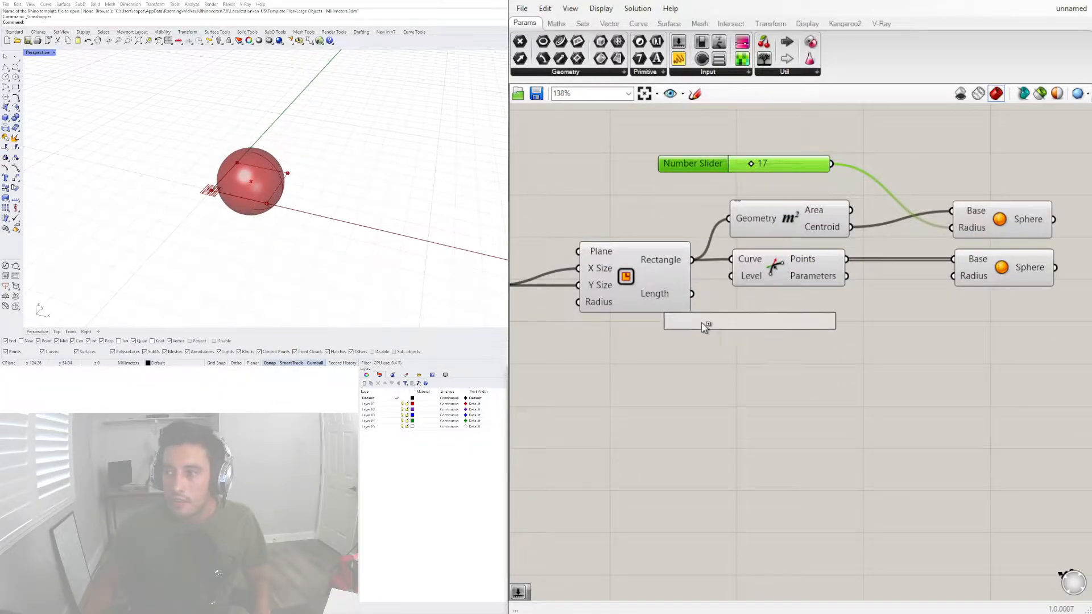
type("17")
key("Return")
left_click_drag(847, 345, 953, 277)
scroll(769, 343, "up", 3)
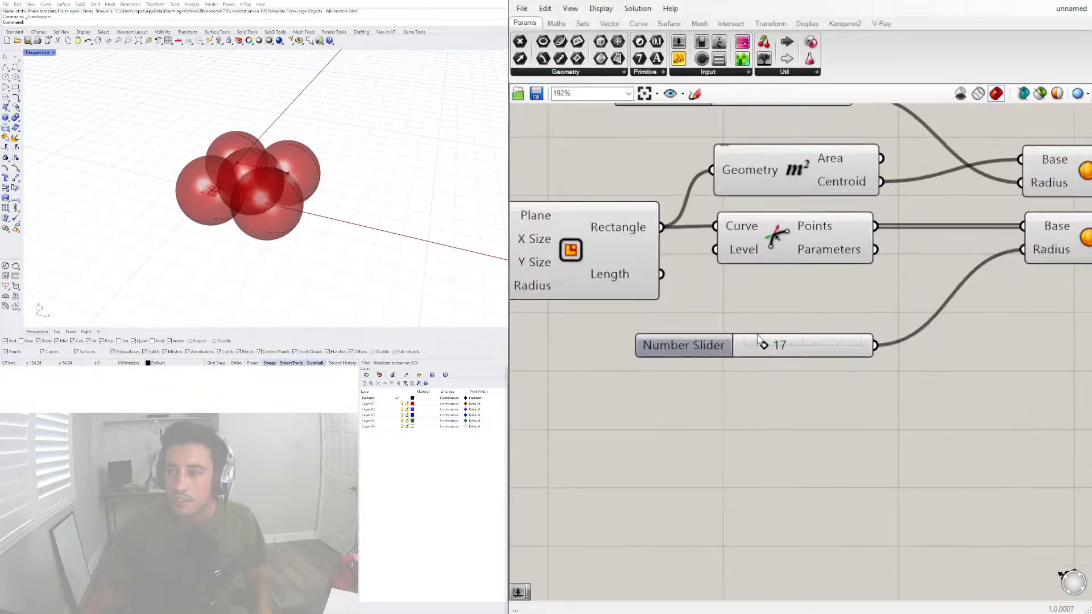
left_click_drag(765, 348, 757, 353)
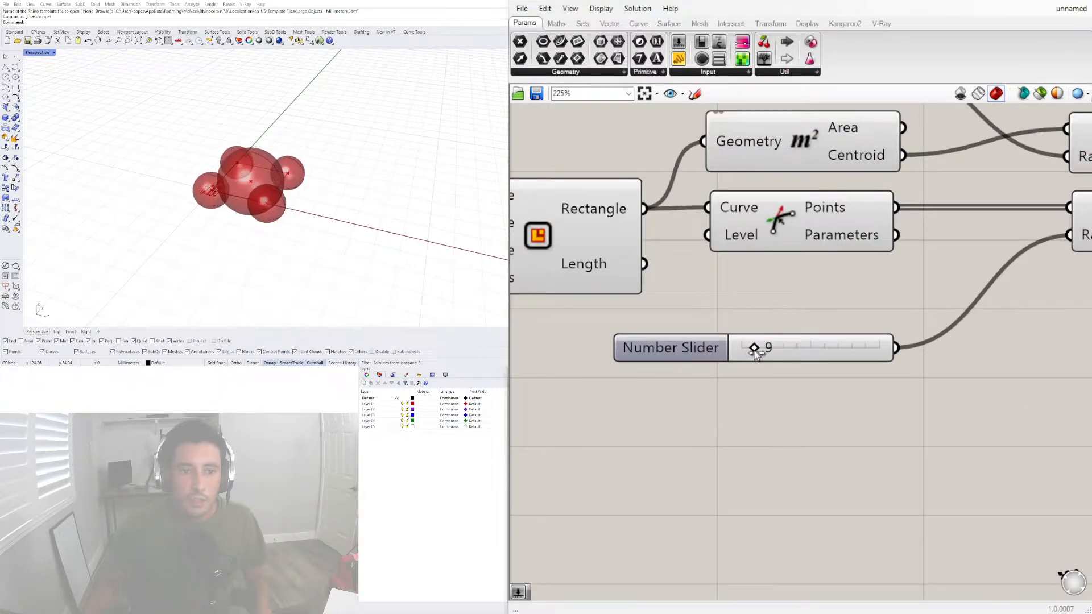
scroll(880, 235, "down", 5)
right_click_drag(909, 259, 822, 300)
left_click(878, 248)
left_click(925, 313)
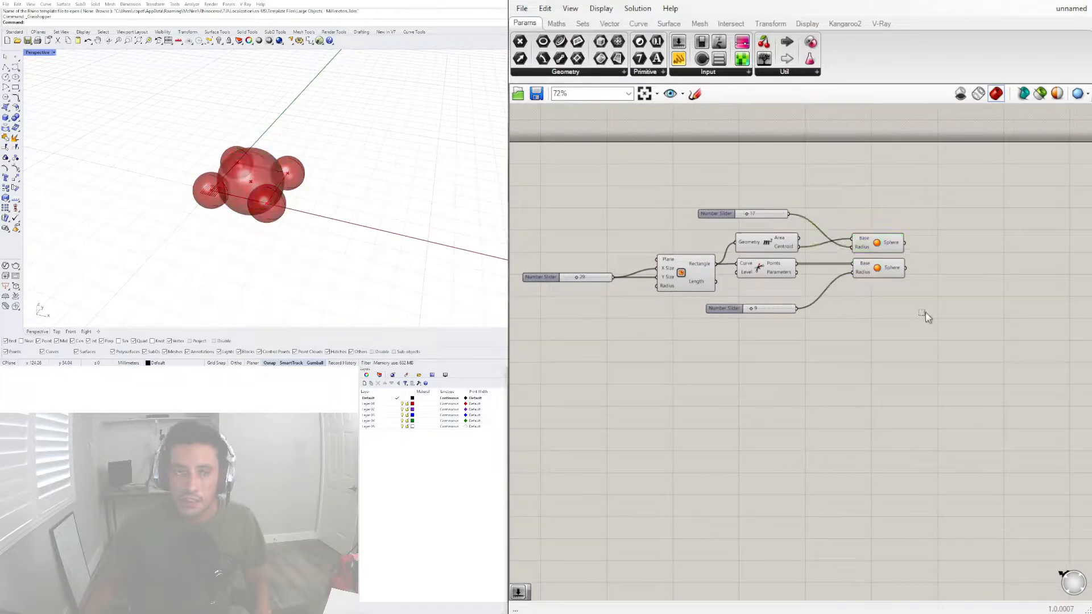
Add a Solid Union component beside the Spheres, connect both Sphere outputs to its Breps input, and flatten that input.
double_click(923, 252)
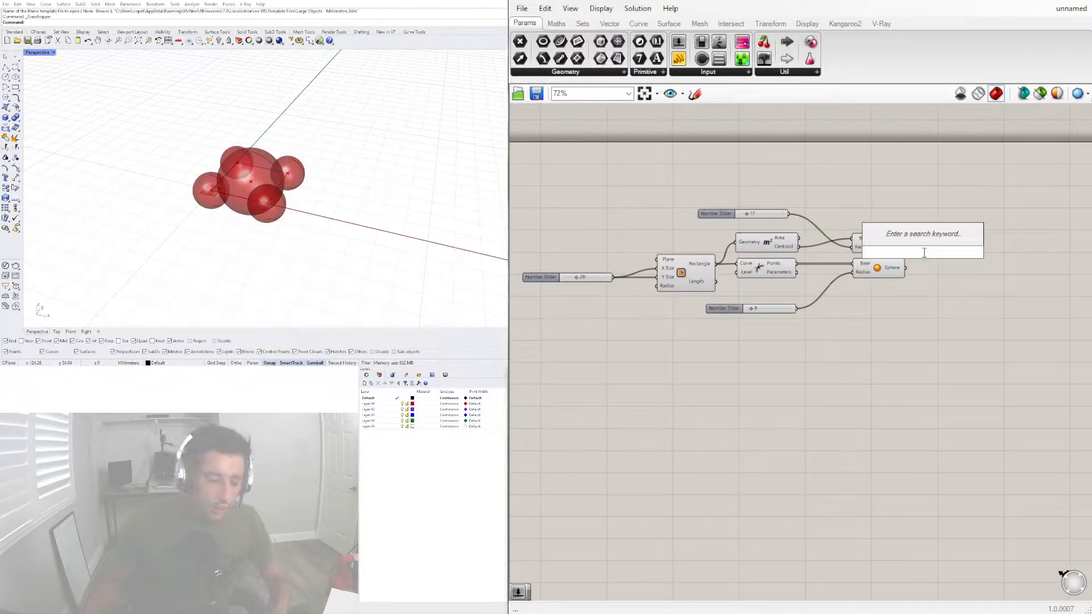
type("un")
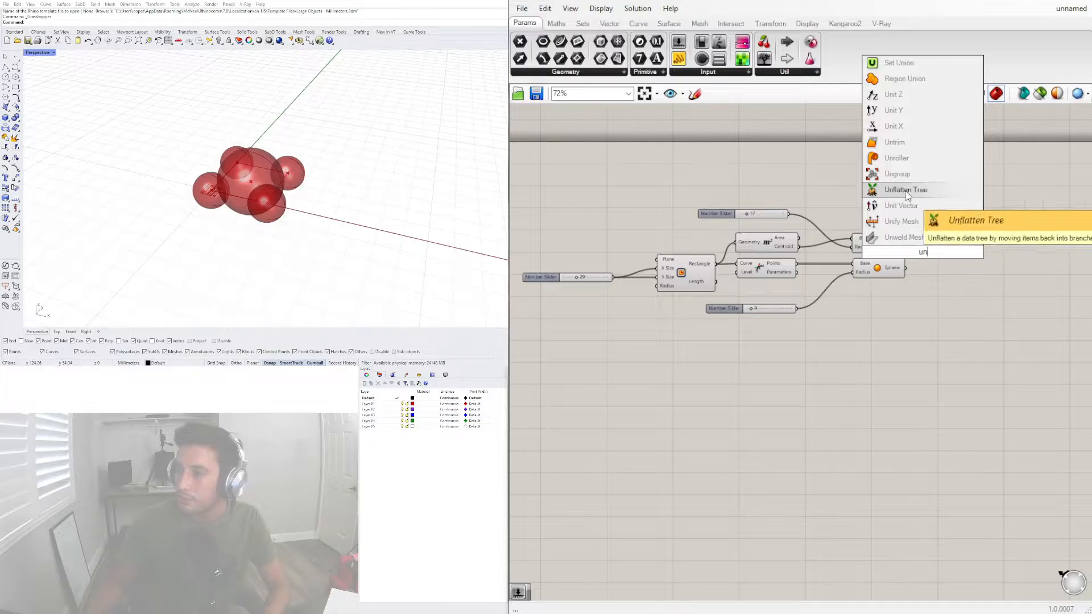
type("u")
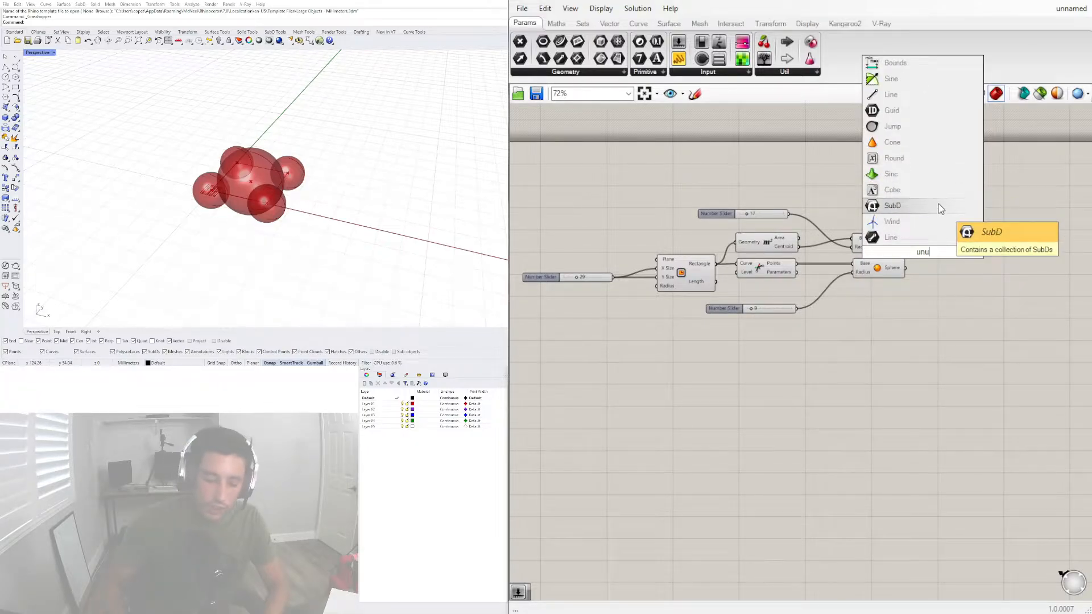
key("BackSpace")
type("i")
left_click(896, 221)
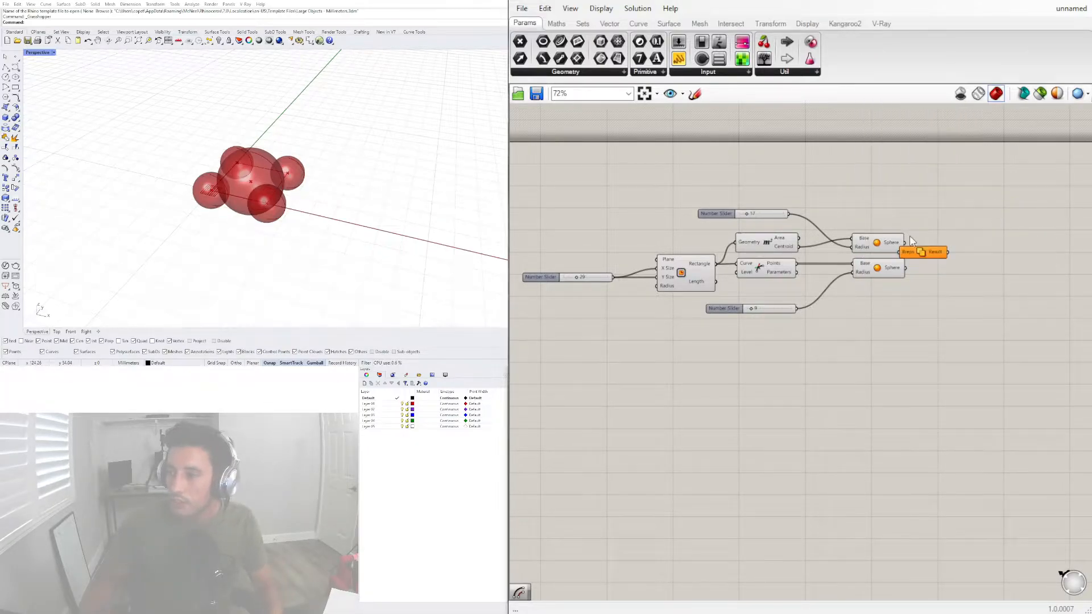
left_click_drag(906, 242, 955, 254)
right_click(931, 252)
left_click(921, 274)
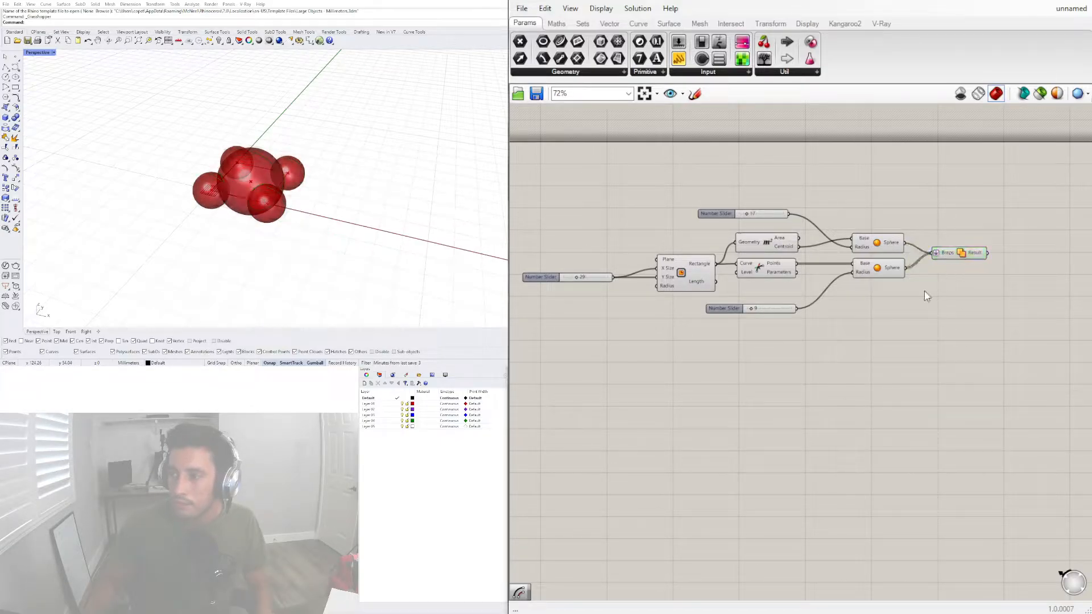
Turn off the preview of both Sphere components.
left_click_drag(915, 304, 871, 228)
key("space")
left_click(919, 182)
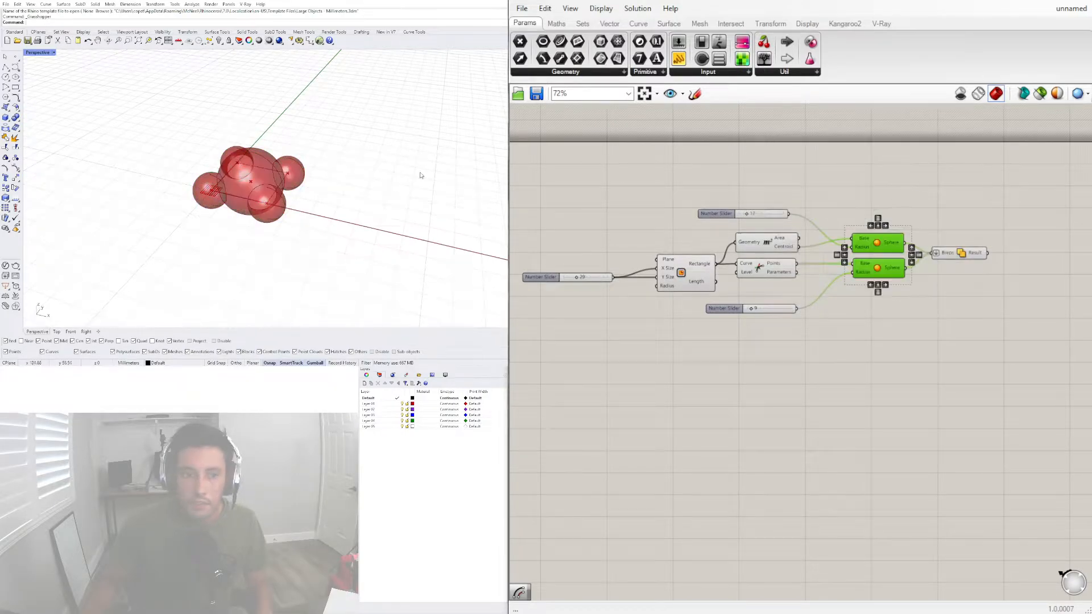
right_click_drag(422, 173, 327, 182)
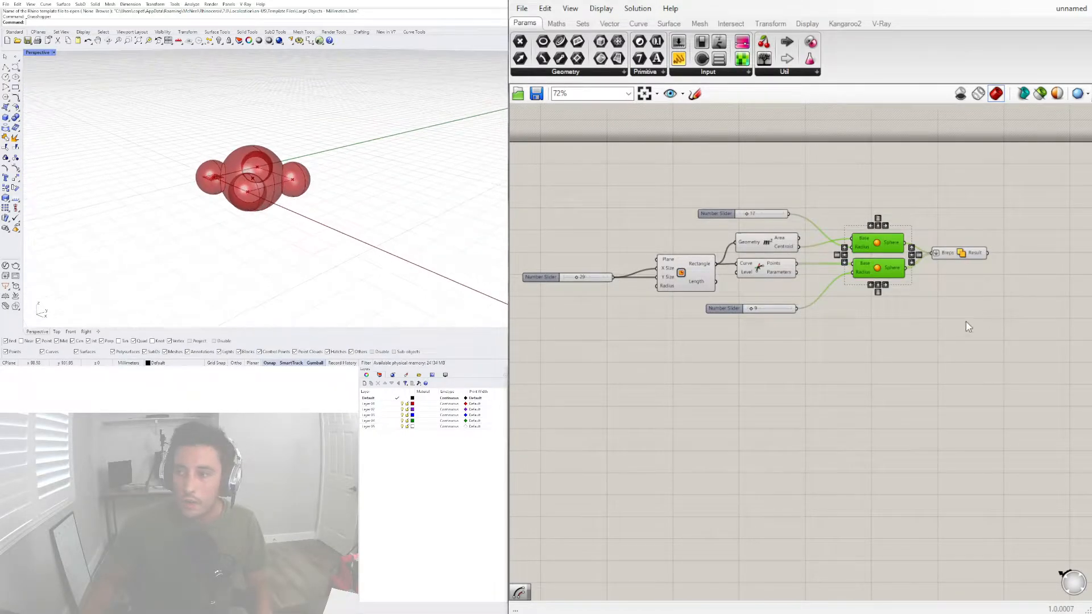
scroll(968, 322, "down", 2)
right_click_drag(867, 352, 794, 339)
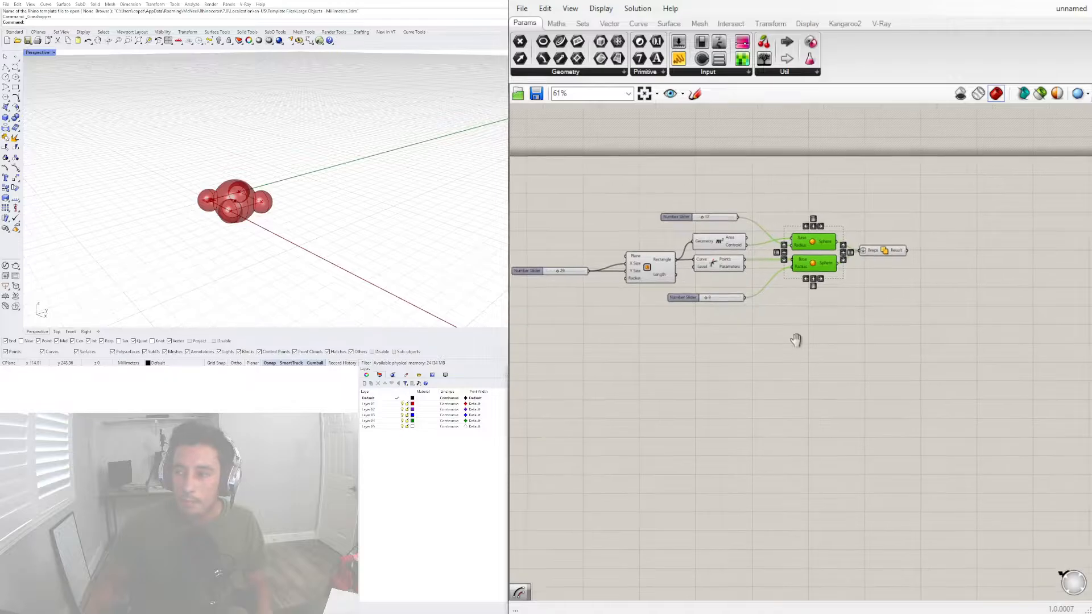
Add a Move component to the right of the Solid Union component.
double_click(884, 322)
type("move")
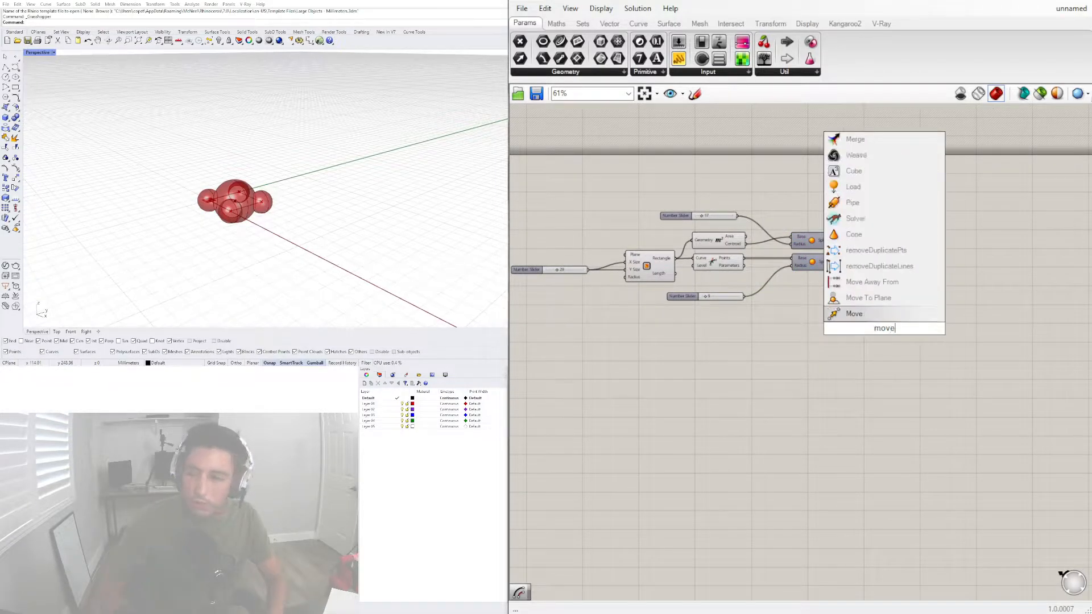
key("Return")
left_click_drag(931, 300, 1008, 257)
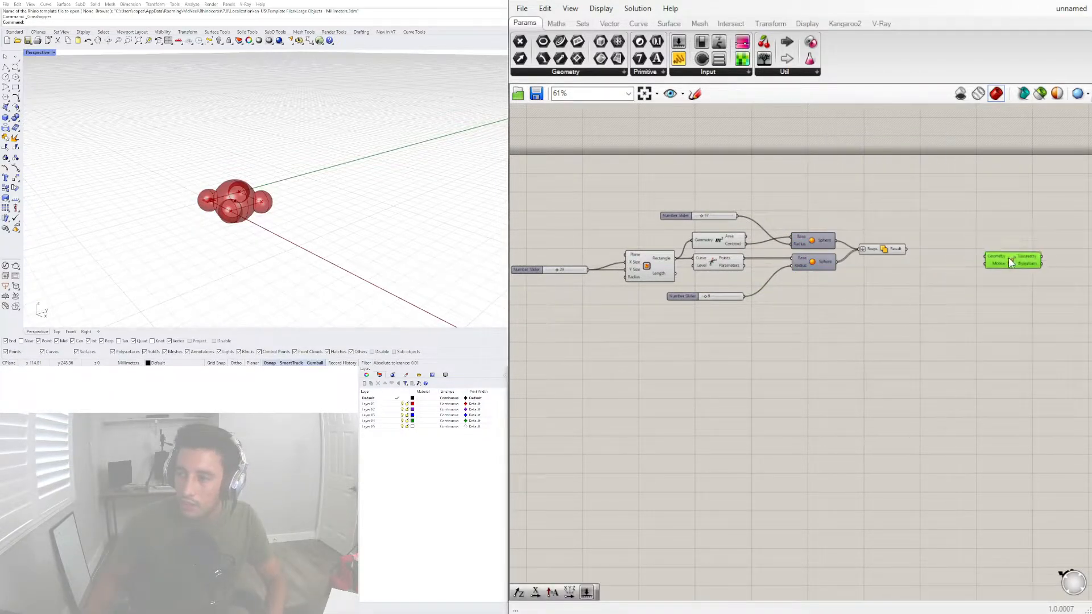
Add a Unit Z component, connect its vector to Move's Motion input, and place it just before Move.
double_click(931, 305)
type("uz")
key("Return")
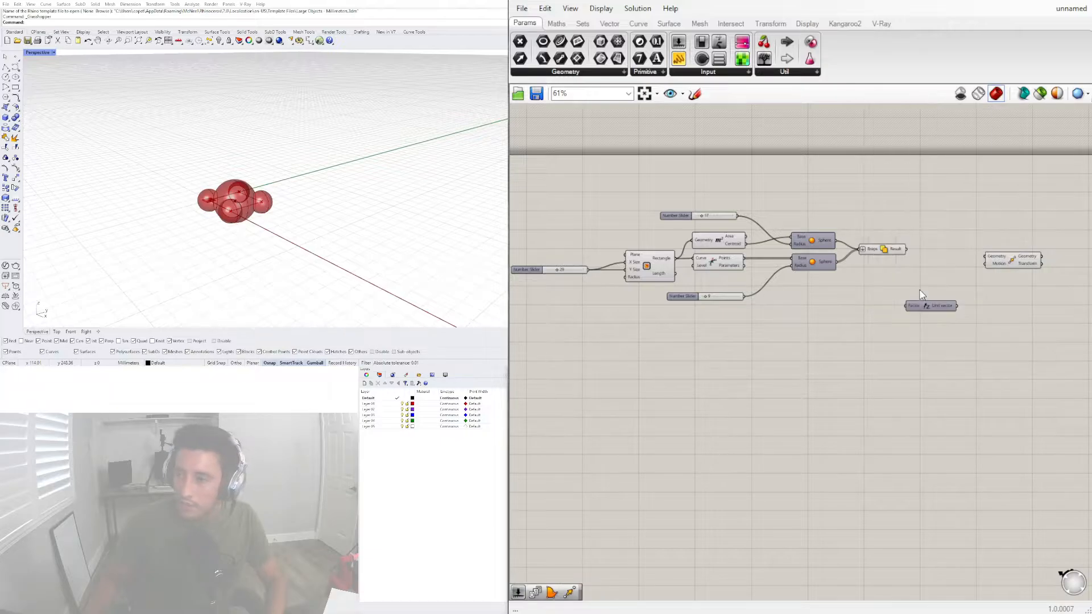
mouse_move(991, 273)
left_mouse_down()
mouse_move(976, 281)
mouse_move(984, 271)
left_mouse_up()
left_click_drag(928, 311, 945, 286)
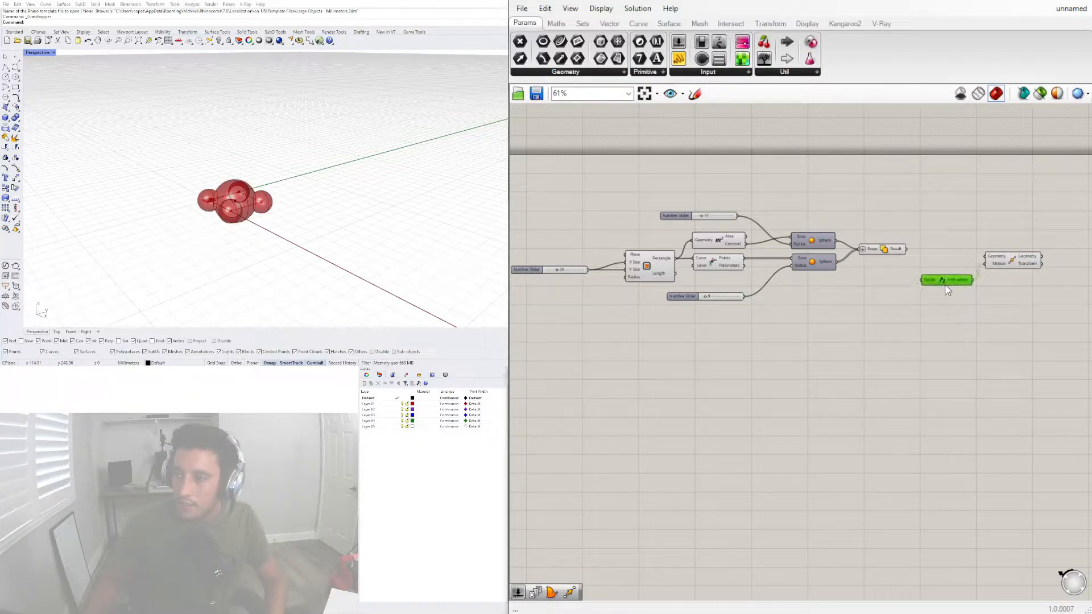
Add a Series component feeding the Unit Z Factor and connect the Solid Union Result to Move's Geometry.
double_click(871, 293)
type("series")
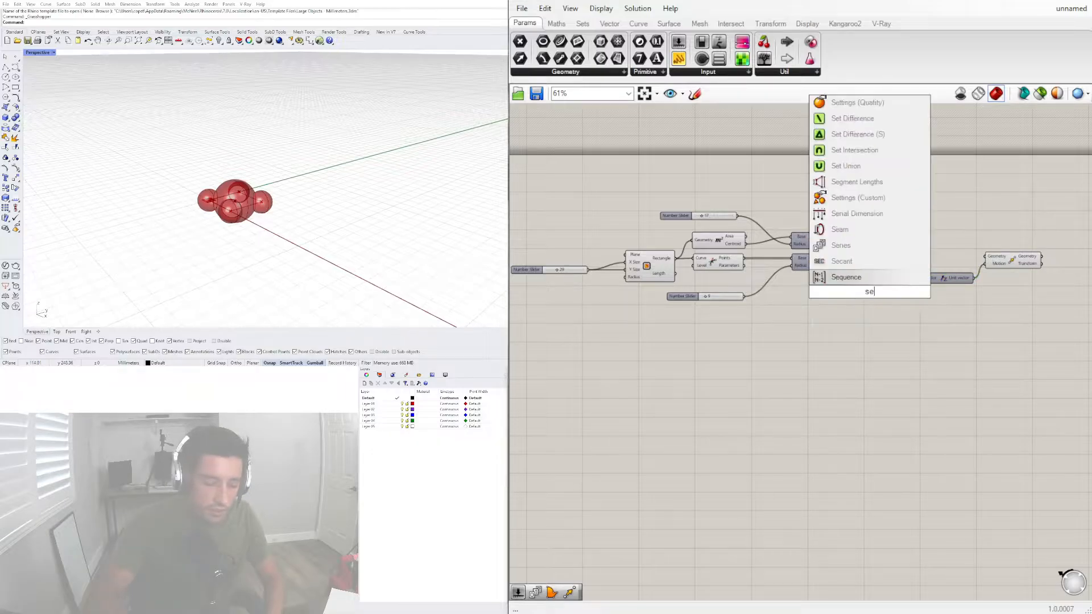
key("Return")
left_click_drag(889, 300, 985, 256)
left_click(905, 383)
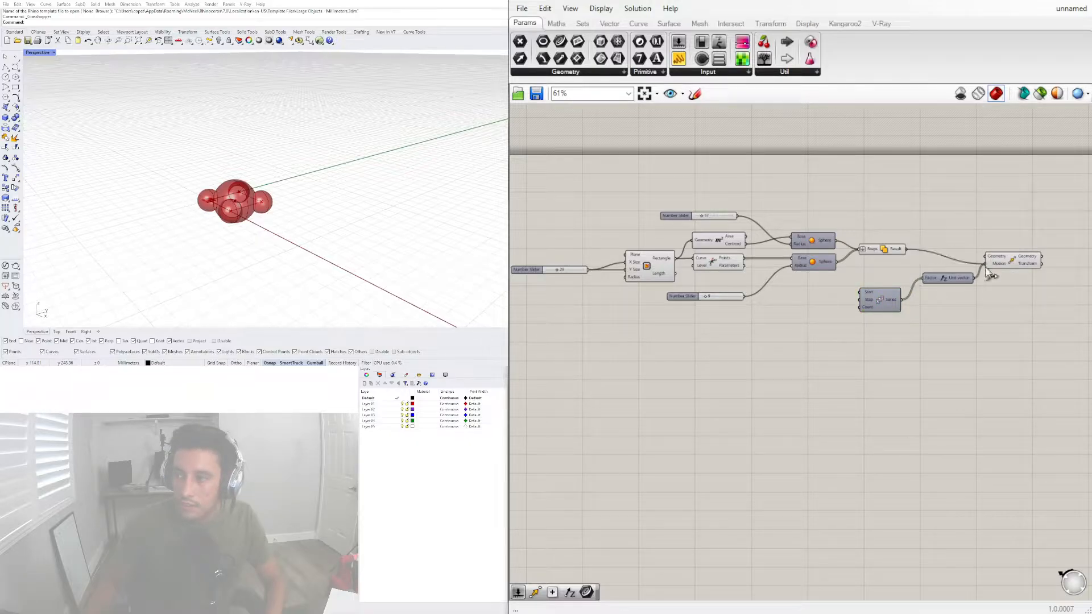
Add a number slider of 15, connect it to the Series Step input, and raise it to 22.
double_click(808, 312)
type("15")
key("Return")
scroll(815, 310, "up", 3)
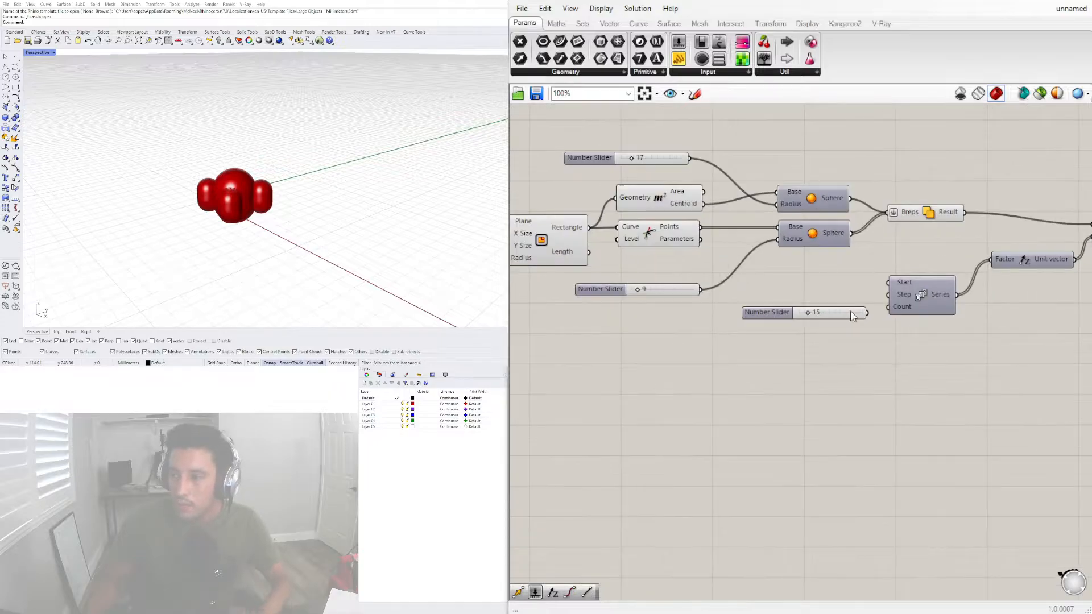
left_click_drag(892, 294, 890, 294)
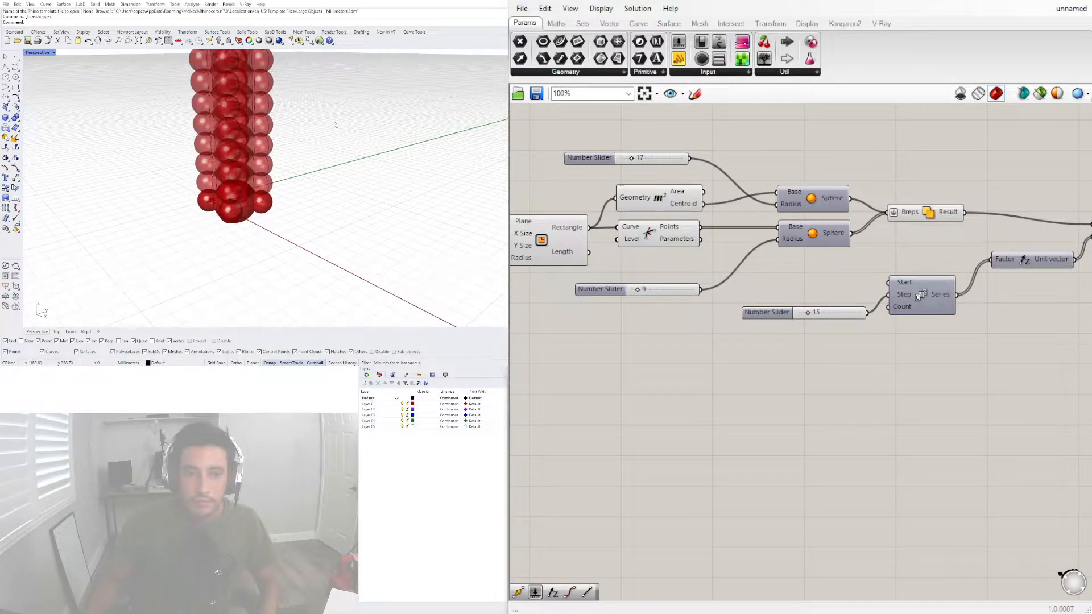
scroll(811, 317, "up", 3)
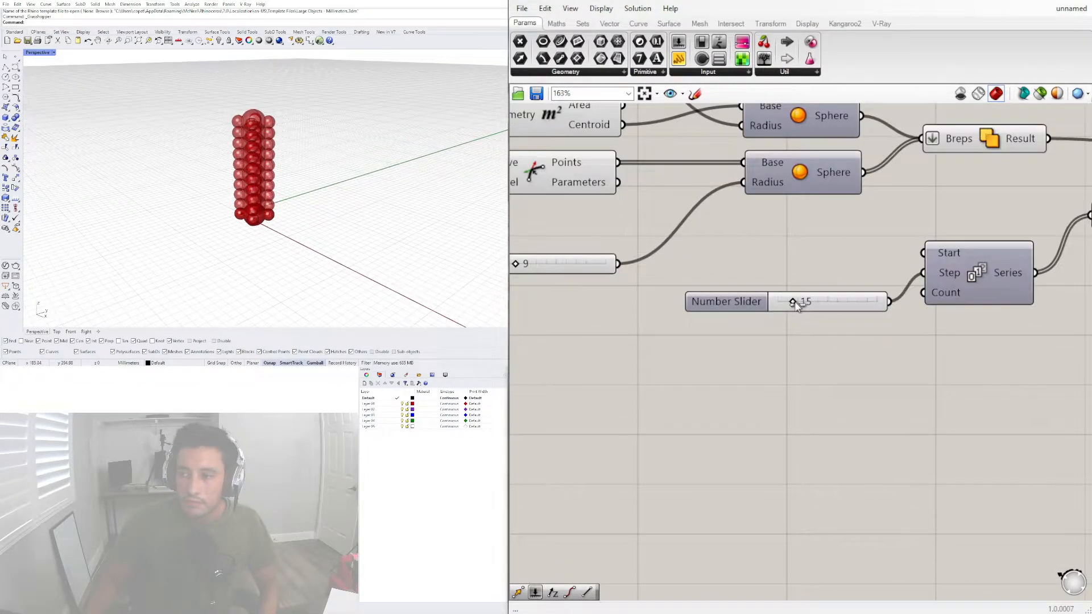
left_click_drag(796, 306, 804, 306)
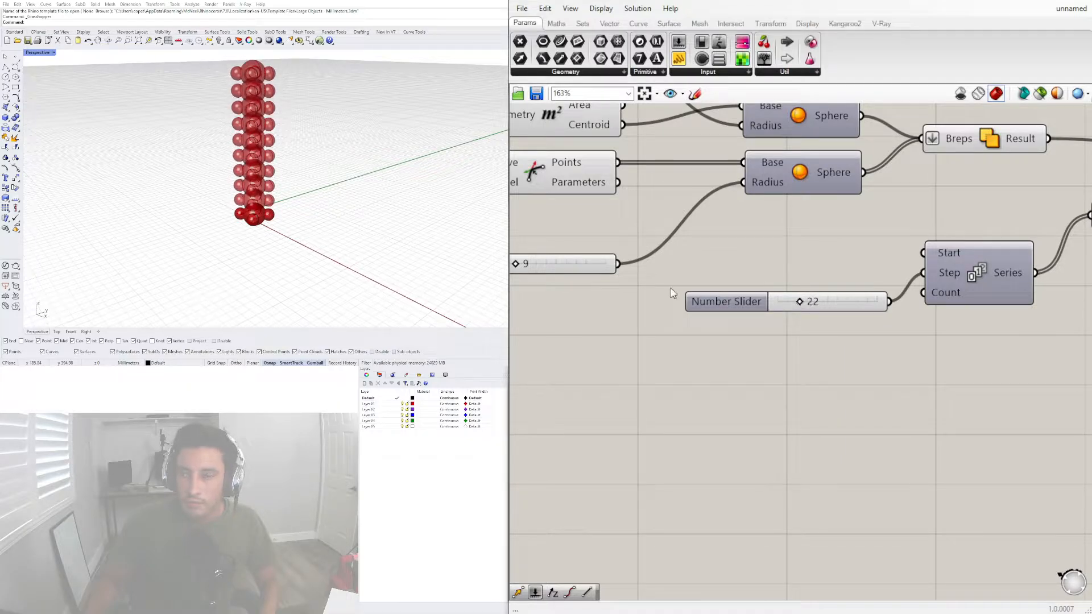
Shift the Step slider away from Series, duplicate it just below, and connect the copy to the Series Count input.
left_click_drag(718, 302, 665, 300)
key("ctrl+c")
key("ctrl+v")
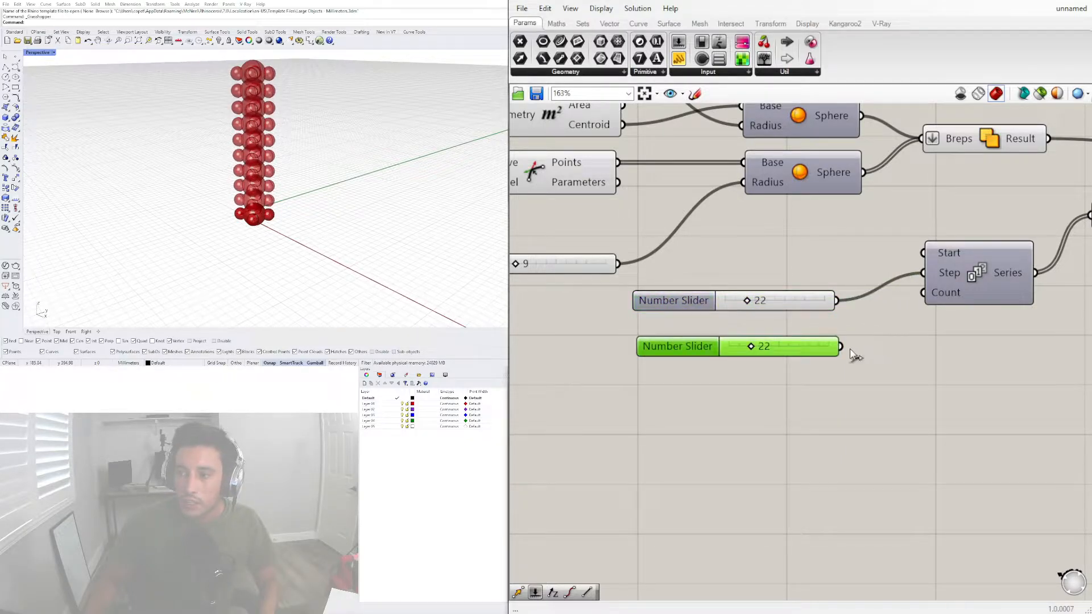
left_click_drag(841, 347, 924, 307)
scroll(287, 152, "down", 10)
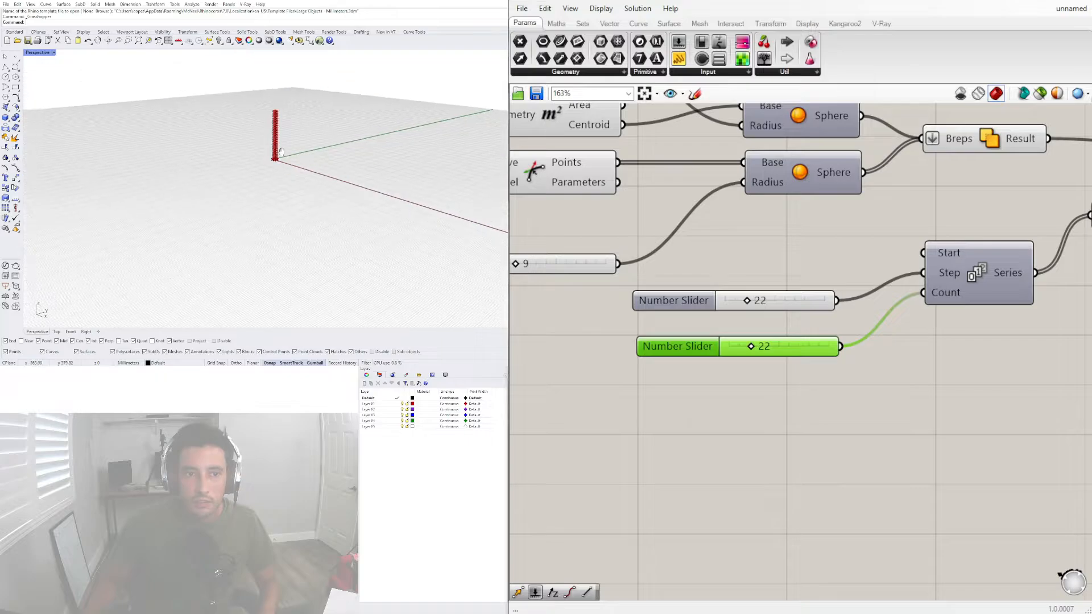
scroll(287, 149, "up", 9)
right_click_drag(373, 156, 379, 171)
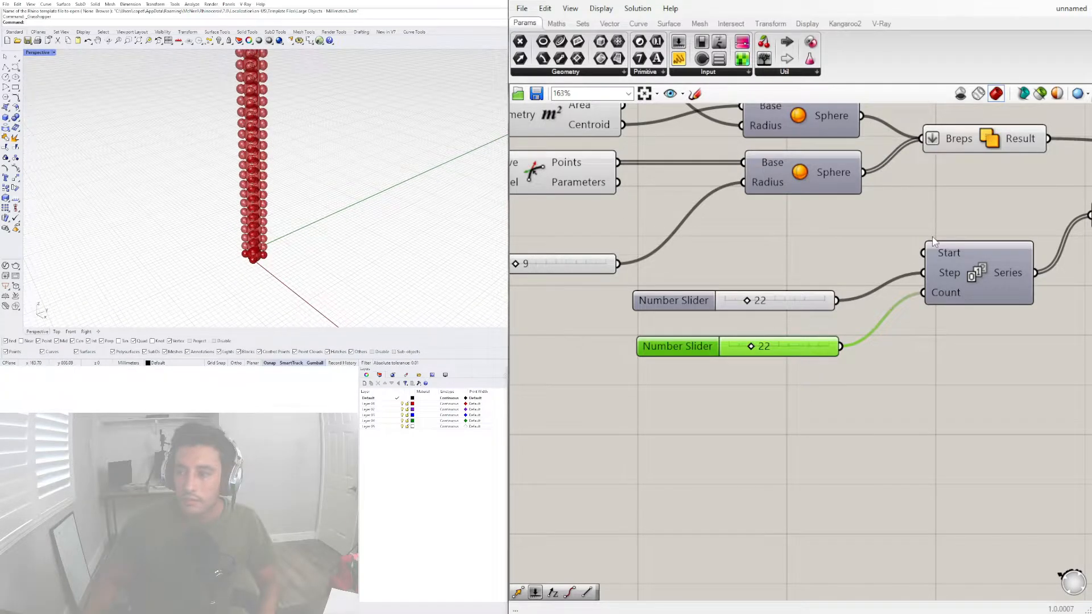
Turn off the preview of the Solid Union component.
scroll(933, 237, "down", 5)
left_click(869, 210)
right_click(868, 208)
left_click(894, 232)
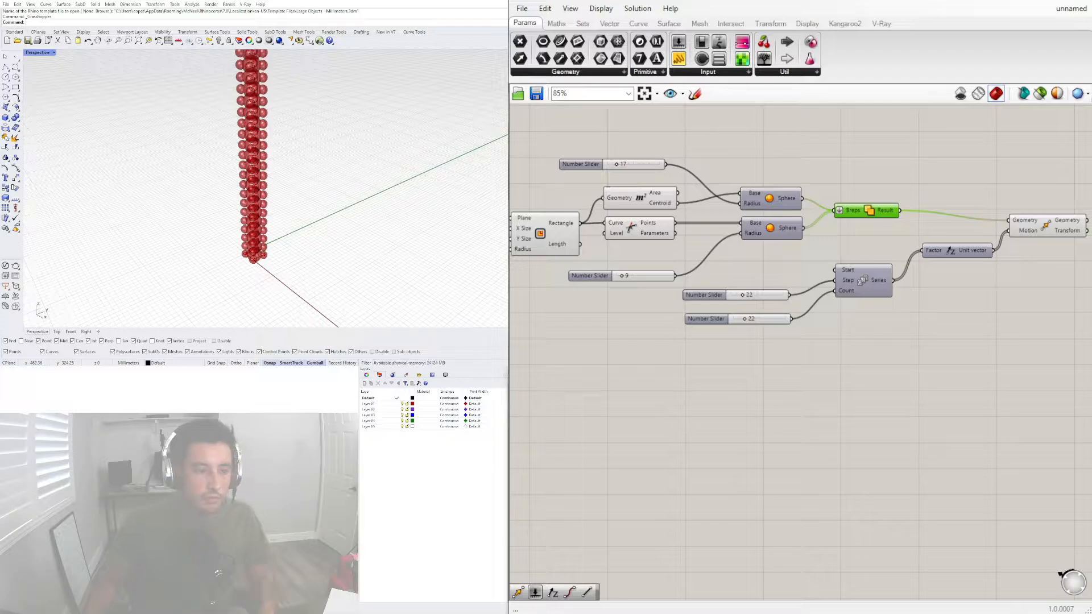
Add an Area component after Move and connect Move's Geometry output to its Geometry input.
right_click_drag(930, 303, 797, 328)
left_click(915, 249)
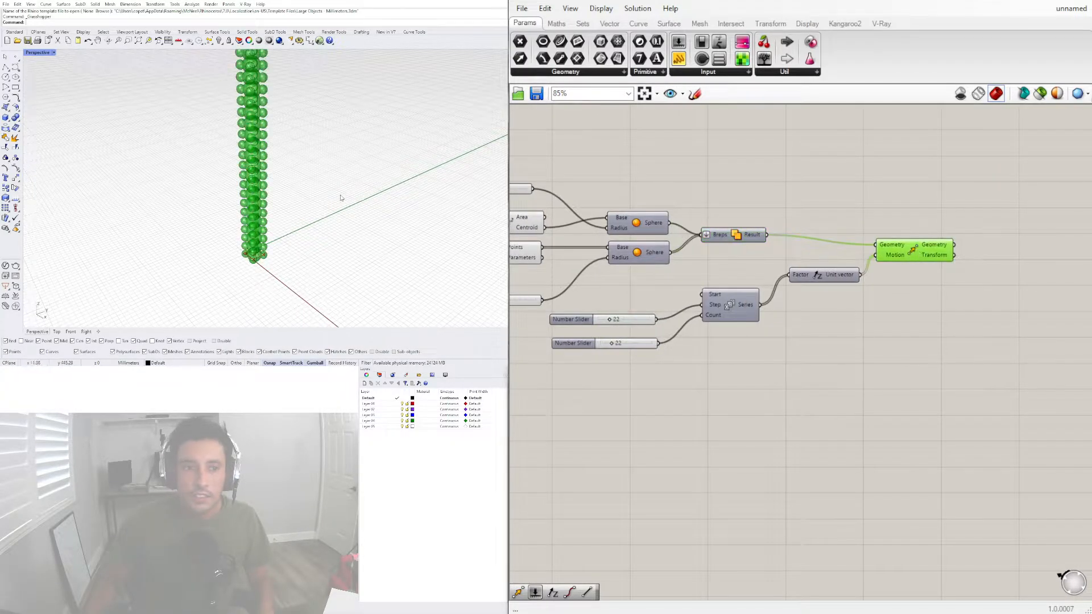
scroll(268, 149, "down", 3)
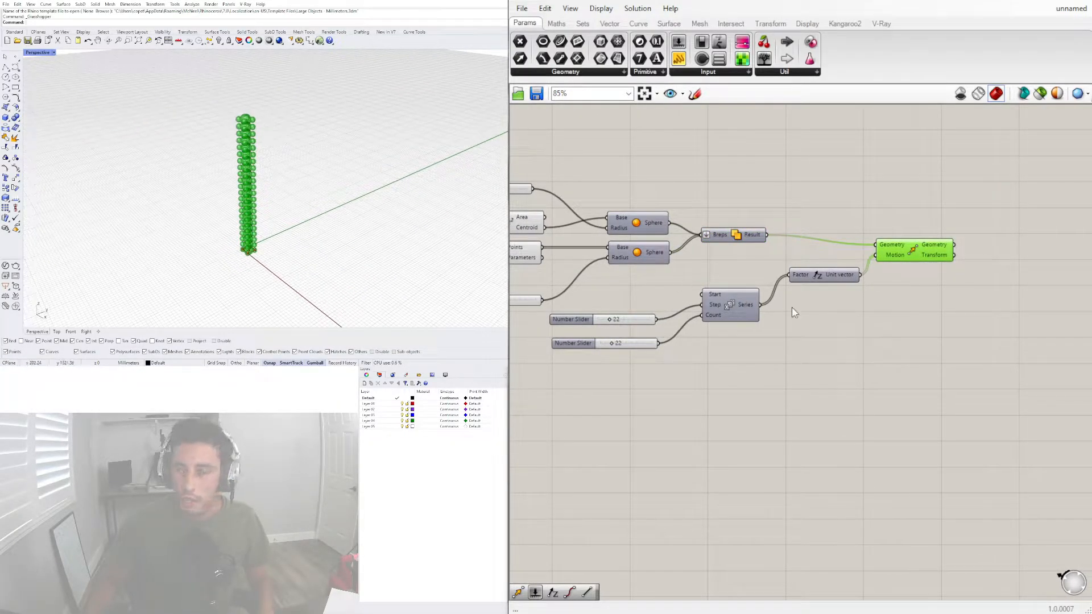
left_click(929, 320)
double_click(930, 319)
type("area")
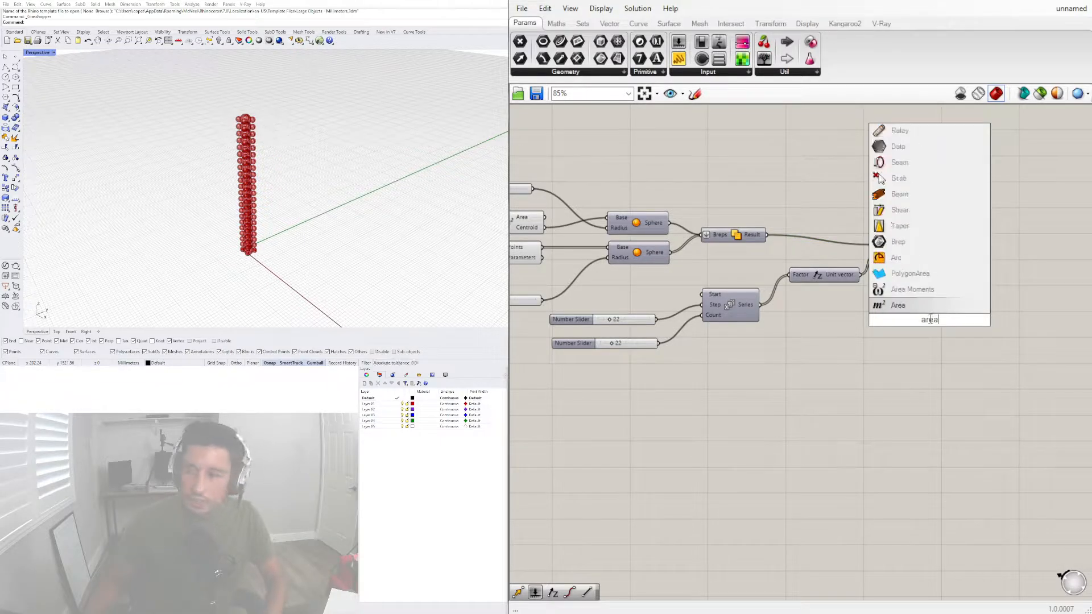
key("Return")
left_click_drag(915, 314, 992, 246)
Add a Rotate component with a Plane input beyond the Area component and connect the Area Centroid to its Plane.
right_click_drag(1075, 259, 959, 267)
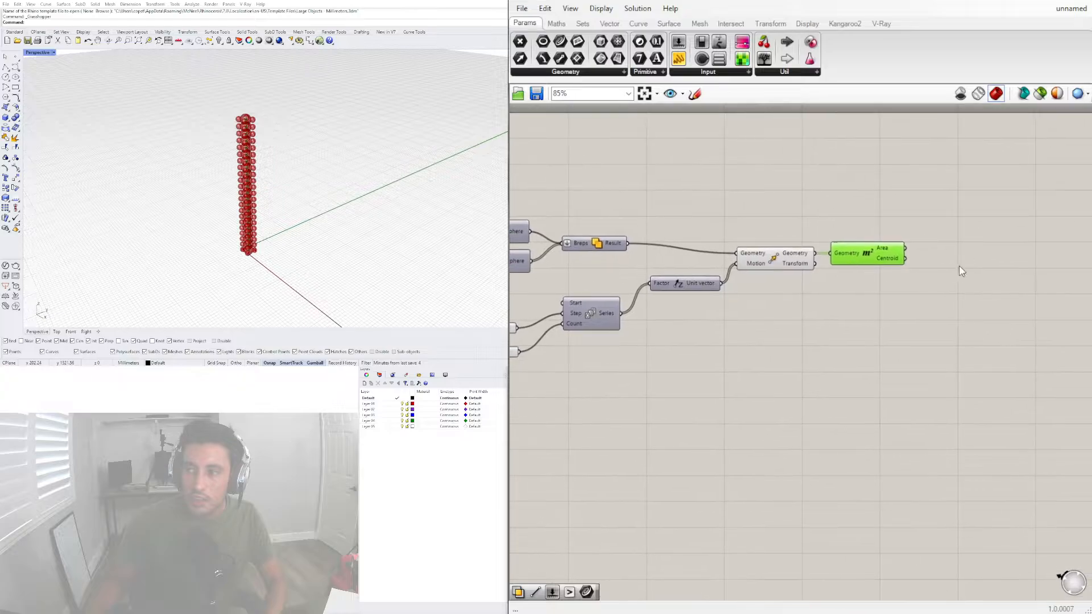
double_click(961, 272)
type("rot")
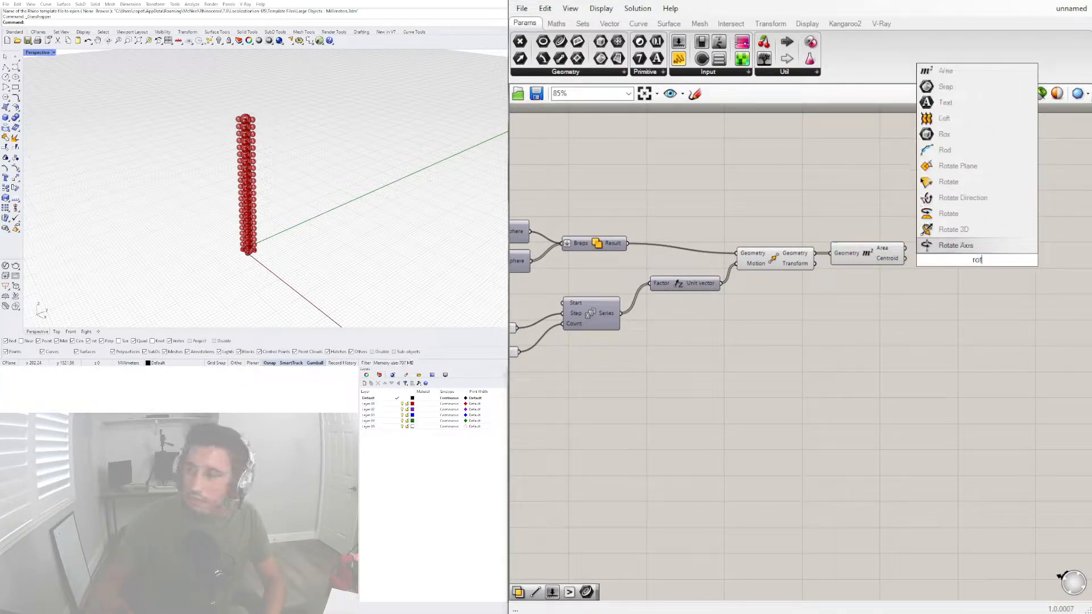
left_click(957, 216)
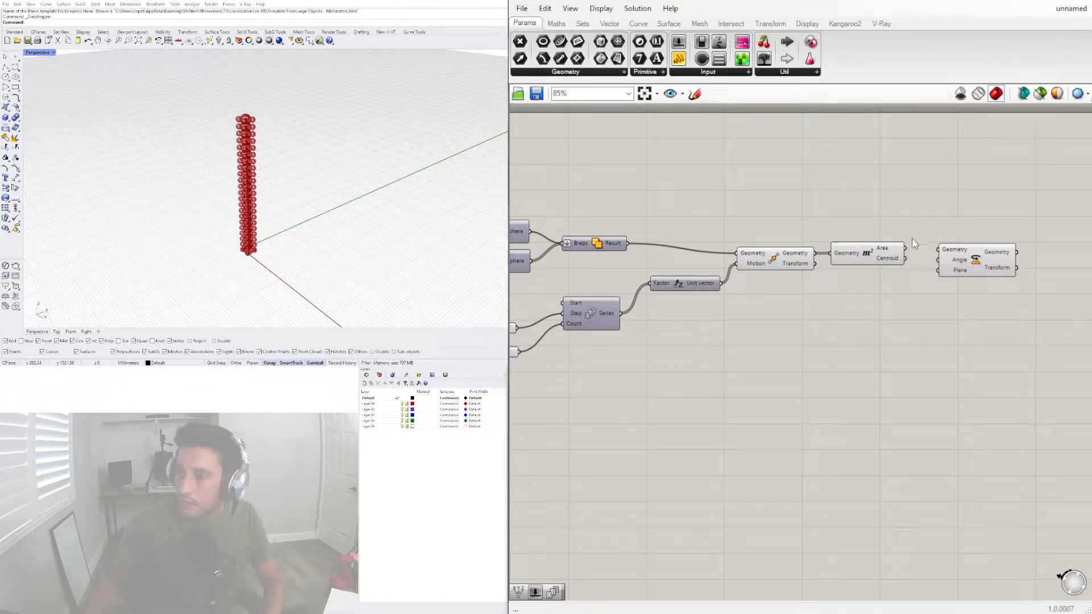
left_click_drag(906, 259, 977, 323)
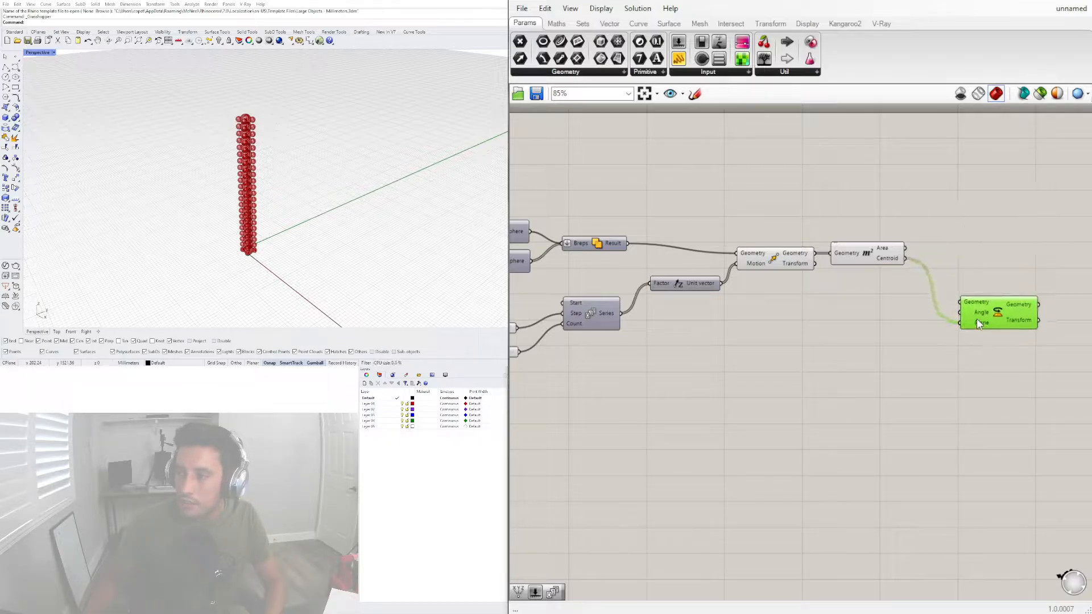
Add a second Series component below the Area component, before Rotate.
double_click(866, 345)
type("series")
left_click(842, 351)
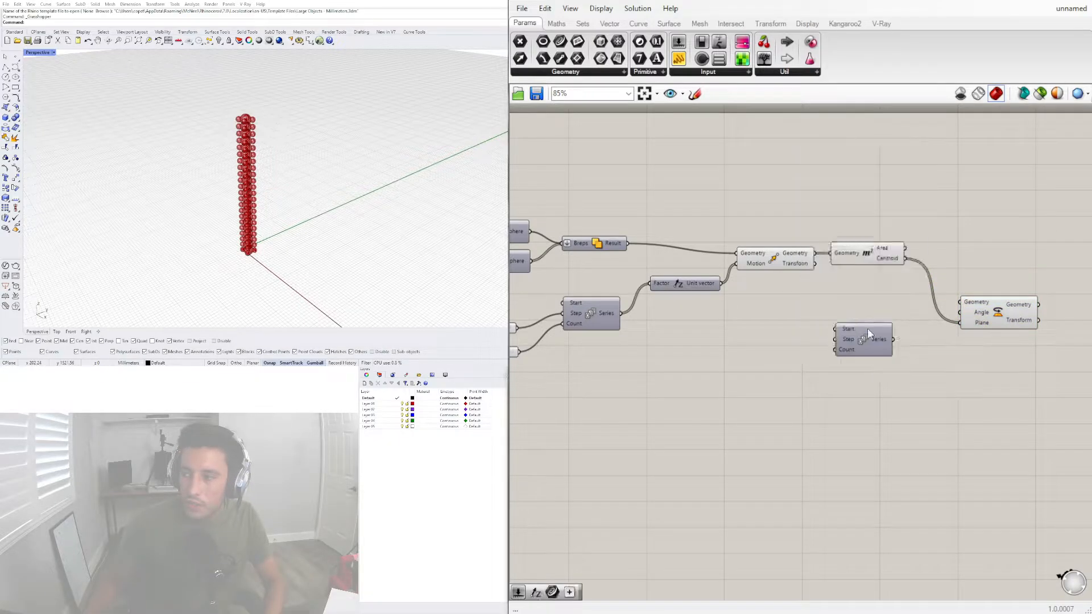
left_click_drag(868, 329, 856, 325)
Set Rotate's Angle input to Degrees and connect the second Series output to it.
right_click(875, 332)
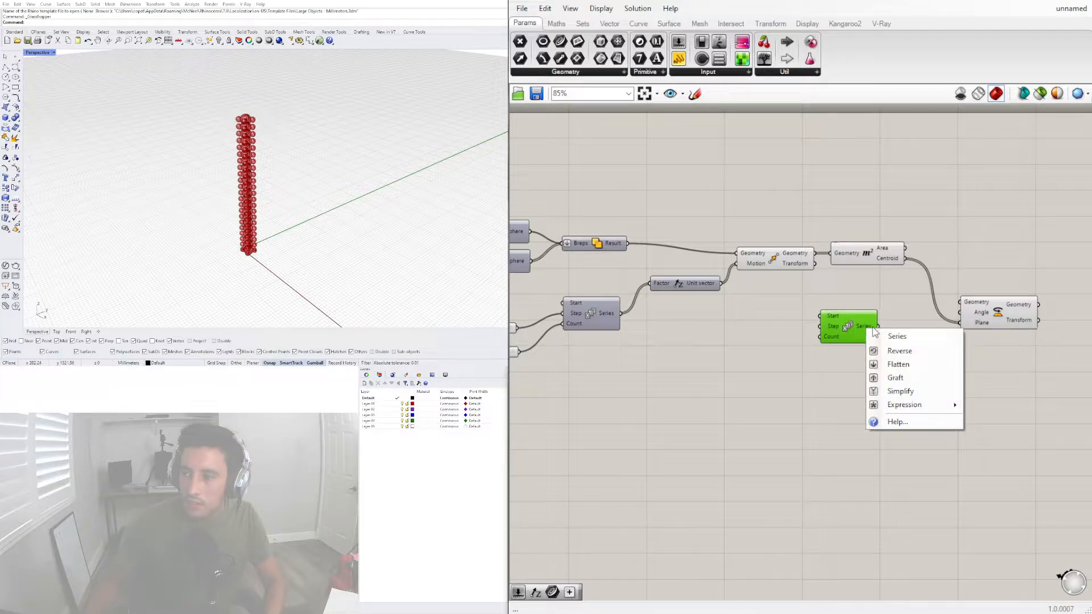
right_click(969, 312)
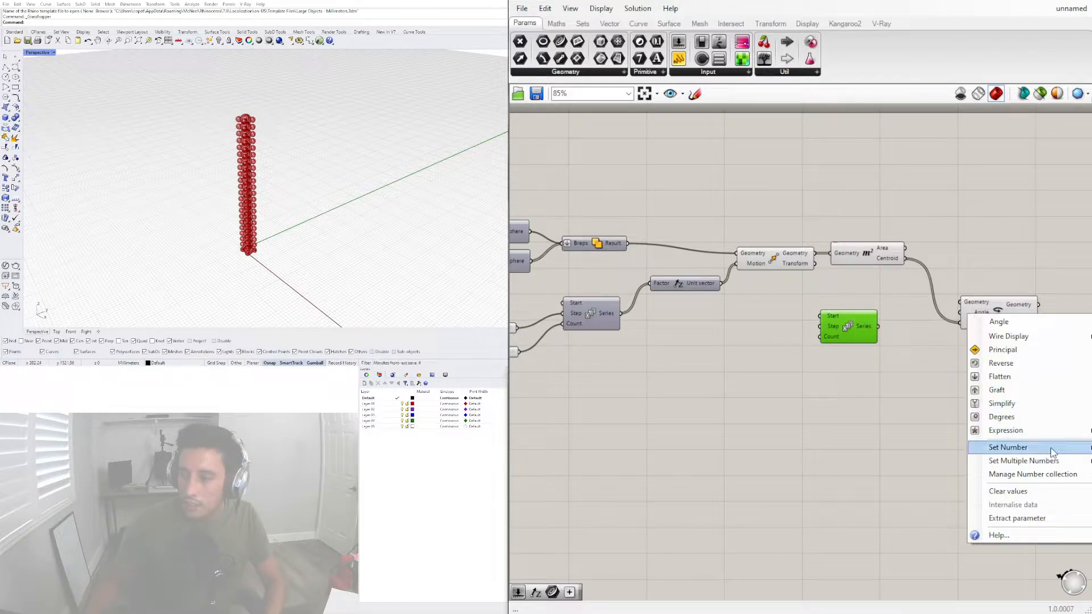
left_click(1029, 419)
left_click_drag(879, 327, 952, 312)
Connect the existing Count slider to the second Series' Count and add a number slider of 5 beside that Series.
right_click_drag(701, 356, 702, 312)
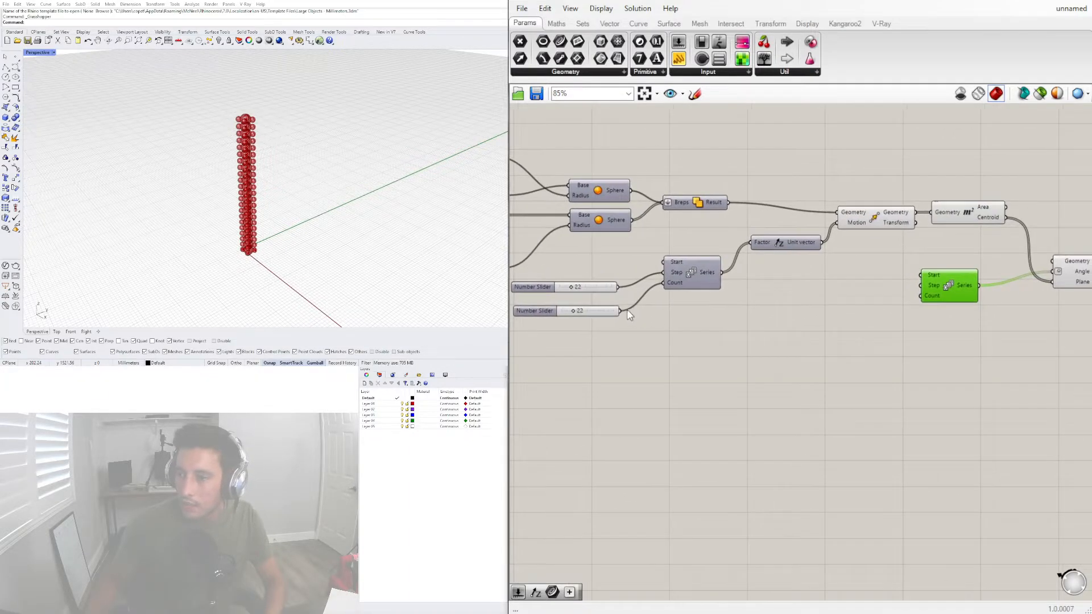
left_click_drag(621, 311, 923, 297)
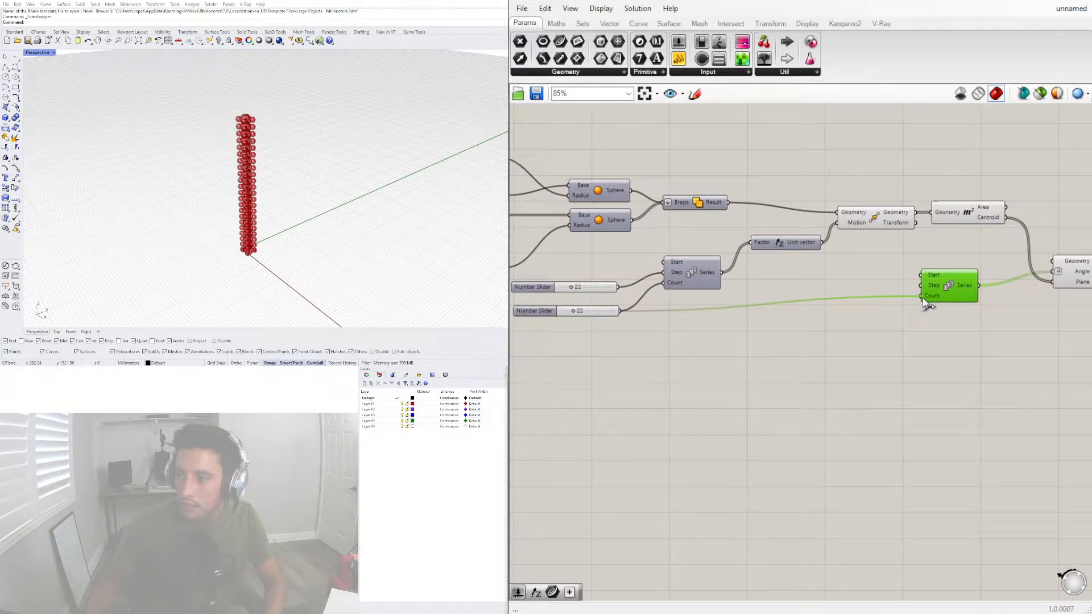
double_click(800, 275)
type("5")
key("Return")
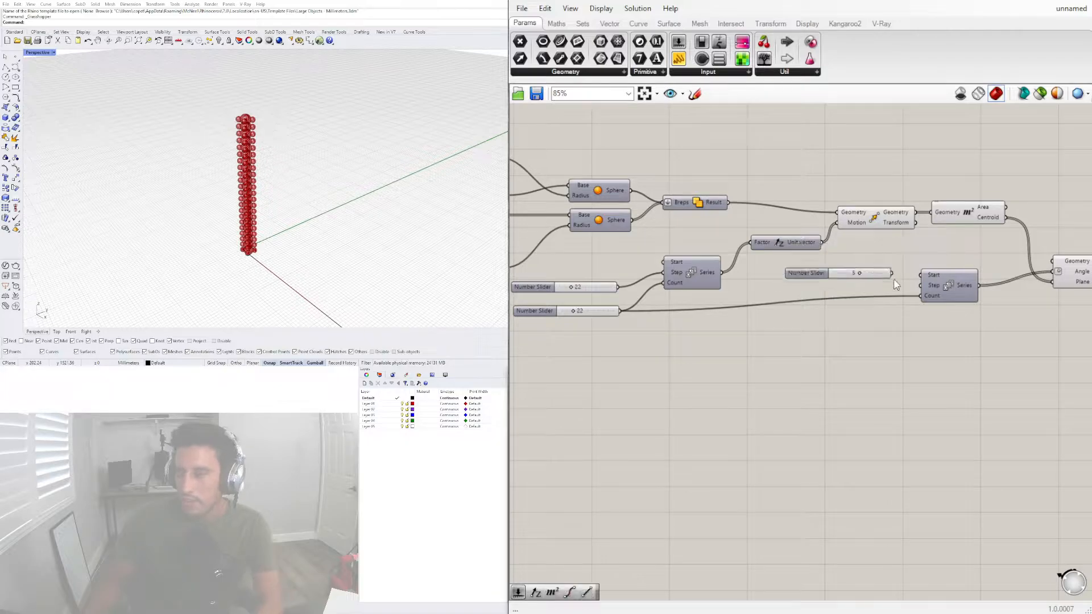
Connect the number slider to the second Series' Step input and set it to 15.
left_click(869, 276)
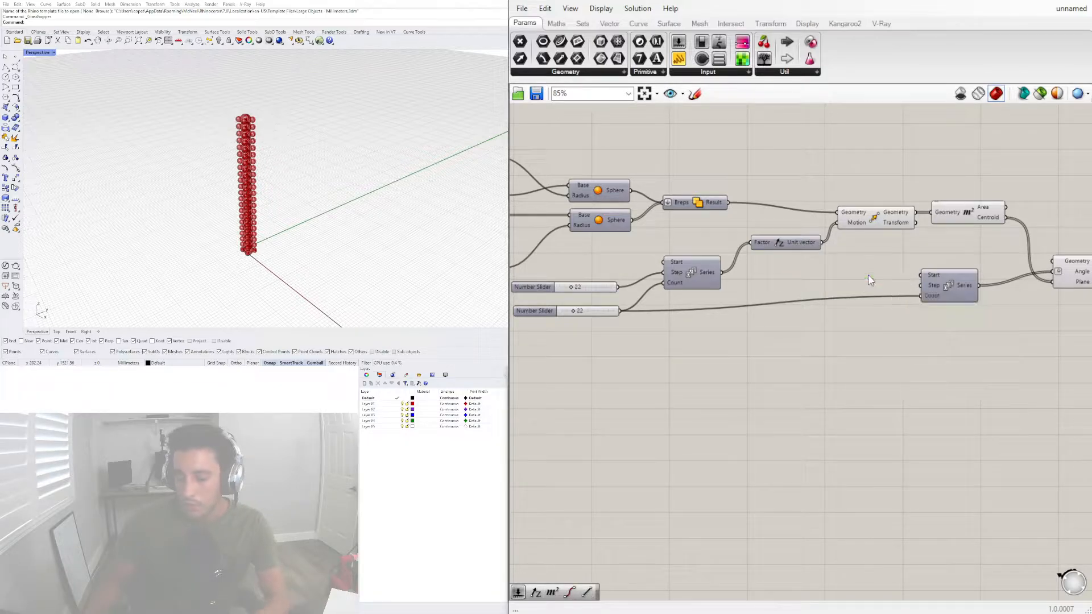
double_click(899, 276)
left_click_drag(868, 274, 924, 290)
type("15")
key("Return")
right_click_drag(928, 317, 818, 322)
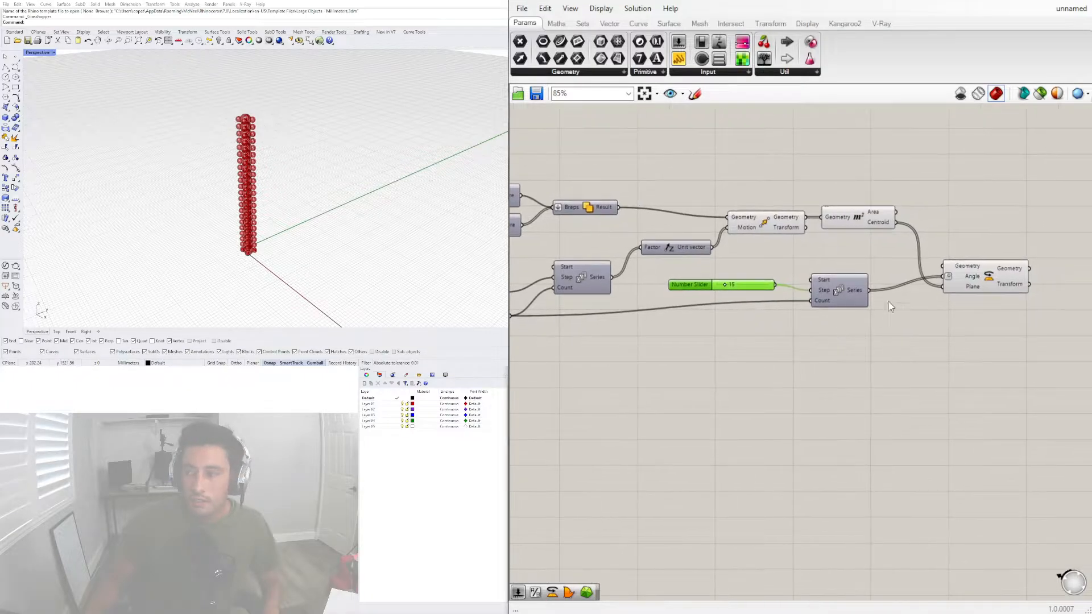
Connect Move's Geometry output to Rotate's Geometry input and shift the Area component slightly higher, clear of the wire.
left_click(778, 222)
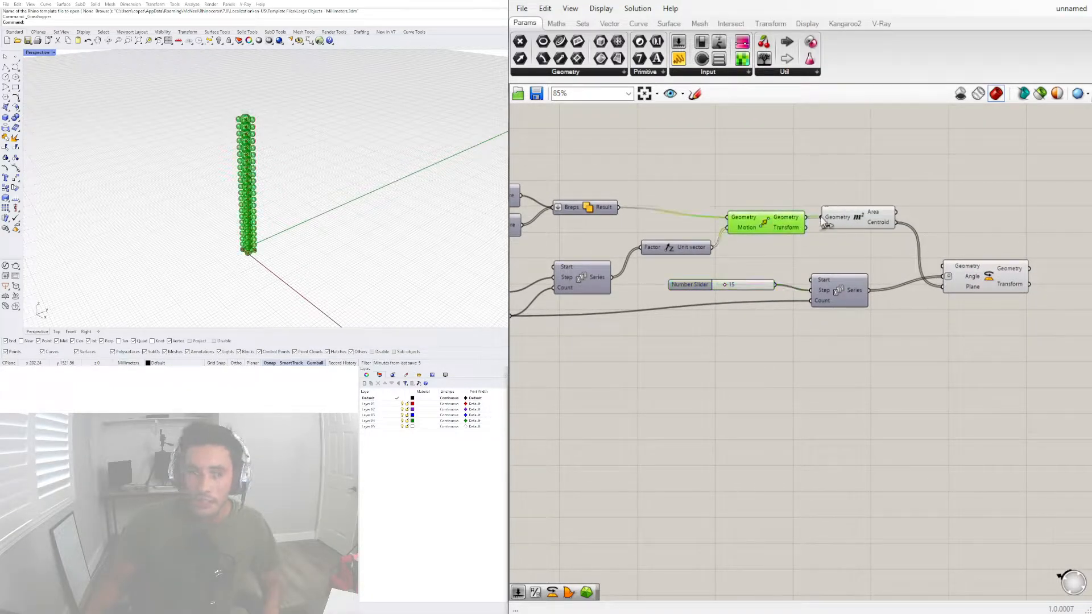
left_click_drag(807, 217, 944, 265)
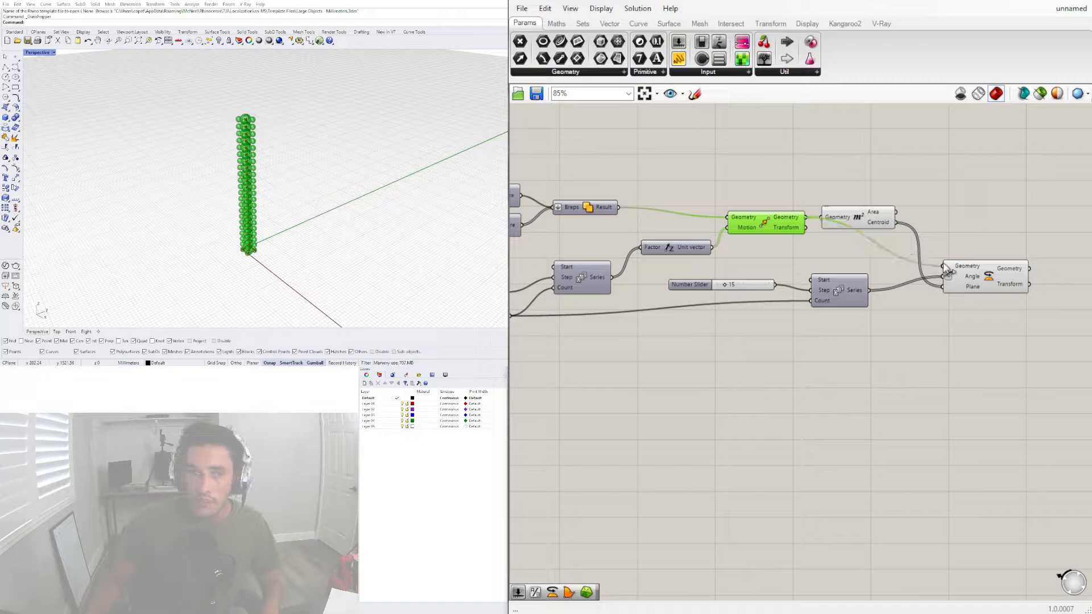
left_click(1022, 379)
left_click_drag(1022, 379, 860, 203)
left_click(858, 218)
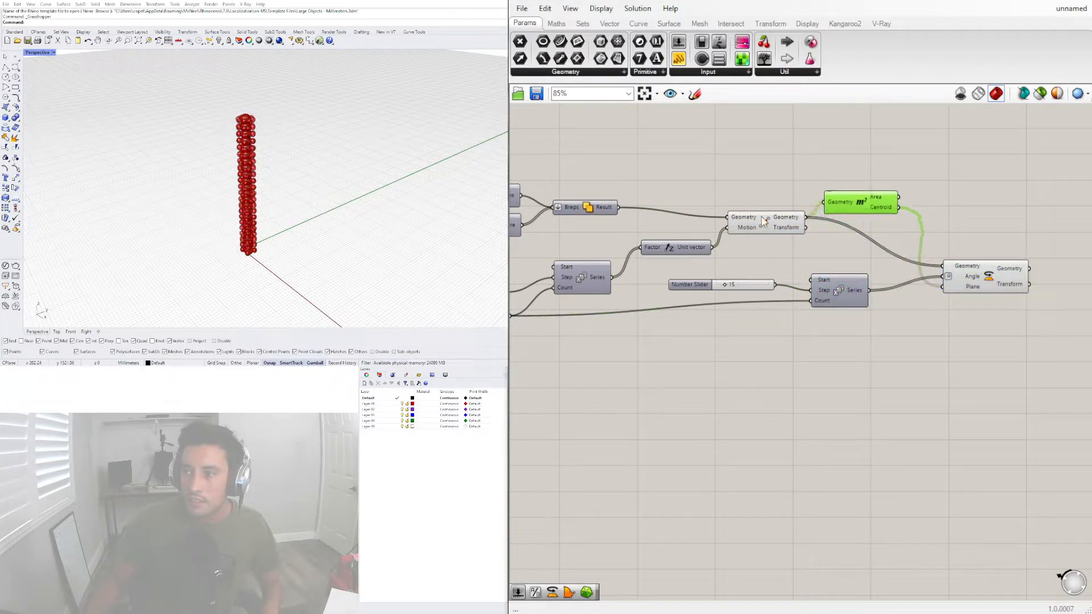
Turn off the preview of the Move component and inspect the rotated tower.
left_click(765, 227)
right_click(766, 228)
left_click(784, 251)
right_click_drag(305, 174, 294, 204)
scroll(294, 203, "up", 5)
scroll(294, 203, "down", 8)
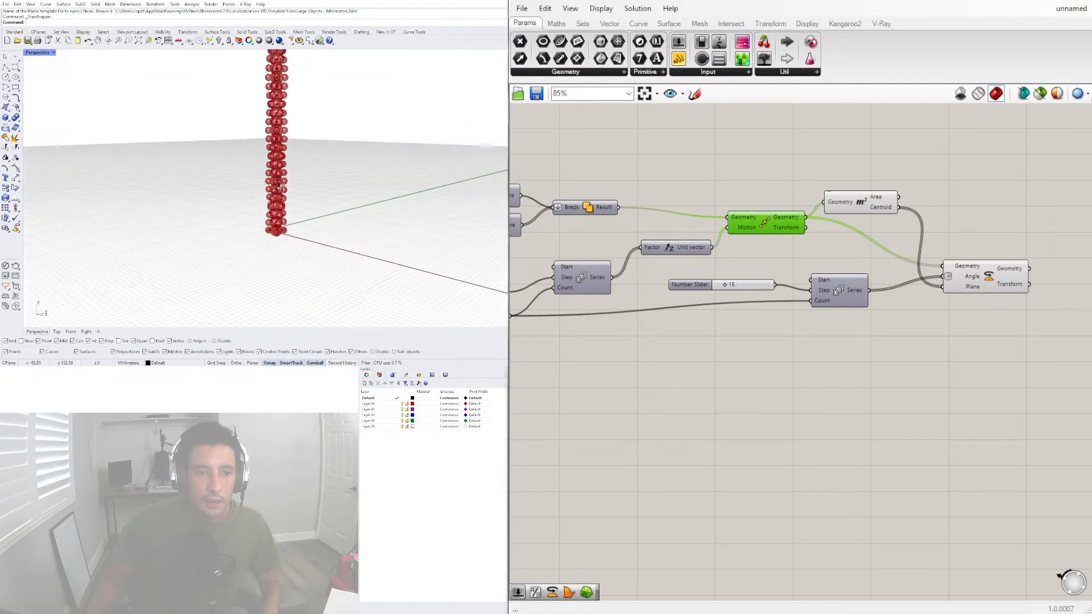
Test the second Series' Step slider at 0 and then 6, comparing the tower's twist.
scroll(279, 171, "up", 3)
scroll(727, 281, "up", 4)
left_click_drag(733, 277, 715, 280)
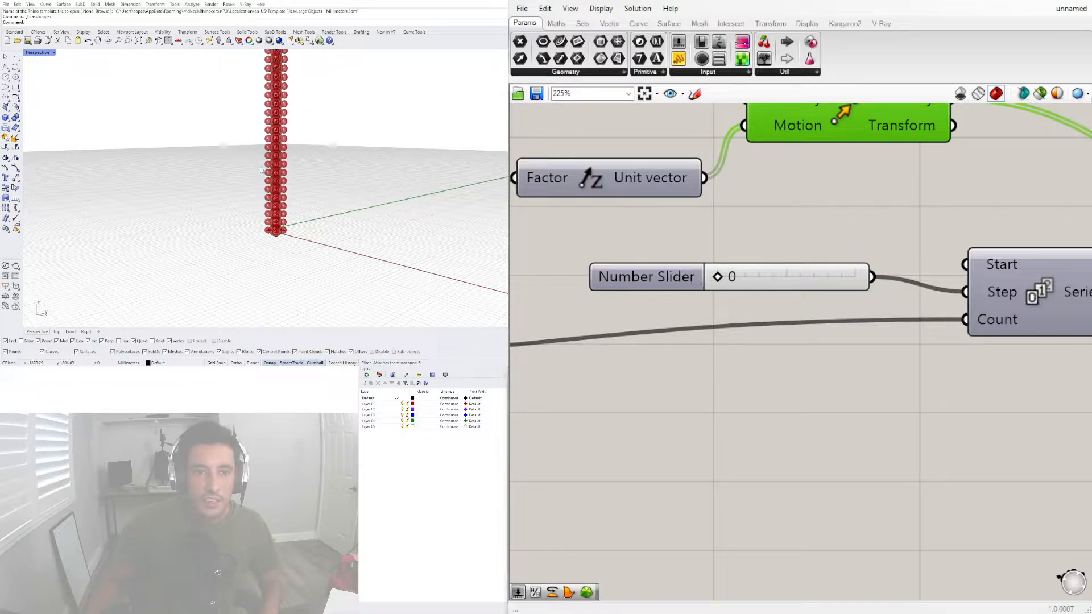
scroll(245, 181, "down", 2)
scroll(245, 181, "up", 3)
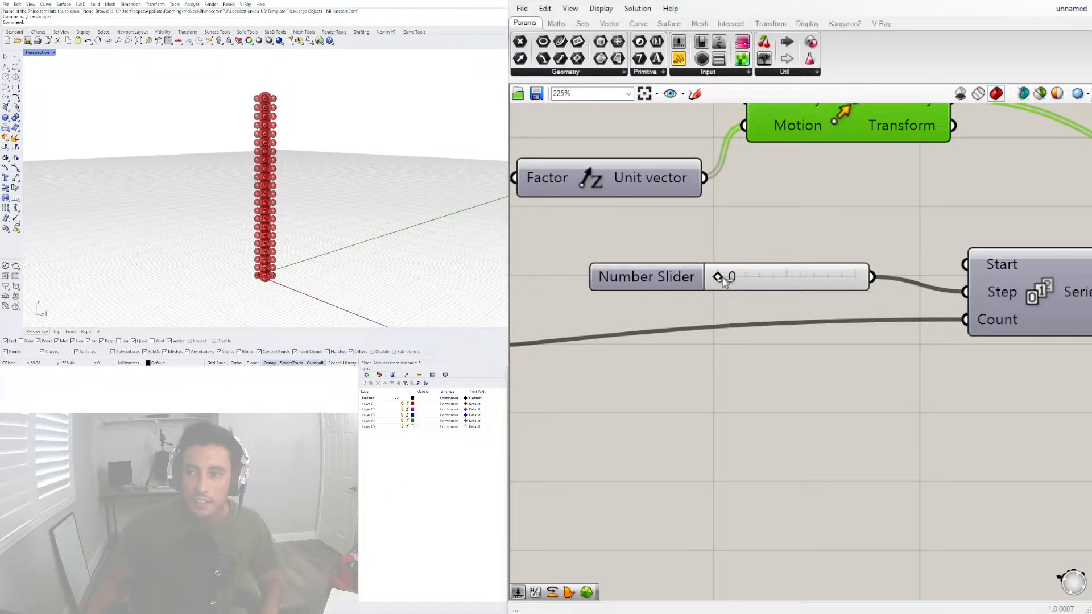
left_click_drag(723, 282, 727, 278)
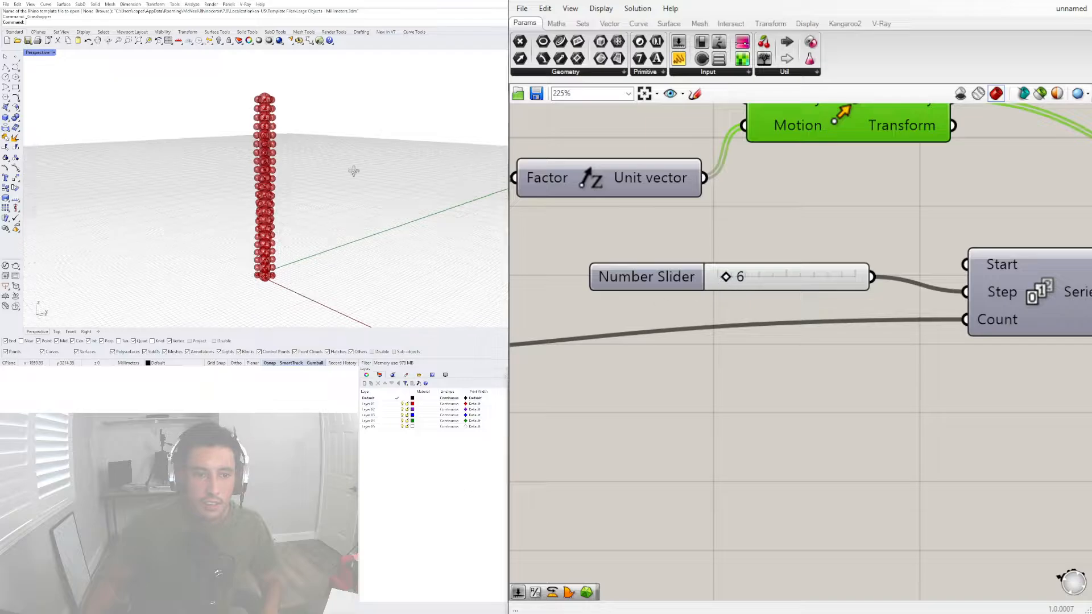
right_click_drag(353, 171, 270, 161)
Set the corner spheres' Radius slider to 15 and inspect the tower from several angles.
scroll(710, 396, "down", 5)
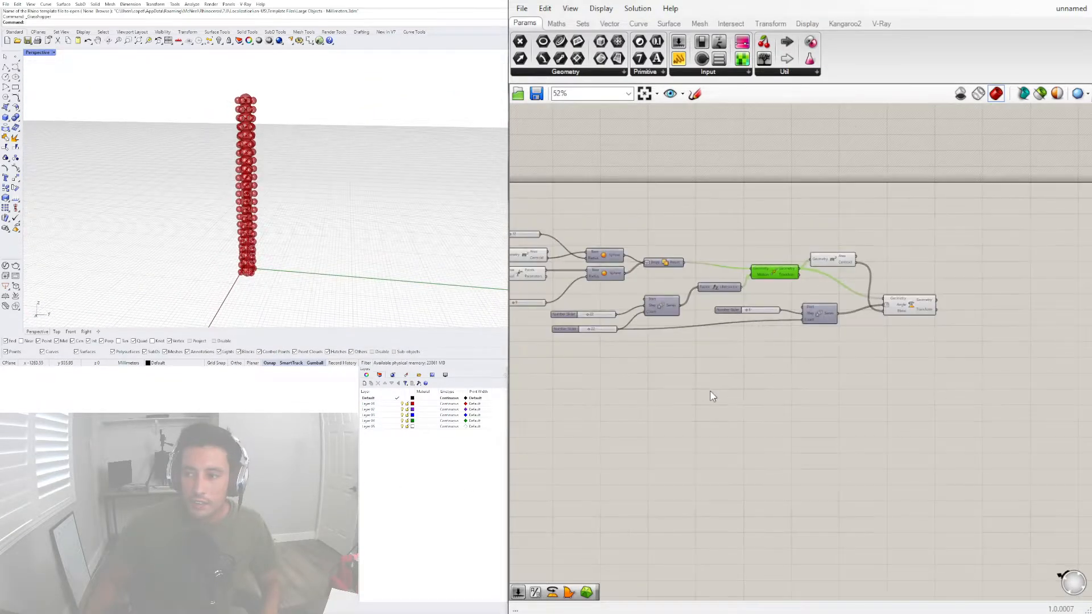
scroll(712, 397, "up", 4)
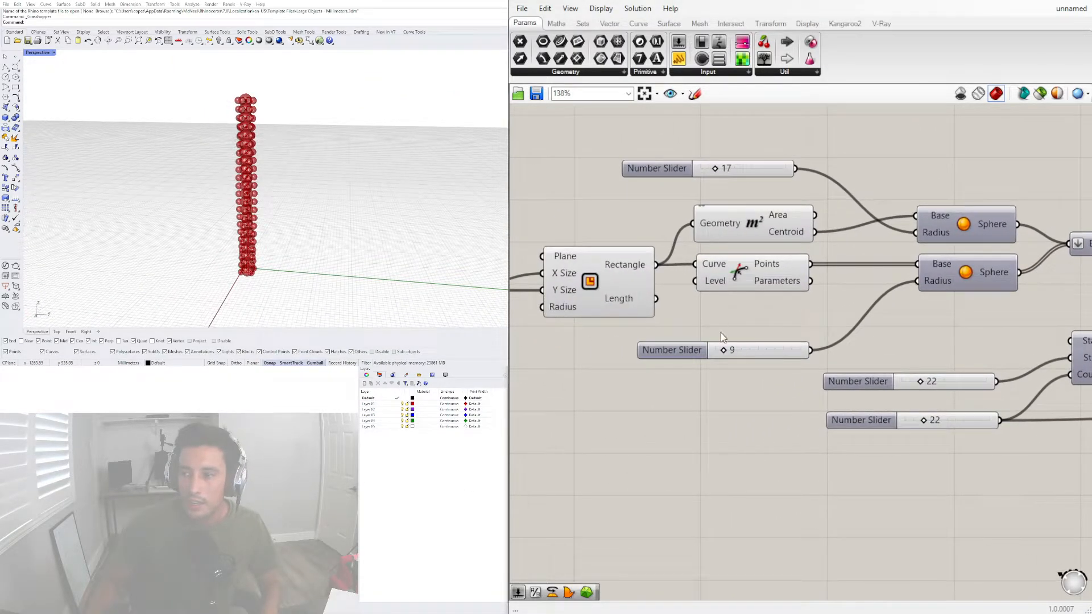
scroll(721, 337, "up", 3)
left_click_drag(731, 353, 737, 356)
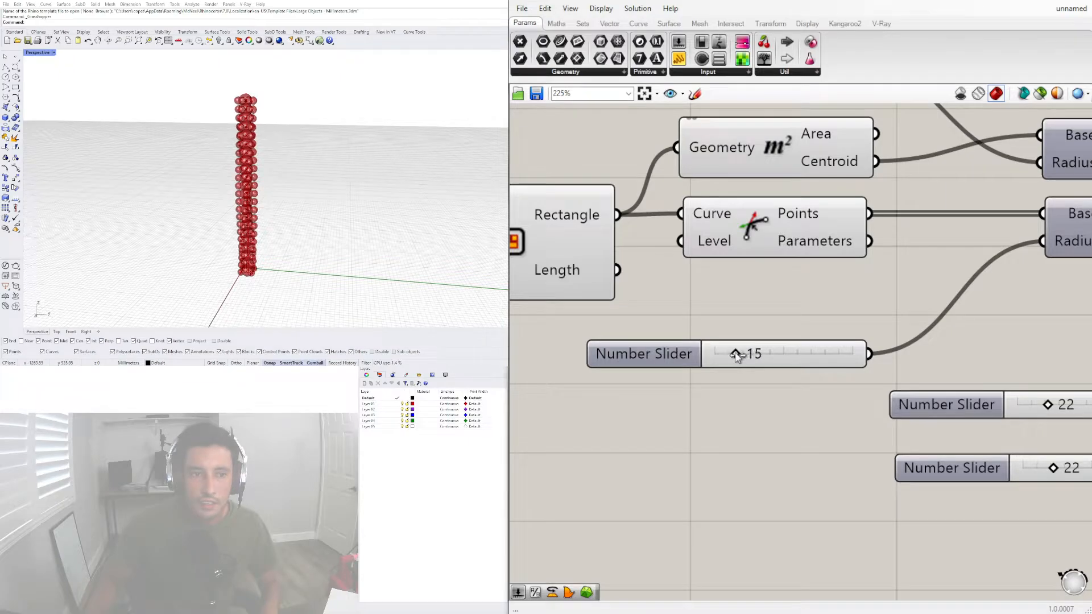
scroll(263, 126, "up", 6)
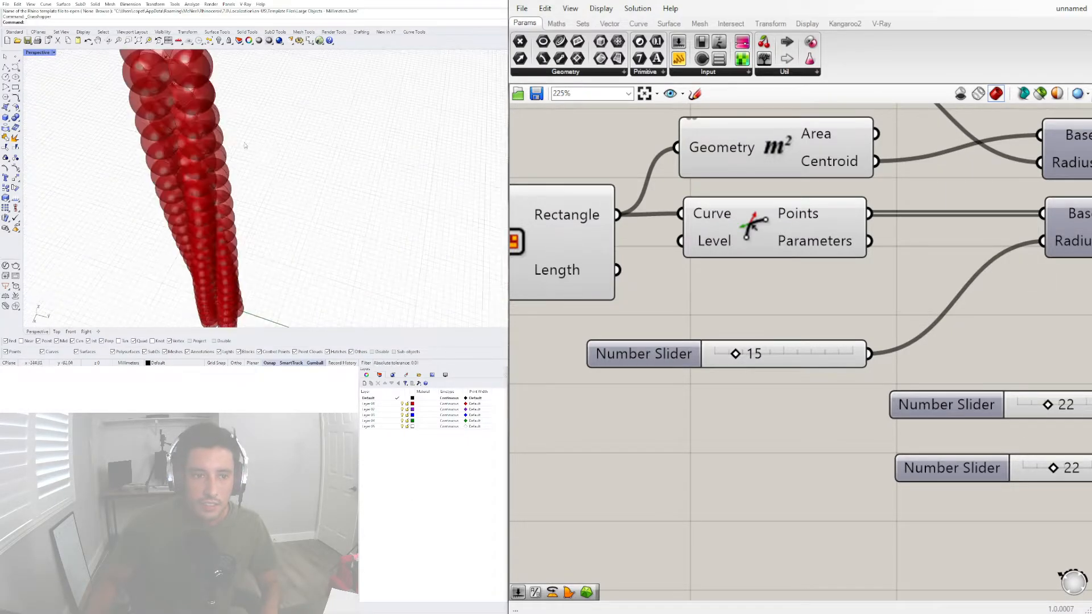
scroll(262, 126, "down", 6)
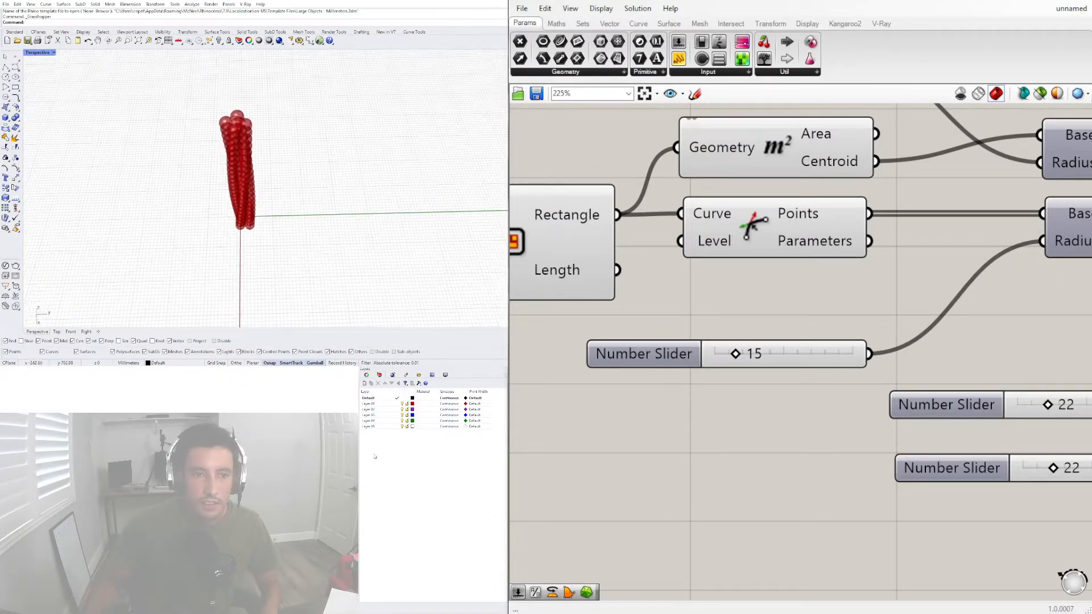
scroll(937, 307, "down", 5)
right_click_drag(288, 190, 335, 108)
scroll(1025, 289, "up", 5)
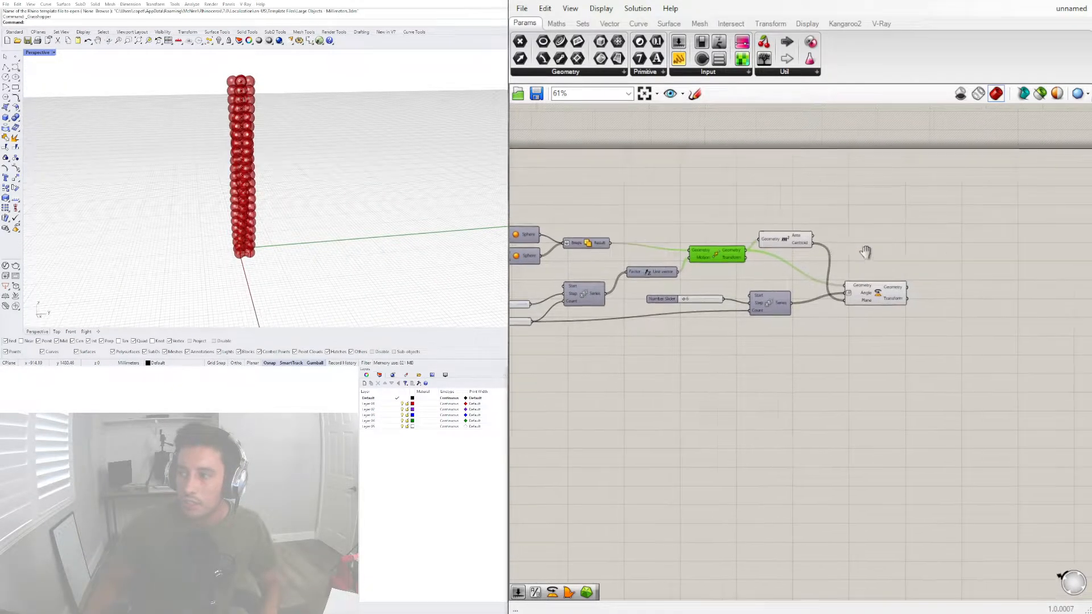
Add a Solid Union component beyond Rotate with Rotate's Geometry output connected to its Breps input.
double_click(904, 294)
type("u")
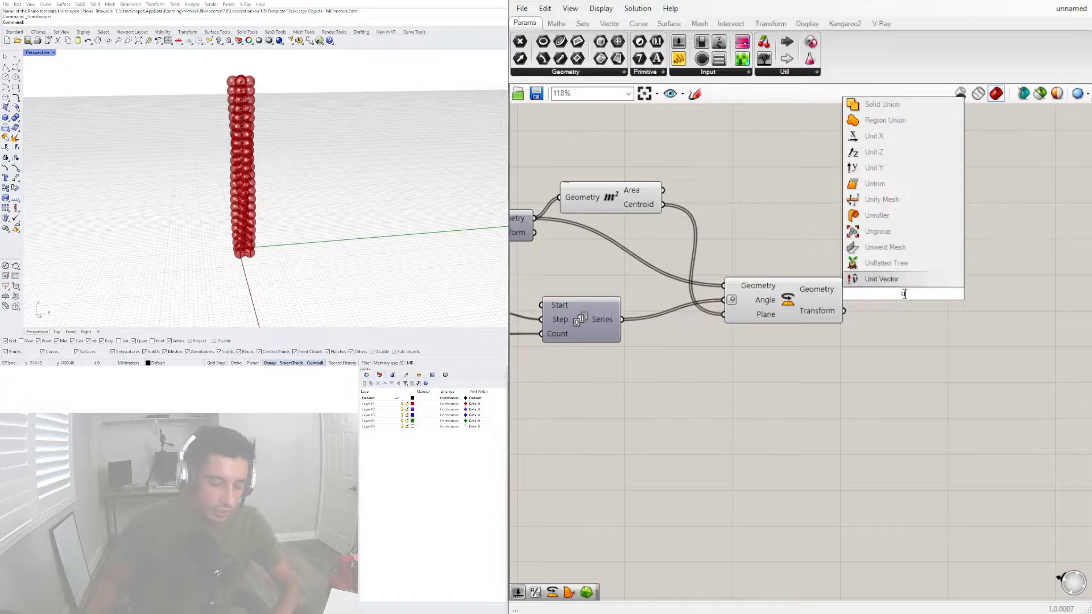
type("nion")
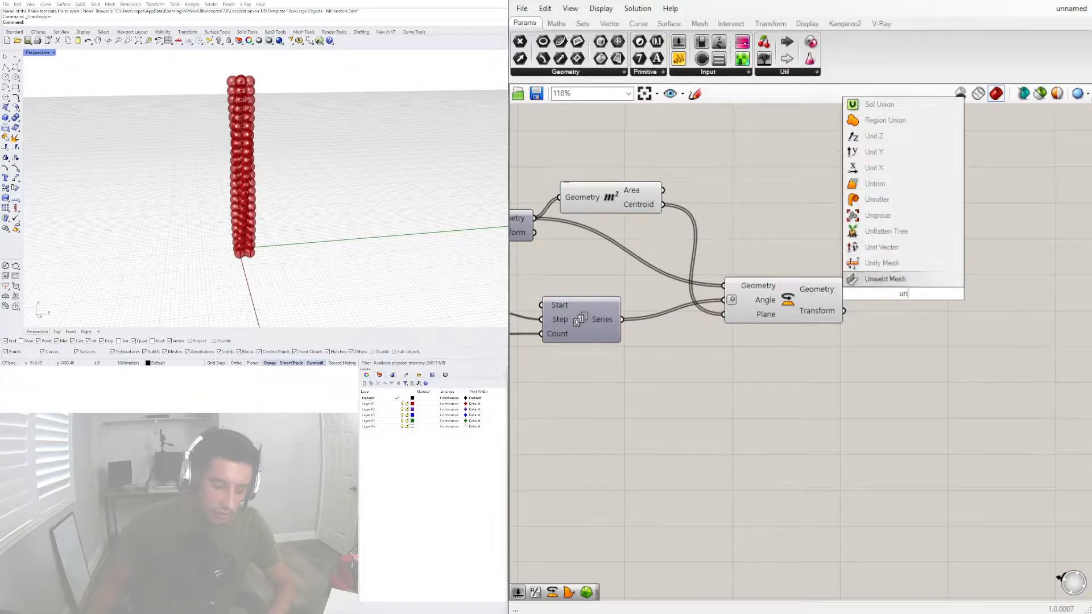
left_click(880, 263)
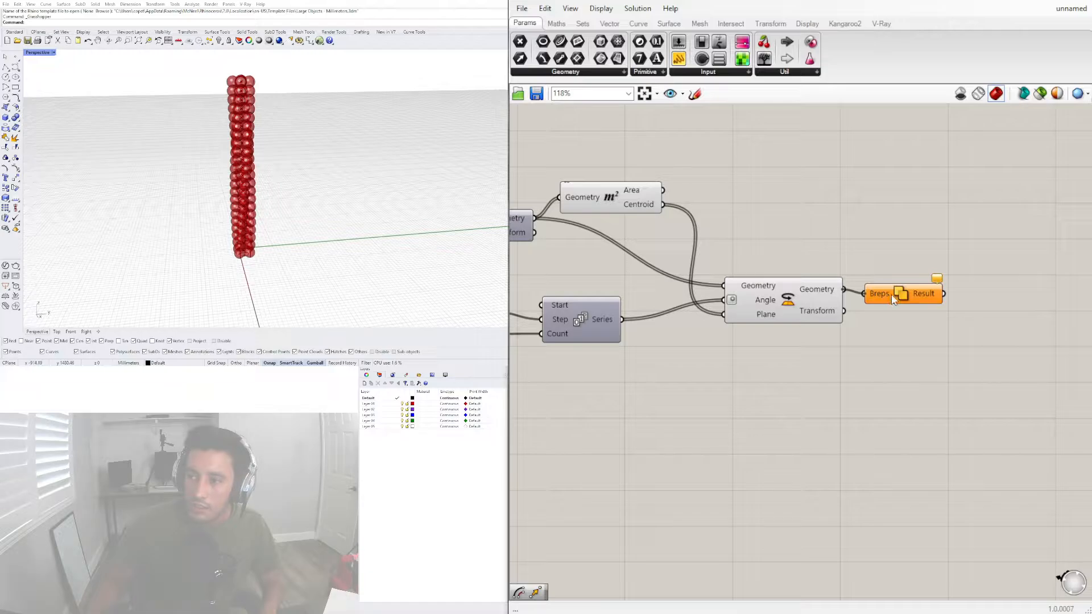
left_click_drag(906, 299, 913, 294)
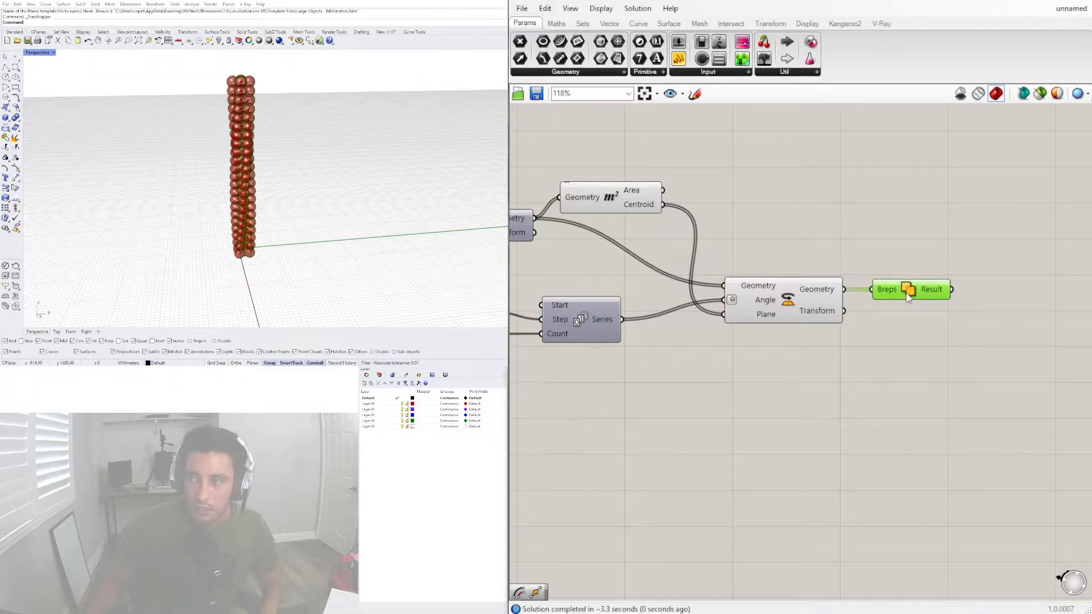
Turn off the preview of the Rotate component and inspect the unioned tower up close.
left_click(891, 345)
left_click_drag(851, 364, 785, 276)
middle_click(795, 248)
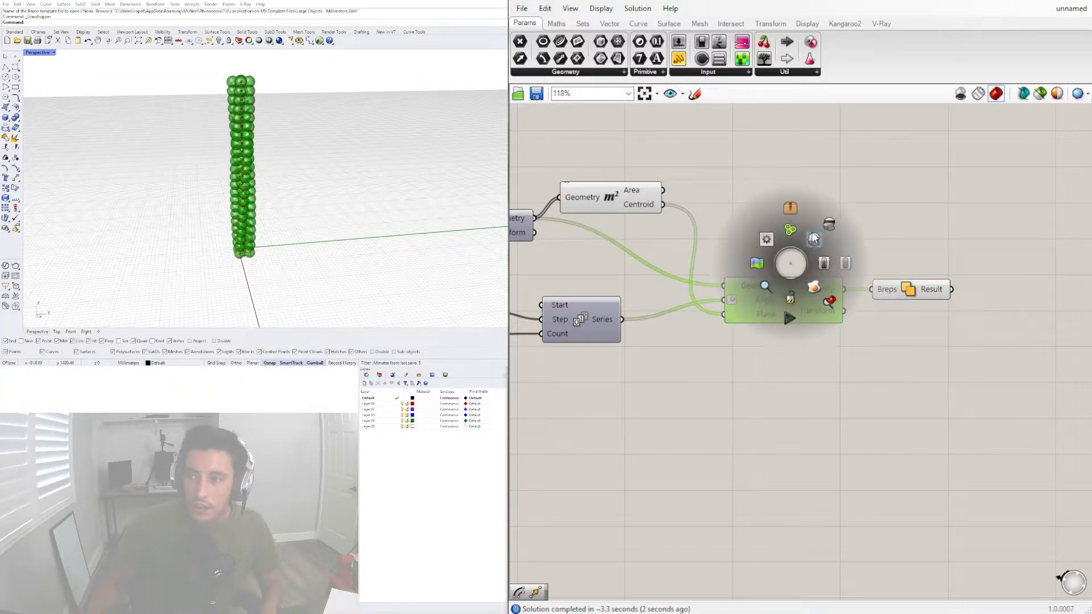
left_click(818, 238)
scroll(266, 140, "up", 5)
mouse_move(265, 140)
right_mouse_down()
mouse_move(295, 149)
mouse_move(319, 136)
mouse_move(273, 153)
right_mouse_up()
Raise the center sphere's Radius slider to 24 and check the thicker tower core.
scroll(671, 266, "down", 5)
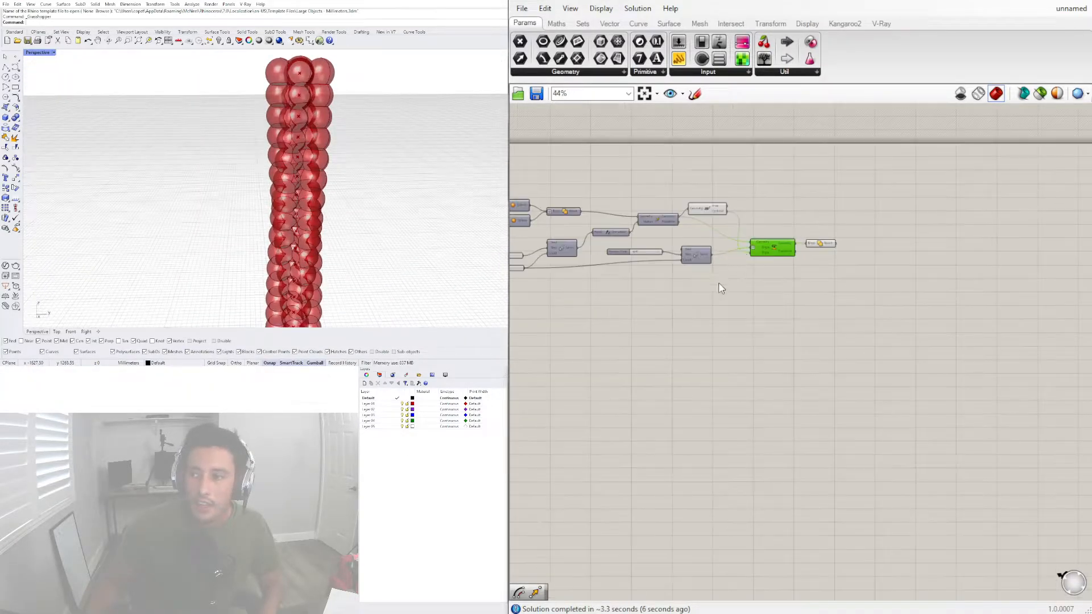
scroll(788, 314, "up", 3)
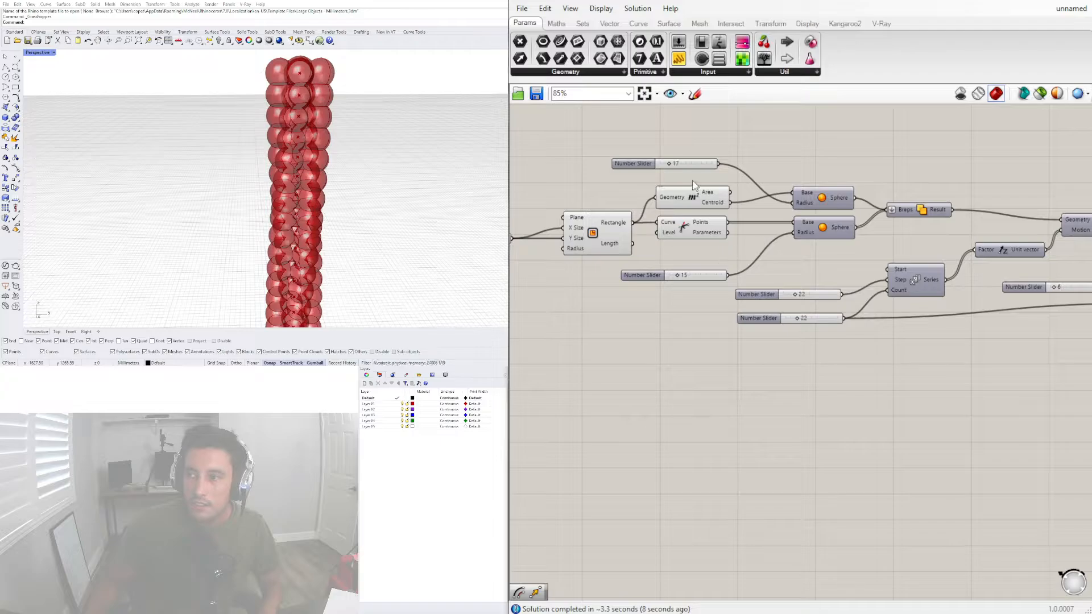
scroll(670, 168, "up", 5)
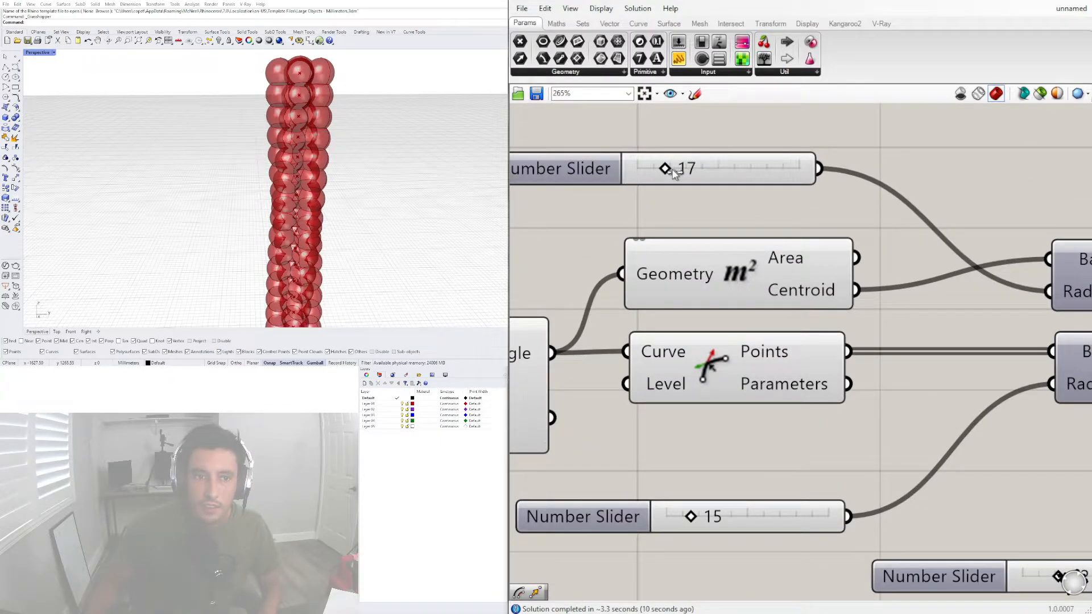
left_click_drag(672, 169, 674, 170)
left_click_drag(673, 169, 678, 170)
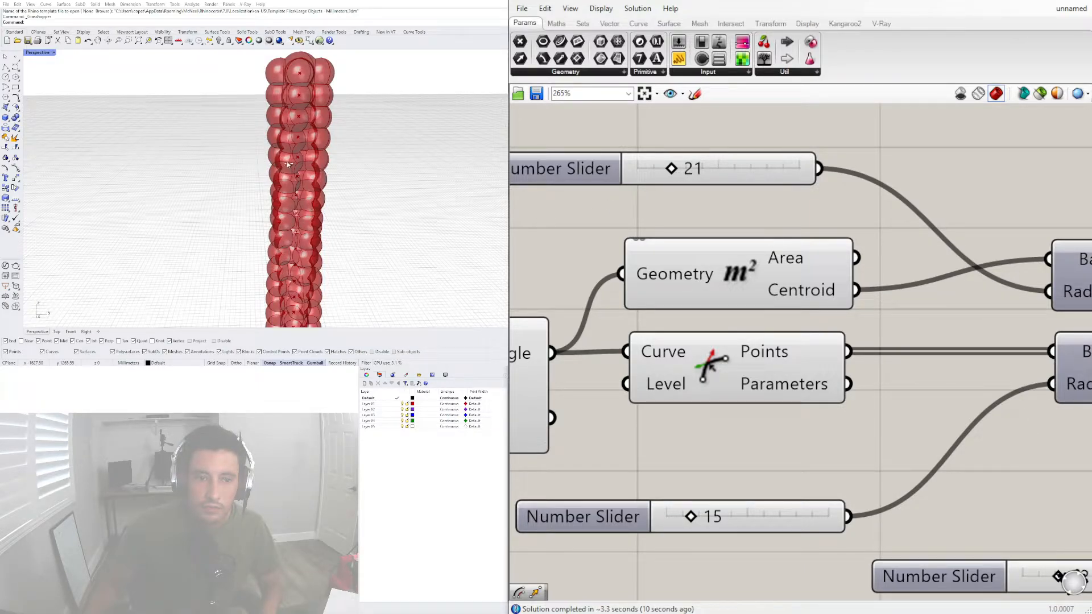
right_click_drag(278, 163, 358, 196)
Set the second Series' Step slider to 10 and inspect the twisted tower from several angles.
scroll(829, 329, "down", 5)
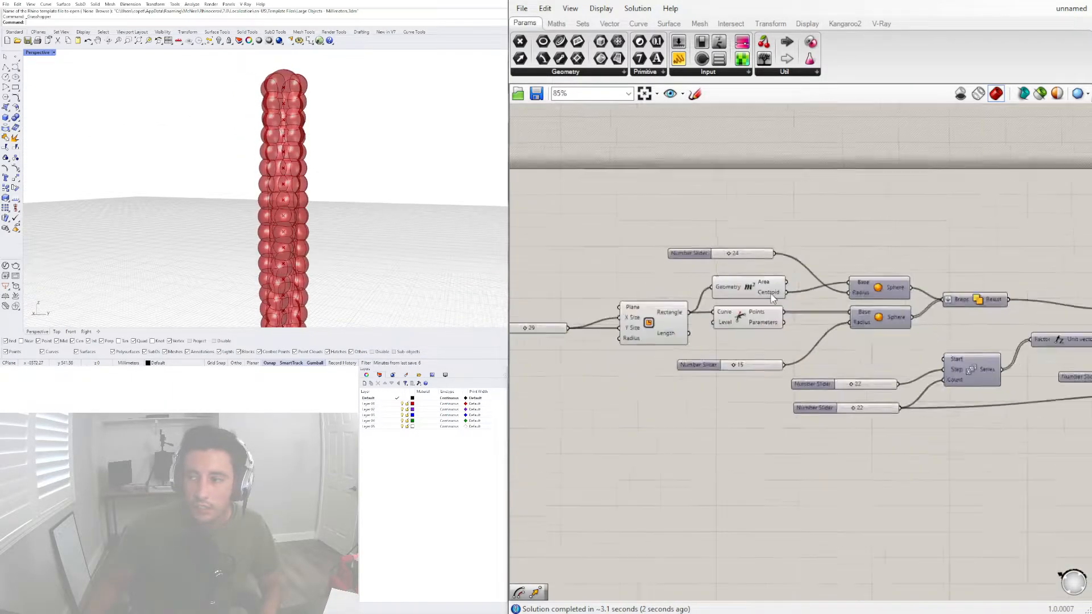
scroll(829, 329, "up", 4)
double_click(789, 319)
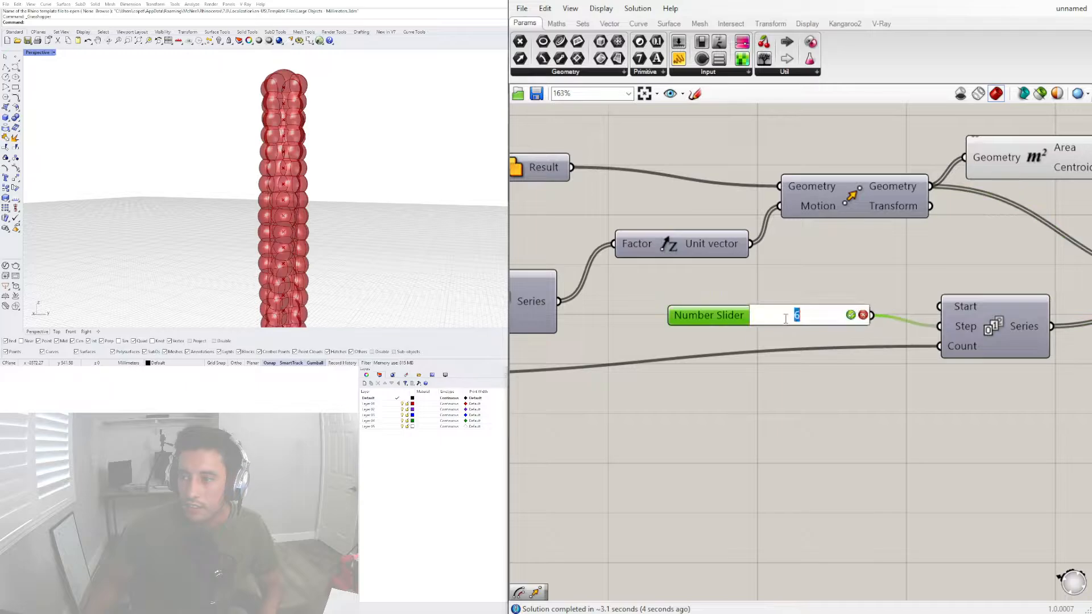
type("10")
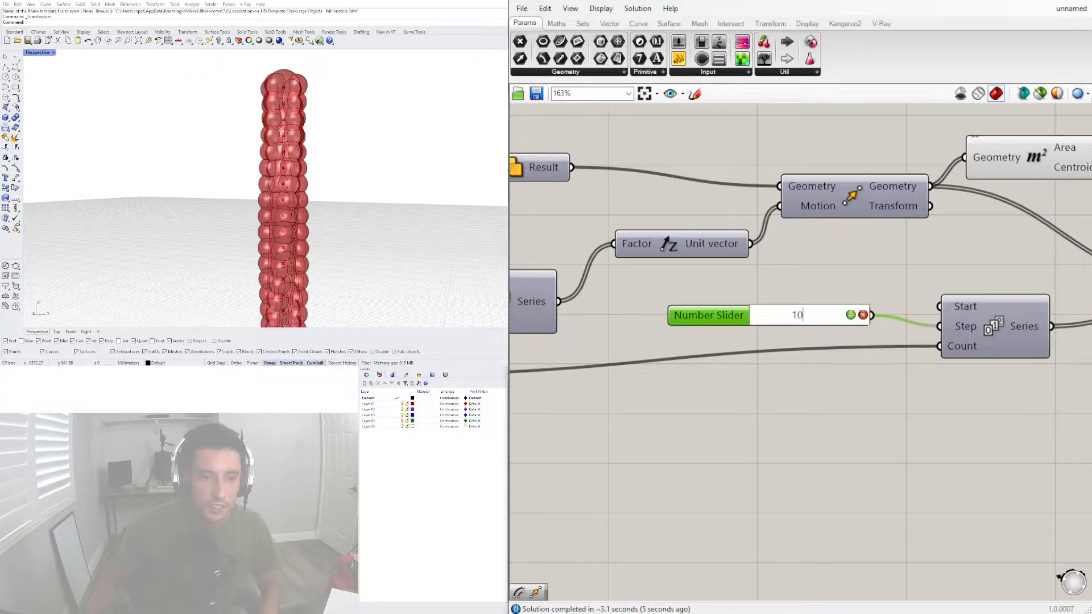
key("Return")
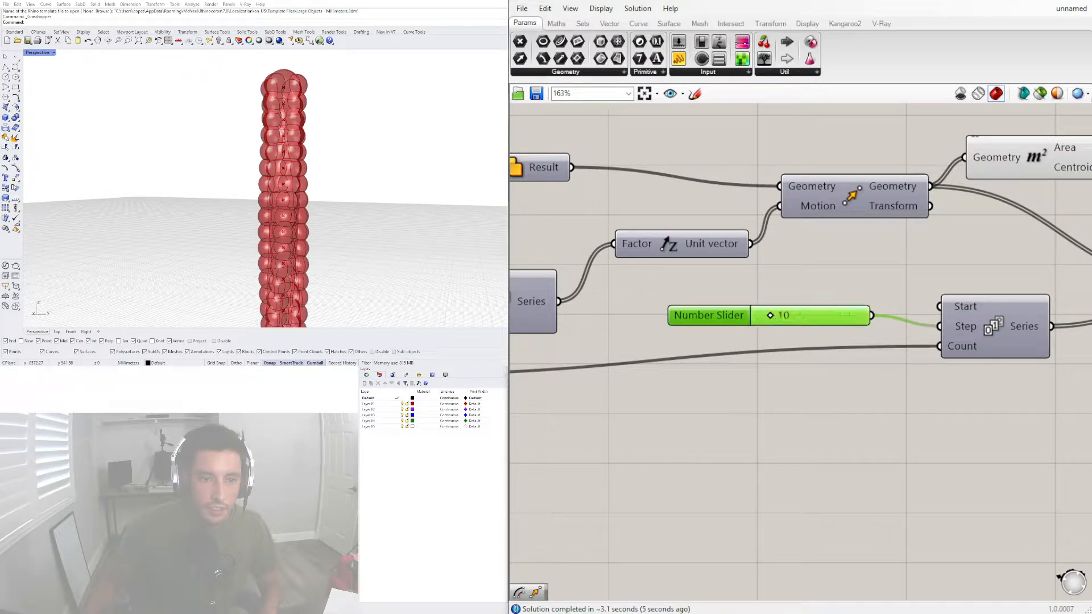
scroll(260, 143, "down", 8)
right_click_drag(259, 140, 282, 137)
scroll(276, 156, "up", 6)
scroll(685, 342, "down", 6)
right_click_drag(684, 342, 648, 337)
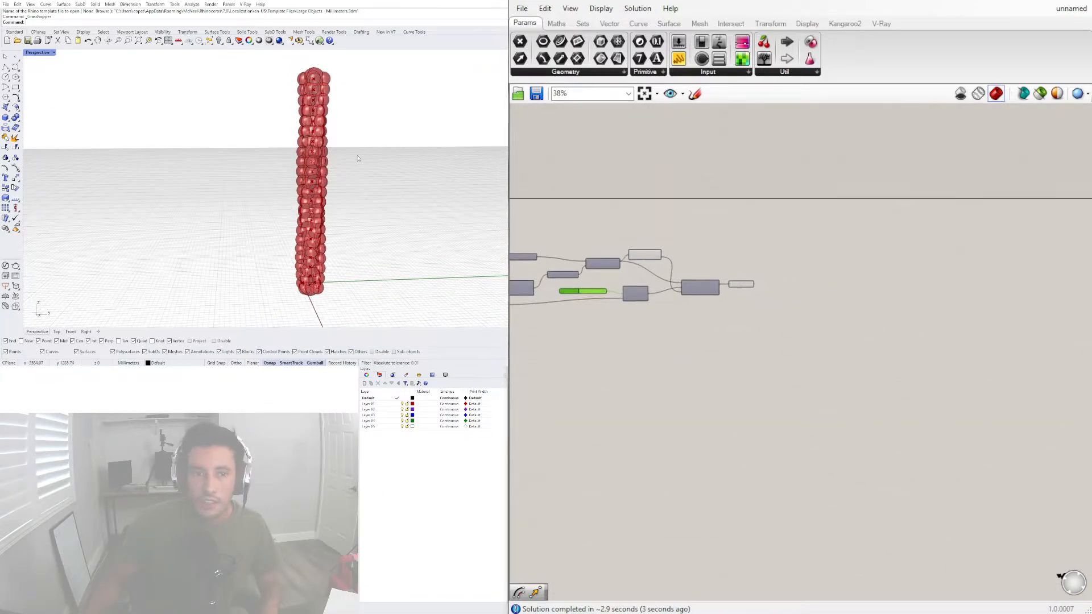
right_click_drag(398, 139, 341, 192)
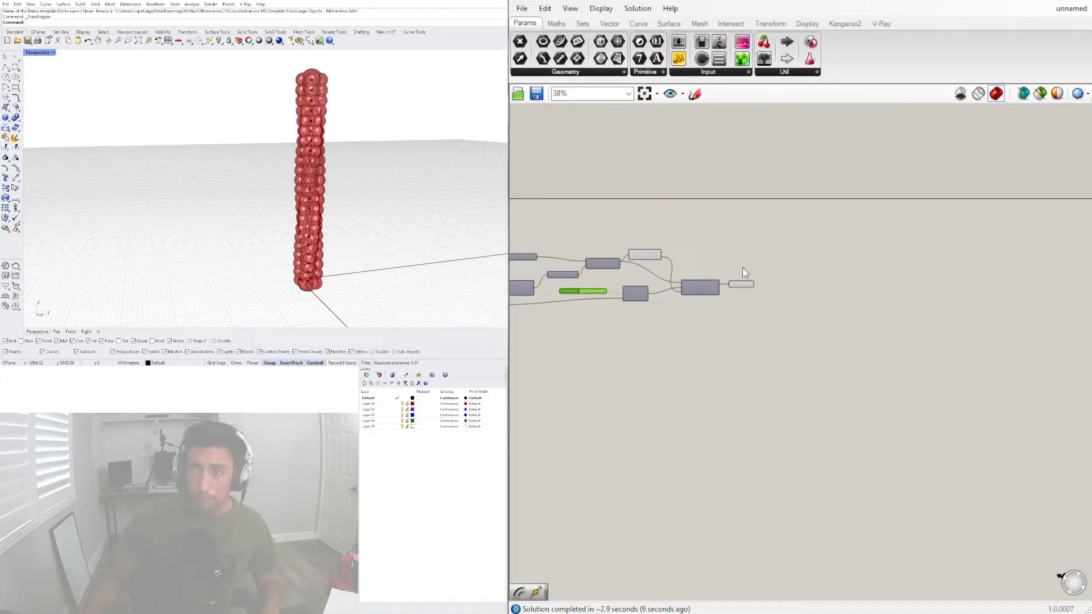
Move the final Solid Union component slightly farther away from Rotate.
left_click_drag(746, 290, 757, 289)
left_click(773, 319)
right_click_drag(348, 239, 310, 232)
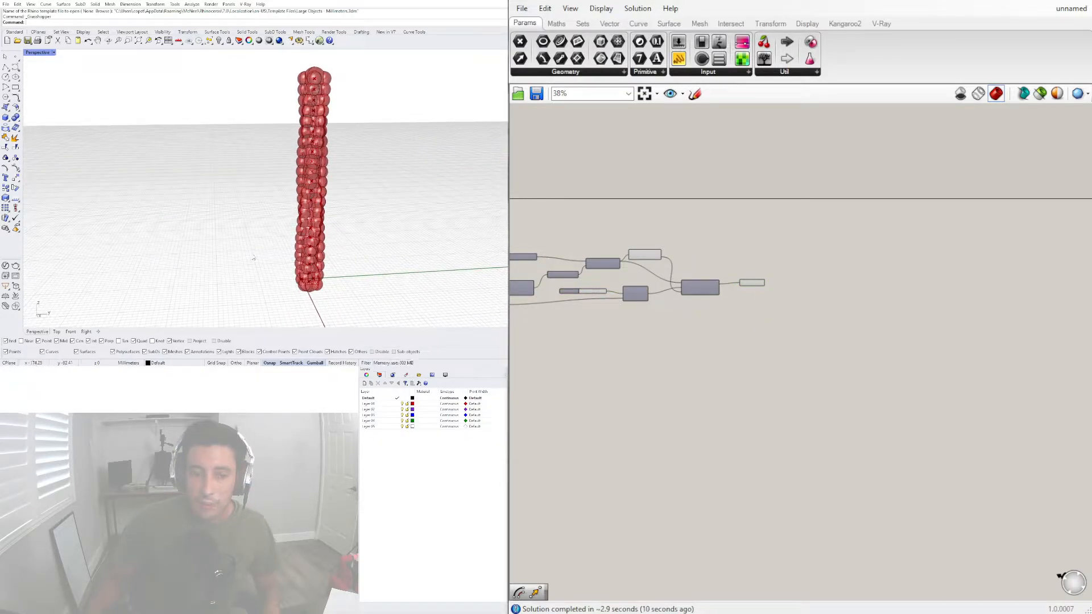
left_click(750, 284)
left_click(756, 326)
Add a Move component above the sphere components and connect the Area's Centroid output to its Geometry input.
scroll(756, 327, "up", 1)
right_click_drag(682, 354, 887, 378)
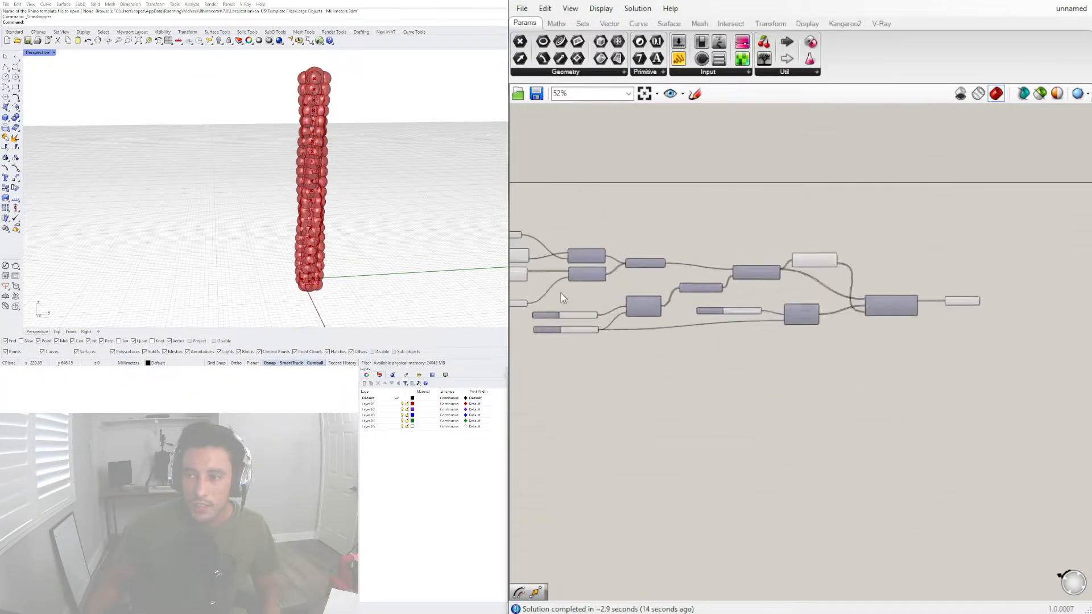
scroll(888, 378, "up", 3)
right_click_drag(632, 242, 674, 230)
left_click(675, 229)
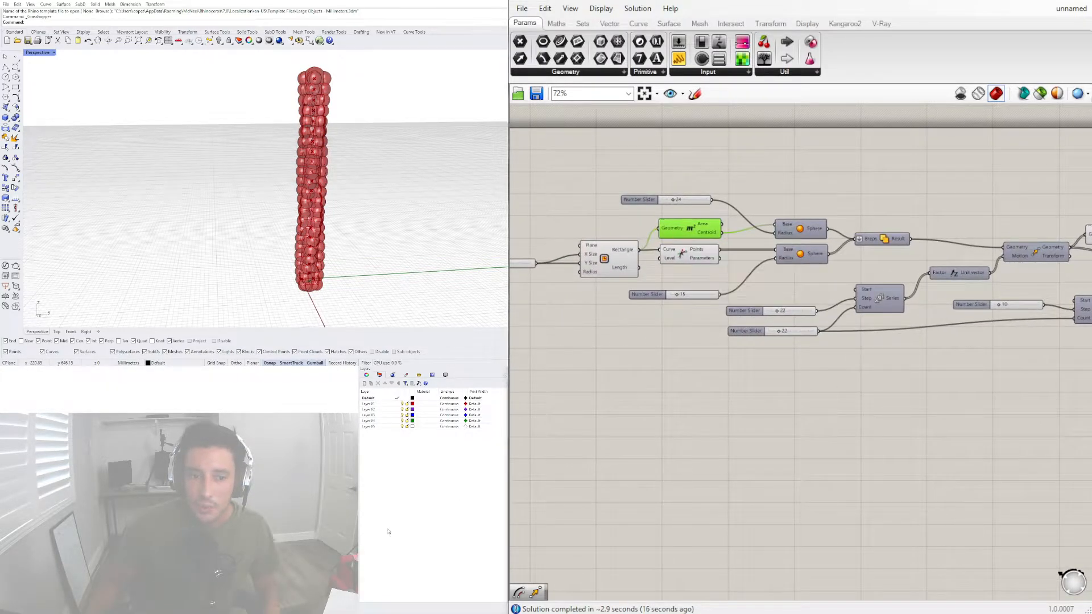
double_click(789, 165)
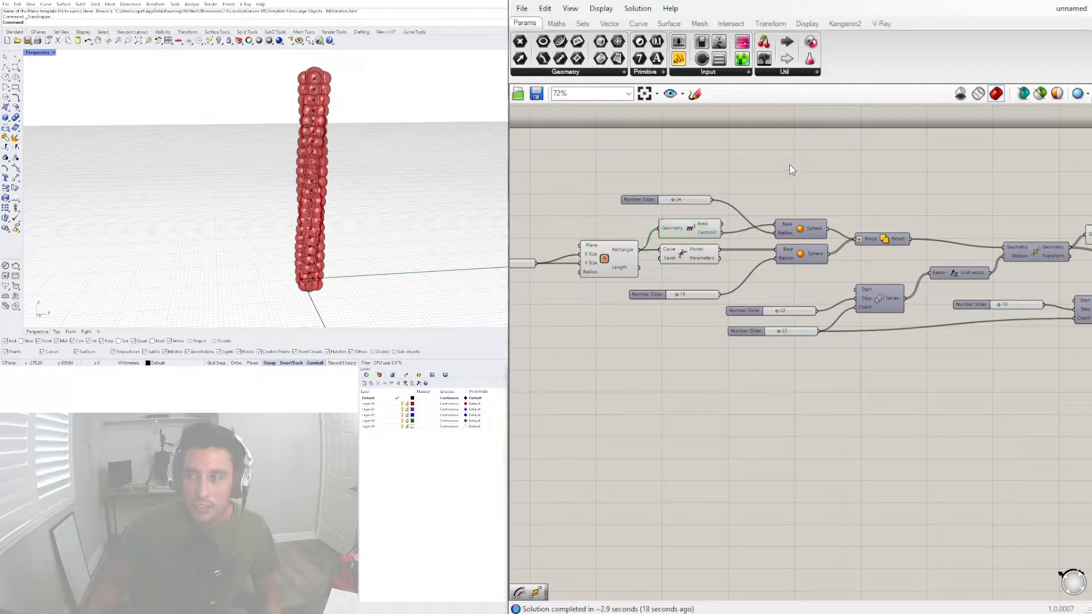
type("move")
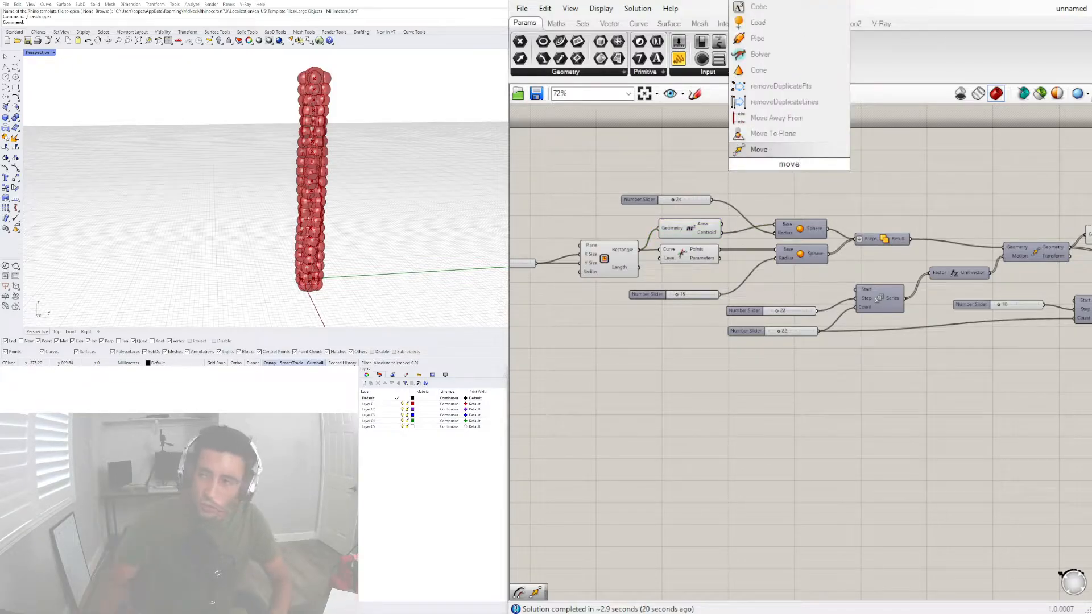
left_click(779, 149)
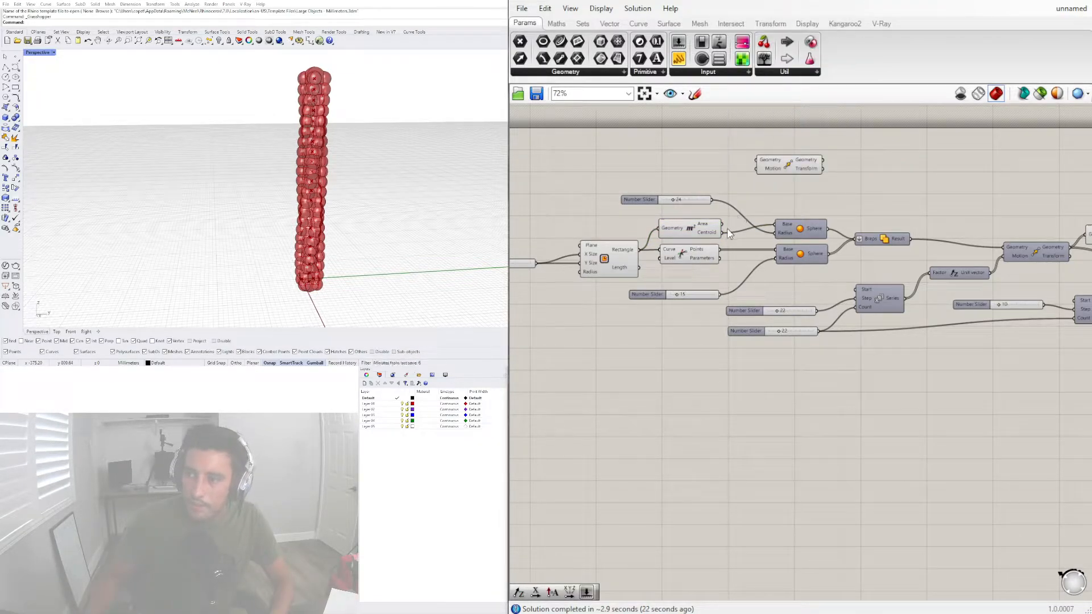
left_click_drag(723, 232, 870, 173)
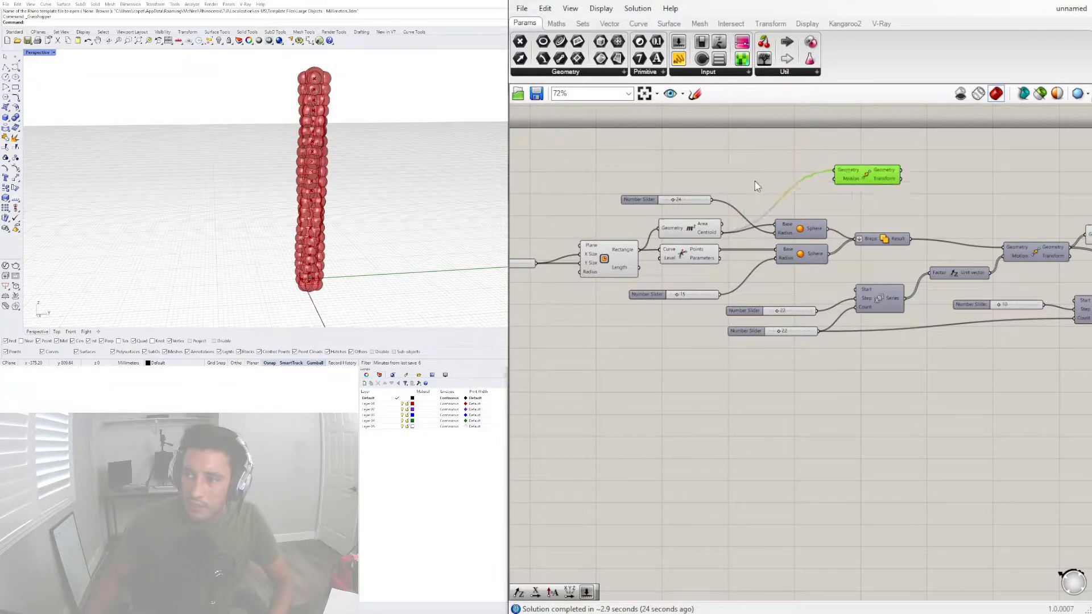
Drive the new Move's Motion input with a Unit X vector whose Factor comes from a number slider set to 50.
double_click(755, 180)
type("unit x")
key("Return")
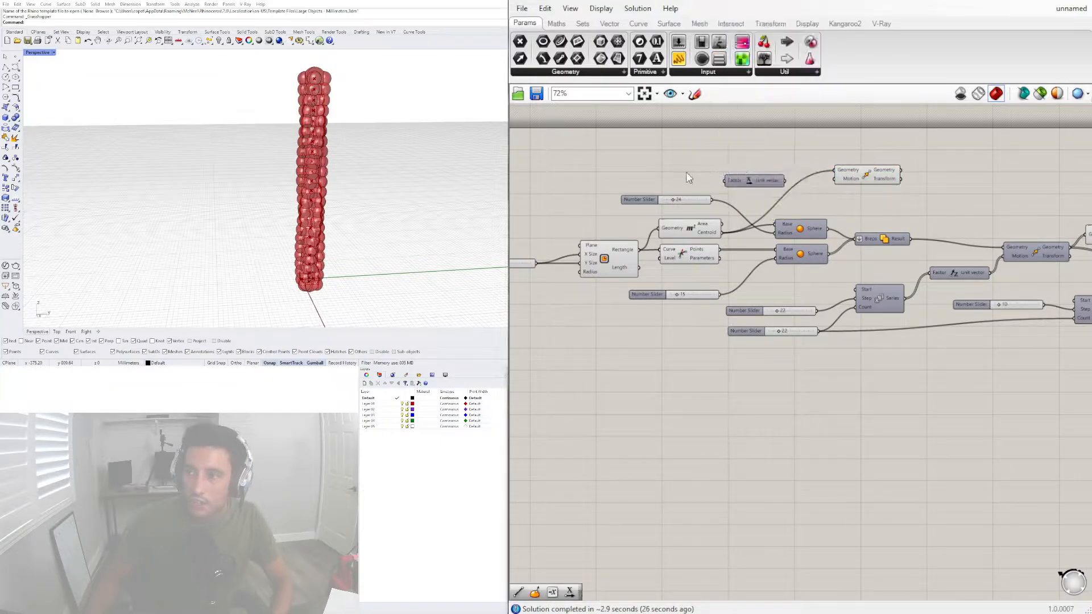
double_click(686, 172)
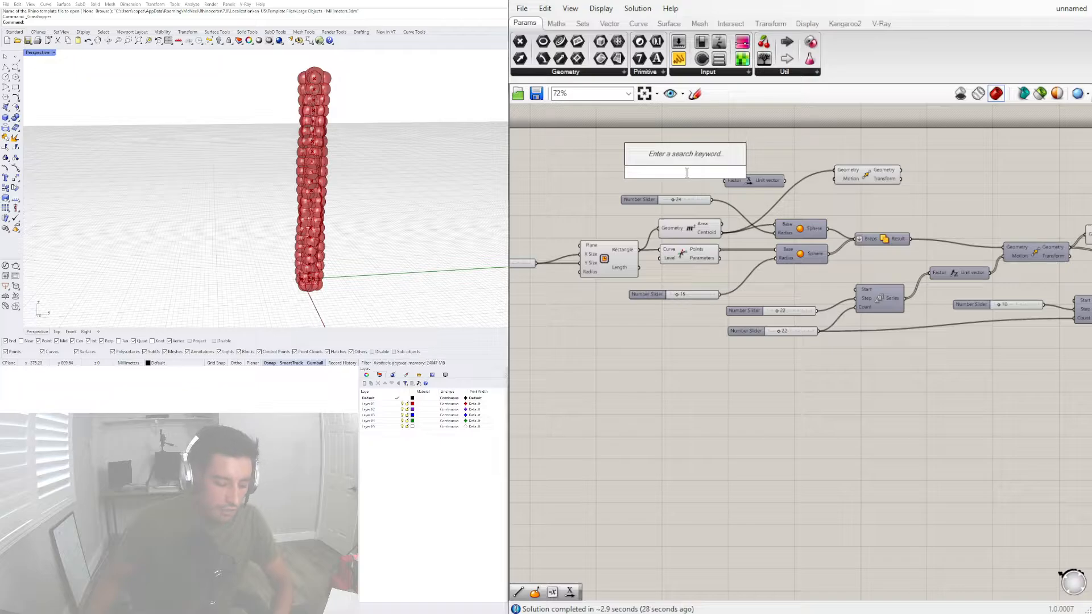
type("50")
key("Return")
left_click_drag(673, 174, 834, 181)
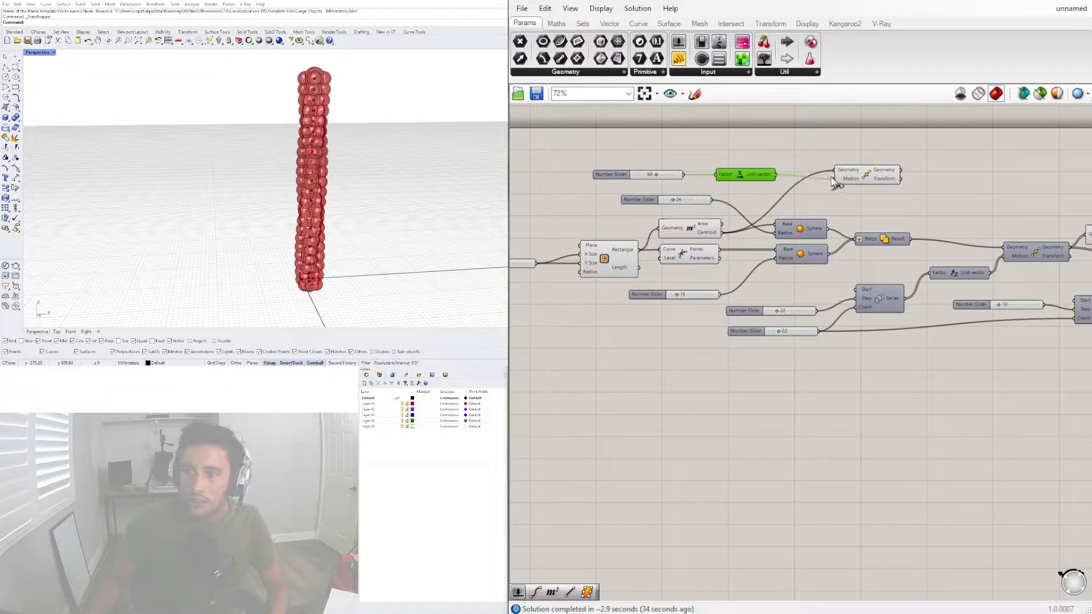
left_click(868, 180)
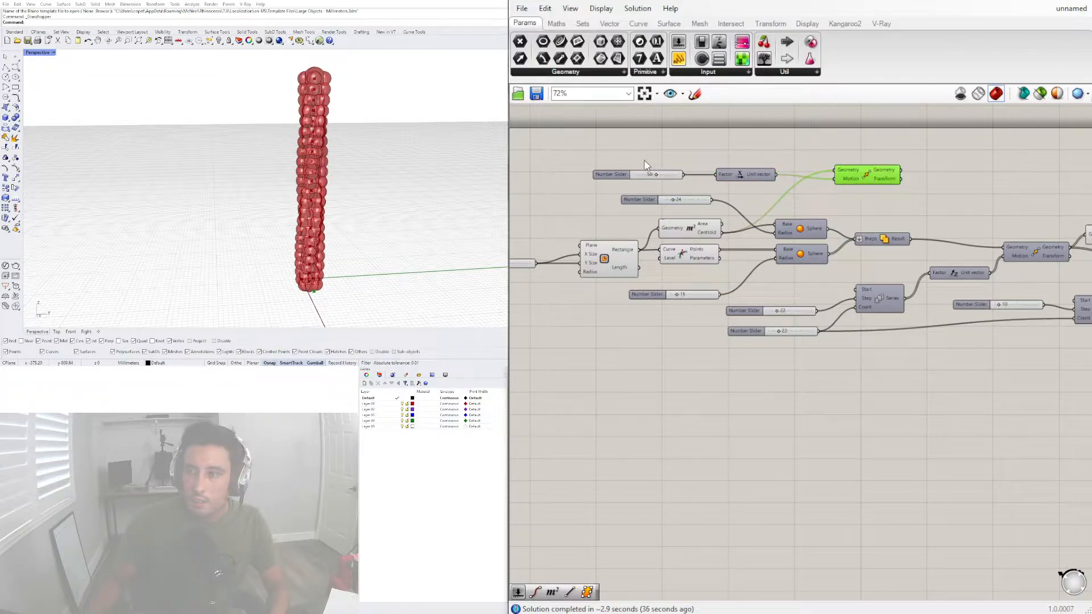
Set the slider driving the Rectangle's X Size and Y Size to 5.
scroll(652, 166, "up", 3)
scroll(246, 190, "up", 5)
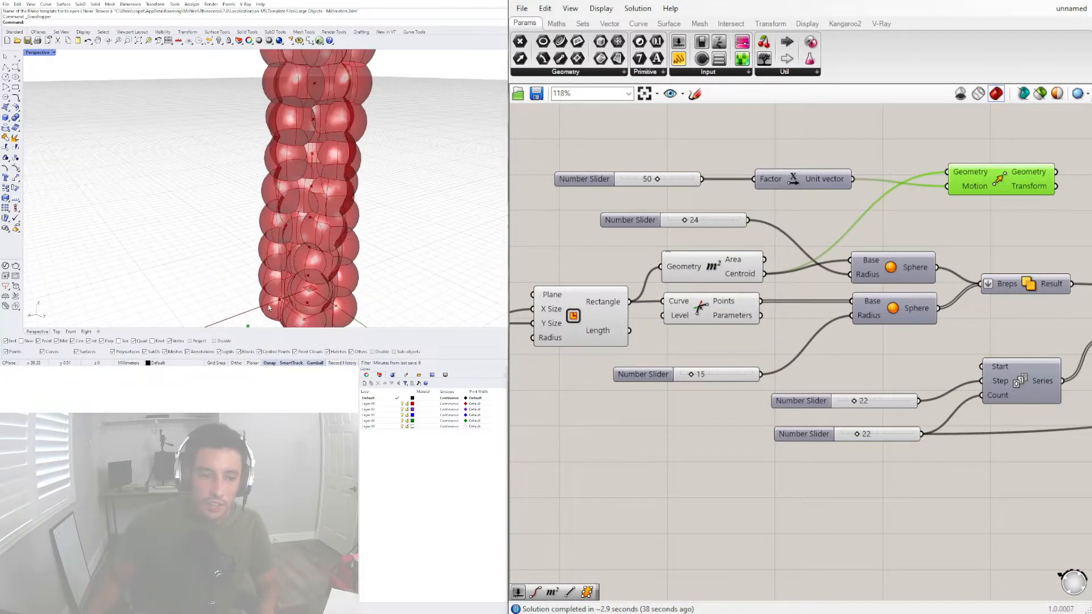
scroll(757, 348, "down", 3)
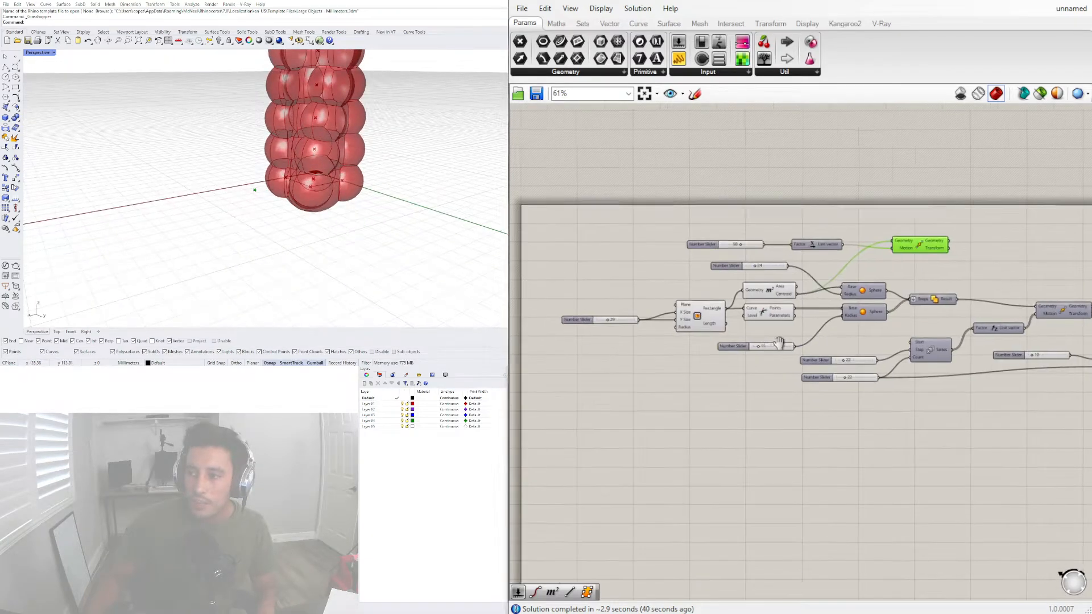
scroll(676, 287, "up", 8)
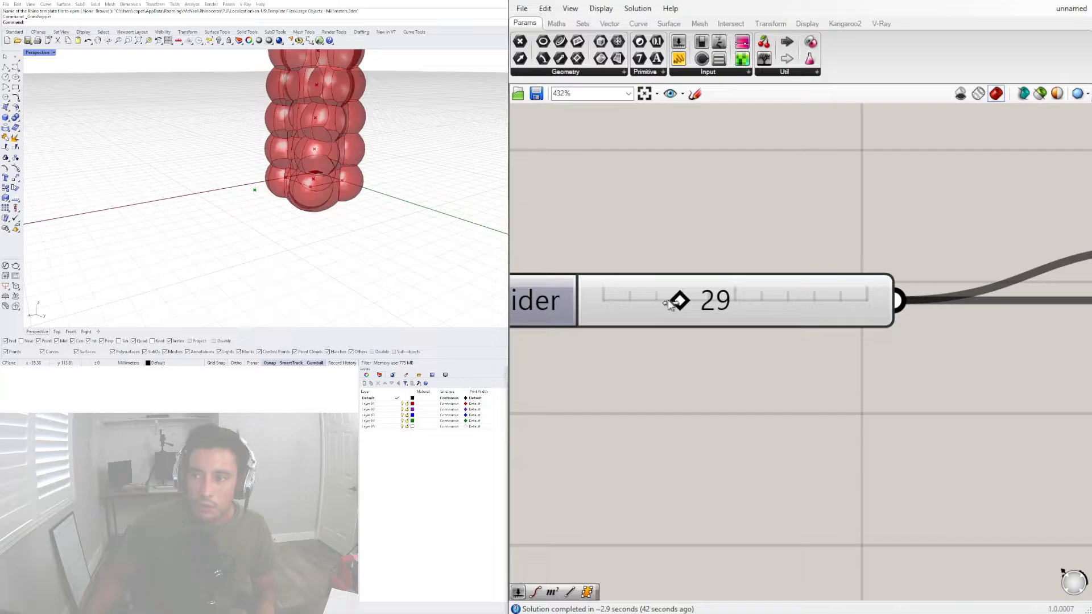
left_click_drag(681, 311, 679, 311)
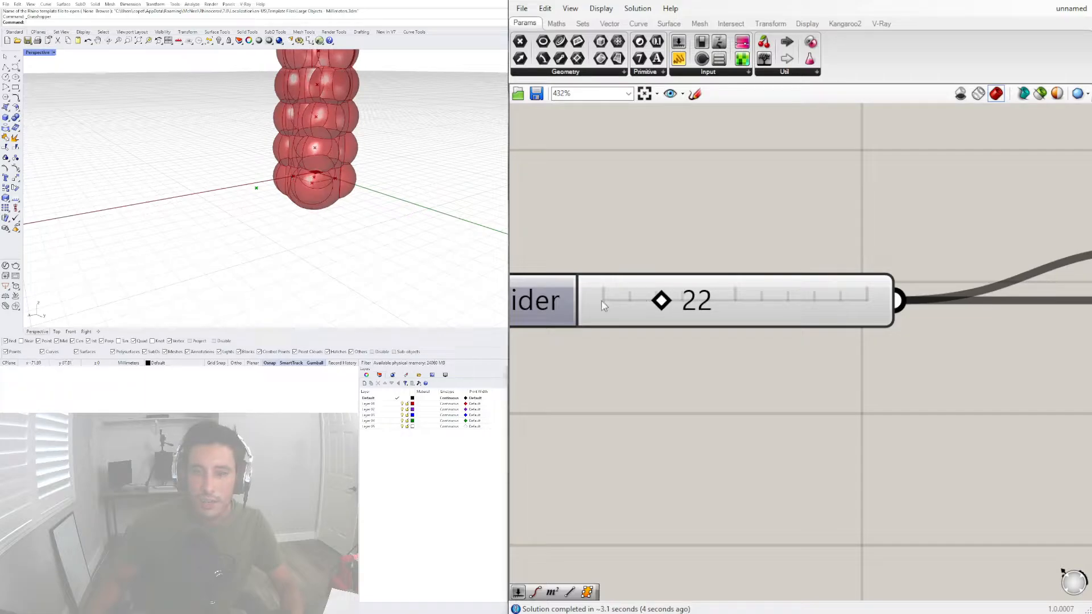
double_click(698, 303)
type("5")
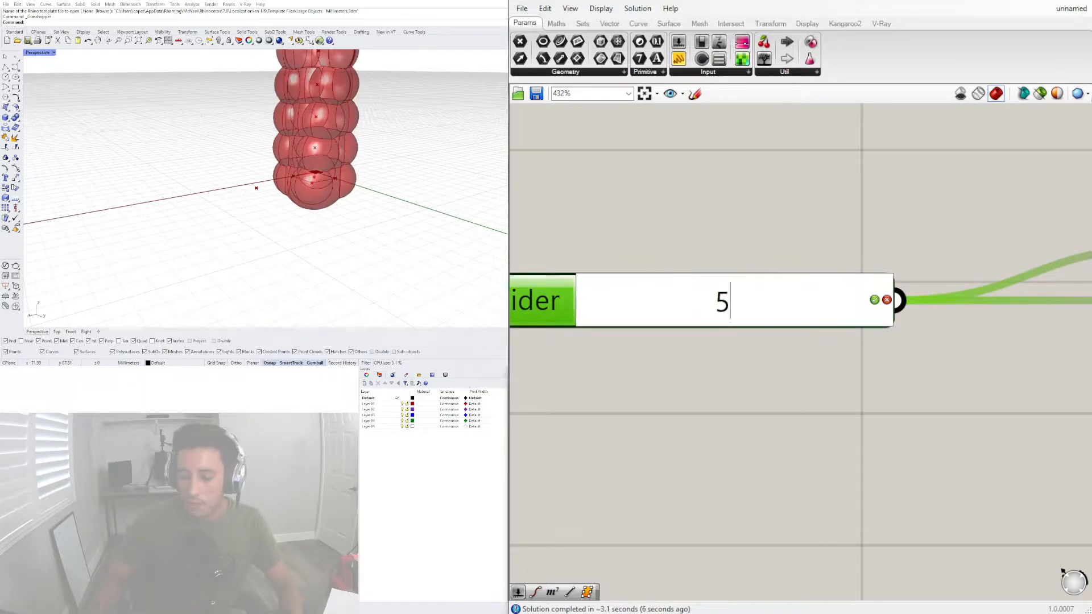
key("Return")
Set the Radius slider of the center sphere to 5.
scroll(697, 302, "down", 6)
right_click_drag(698, 302, 503, 248)
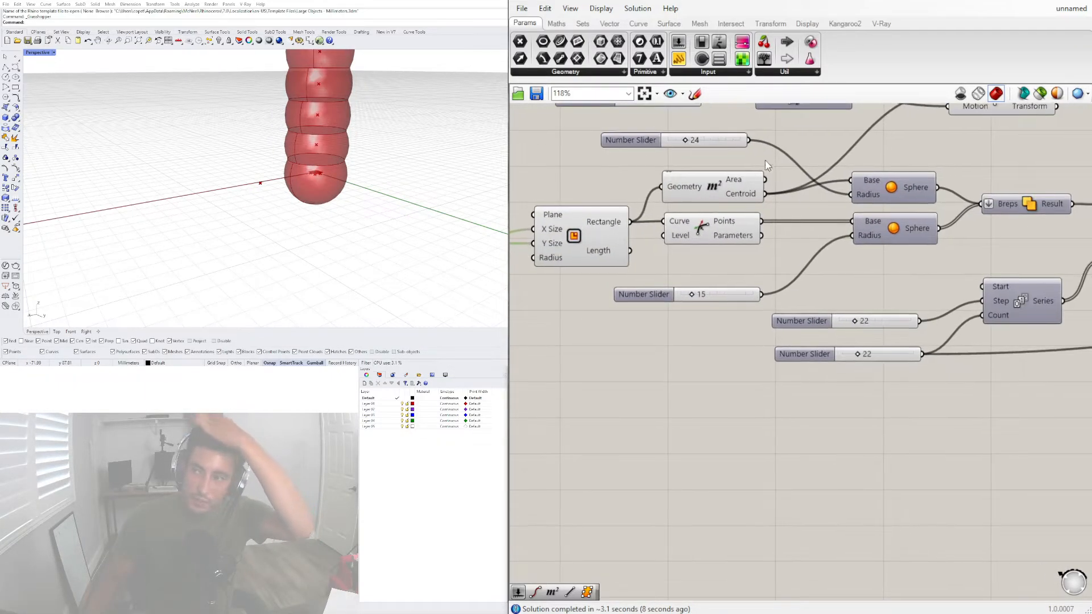
left_click(698, 149)
double_click(697, 150)
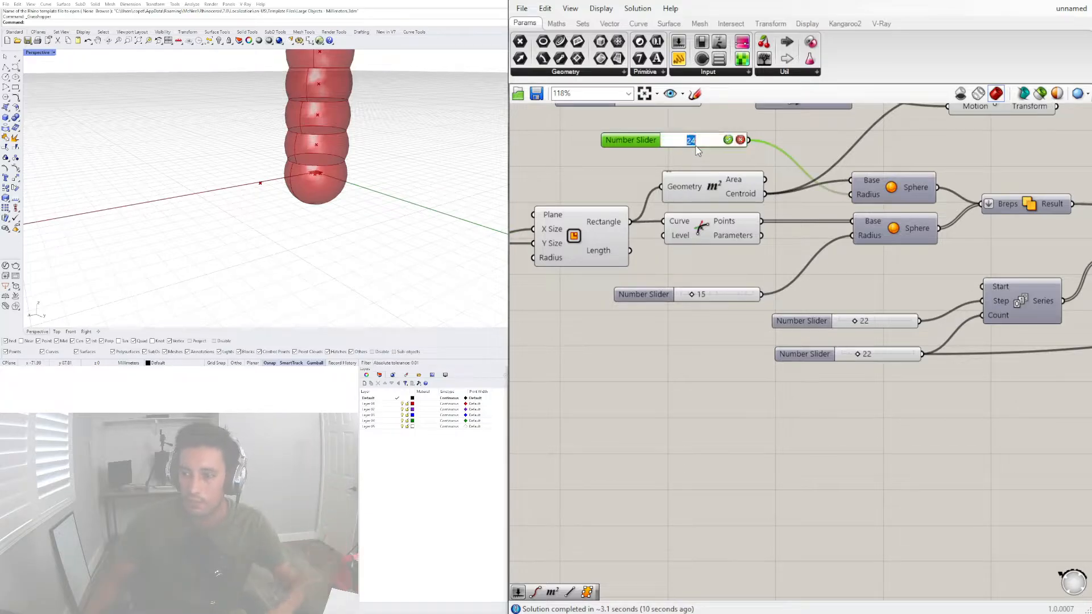
type("5")
key("Return")
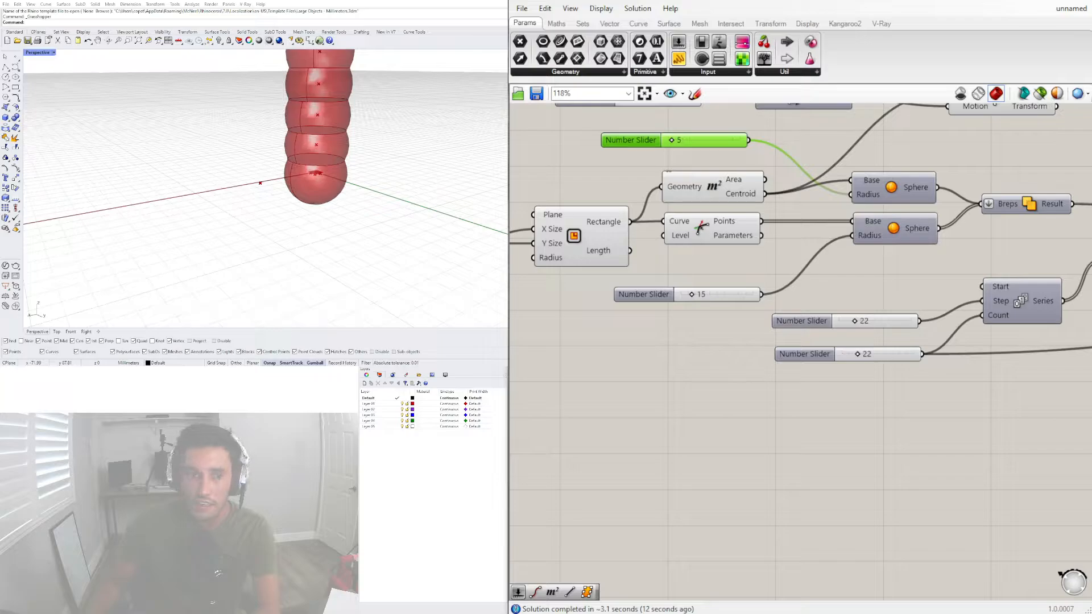
Set the Radius slider of the corner spheres to 5 and check the smaller sphere clusters up close.
left_click(714, 296)
double_click(713, 296)
type("5")
key("Return")
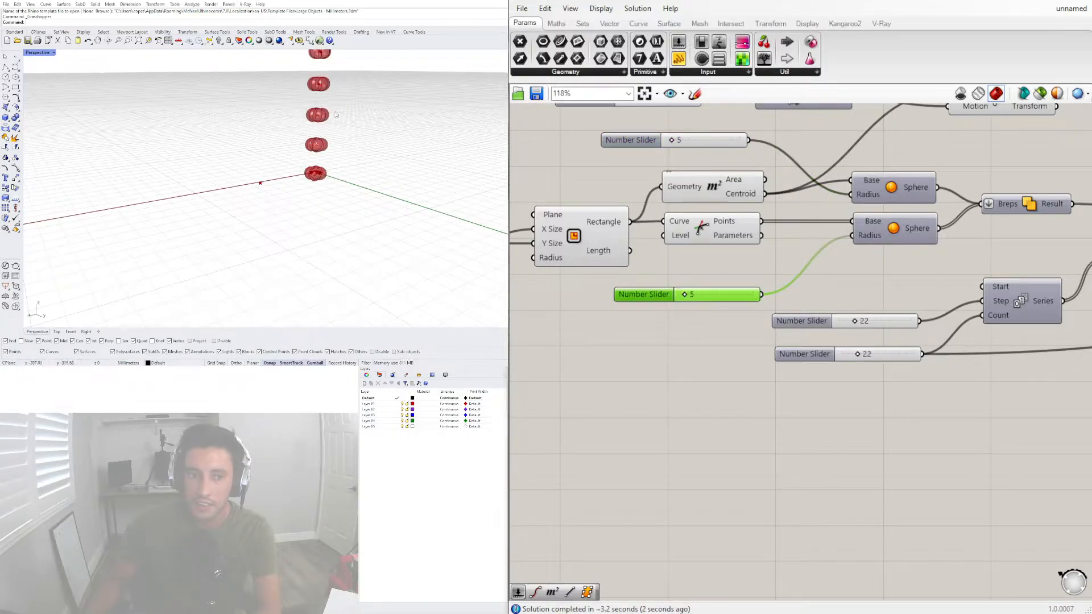
scroll(318, 153, "up", 10)
Set the first Series' Step slider to 5 and inspect the compacted tower along its full height.
scroll(1035, 301, "down", 7)
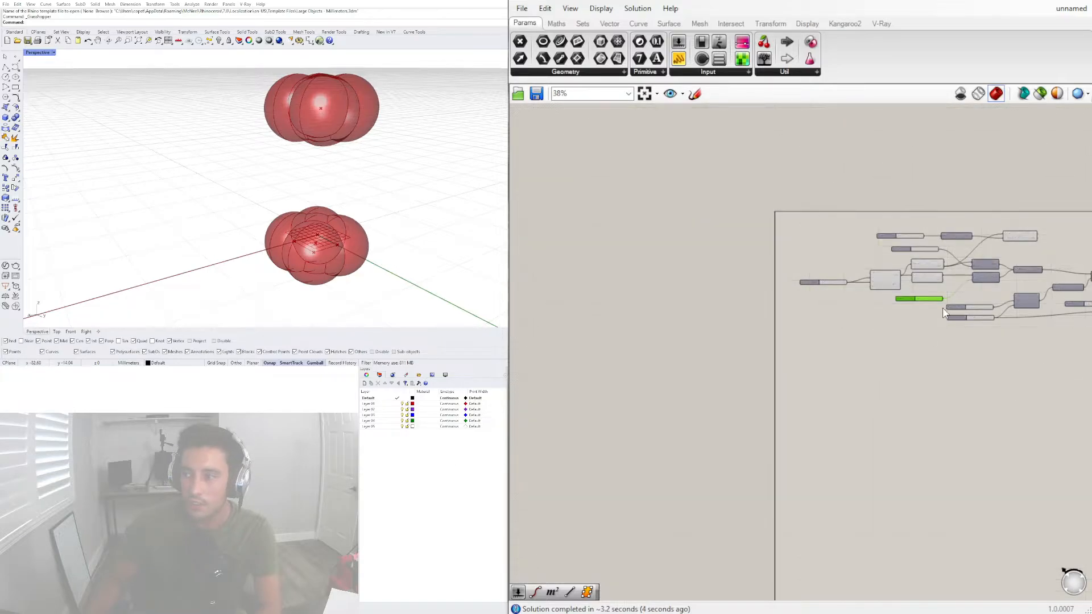
scroll(968, 353, "up", 6)
scroll(976, 257, "up", 4)
right_click_drag(976, 257, 818, 285)
double_click(818, 286)
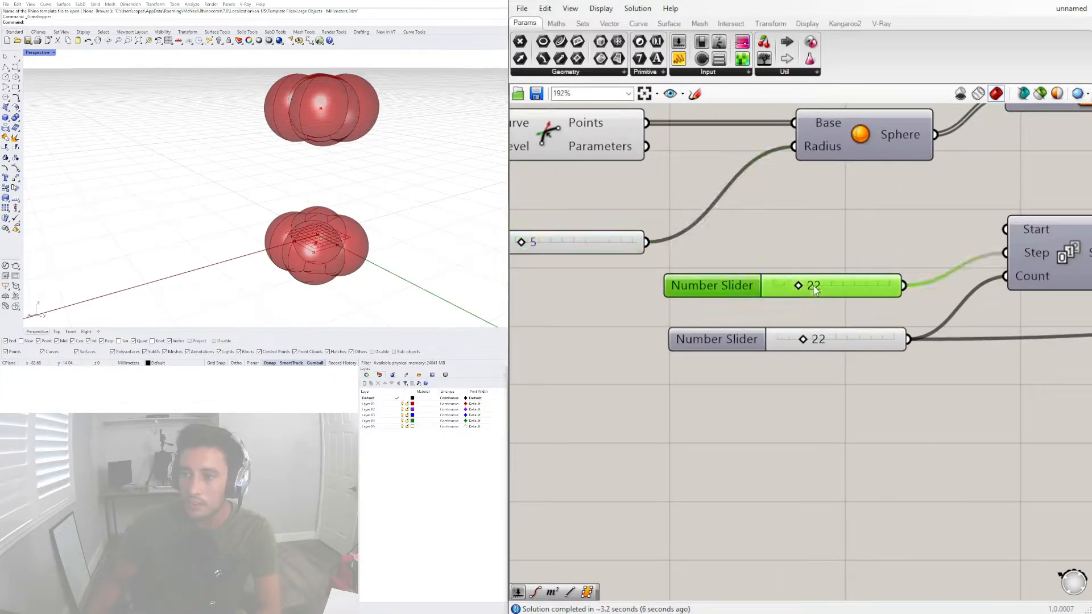
type("5")
key("Return")
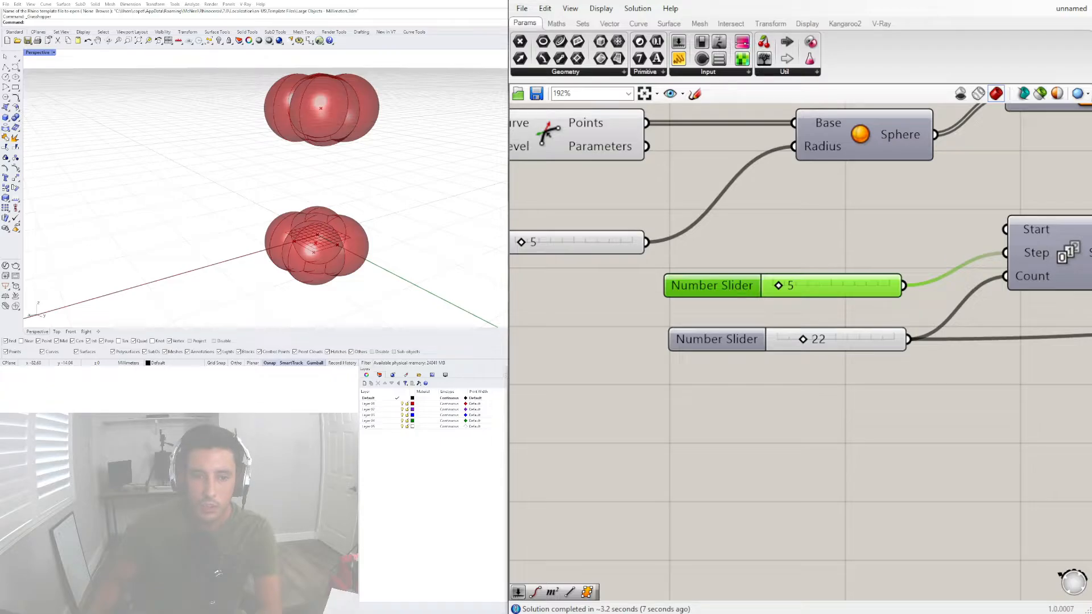
scroll(248, 119, "down", 15)
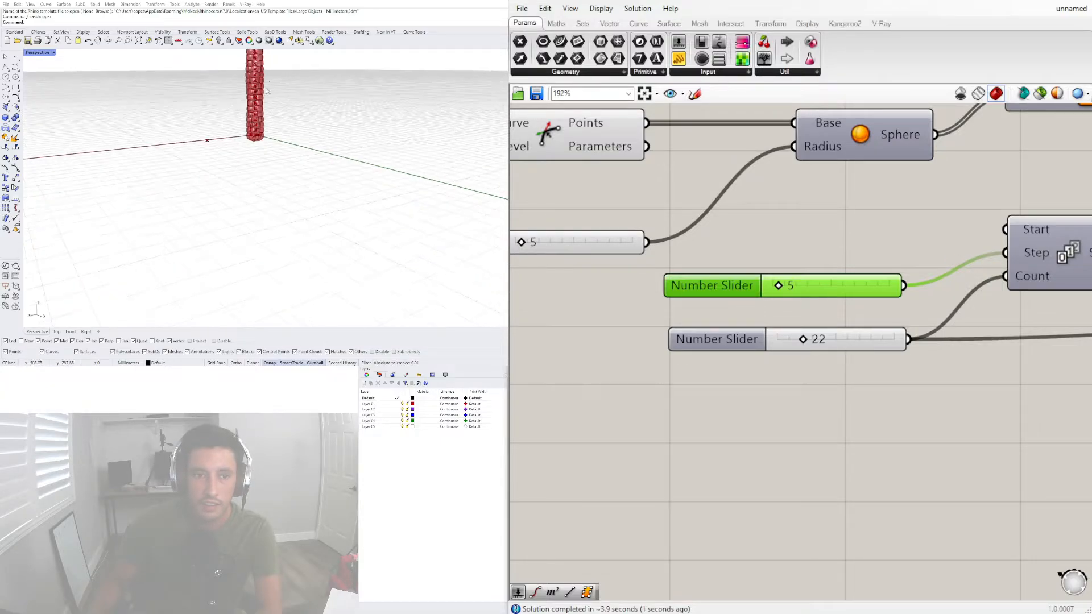
scroll(250, 108, "up", 9)
scroll(249, 107, "down", 5)
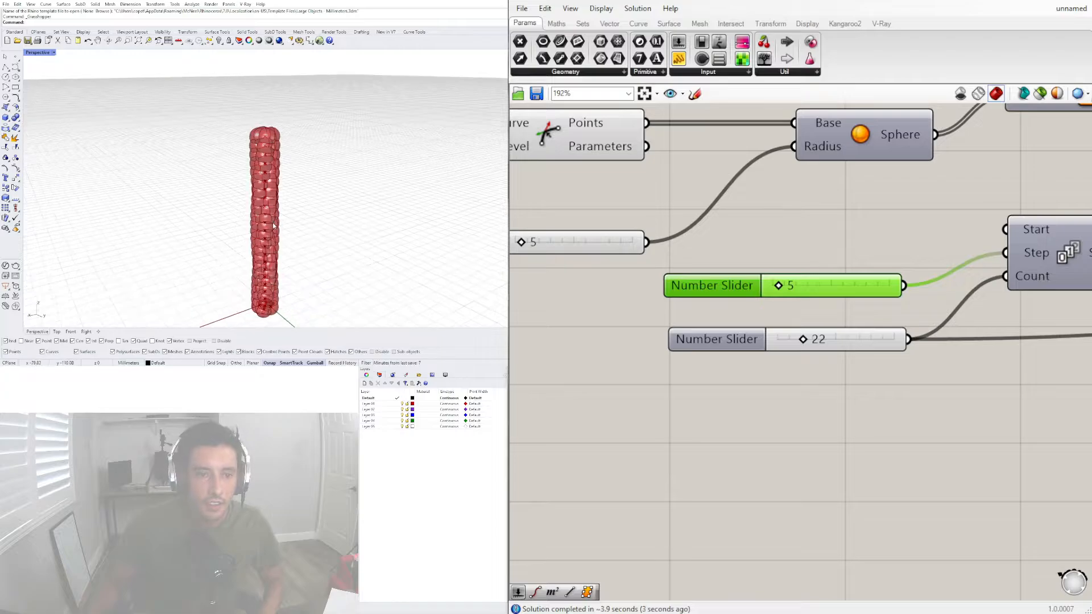
scroll(284, 169, "up", 2)
right_click_drag(285, 169, 308, 166)
scroll(871, 255, "down", 5)
Review the definition and highlight the final Solid Union and the moved centroid point in the model view.
right_click_drag(880, 277, 762, 331)
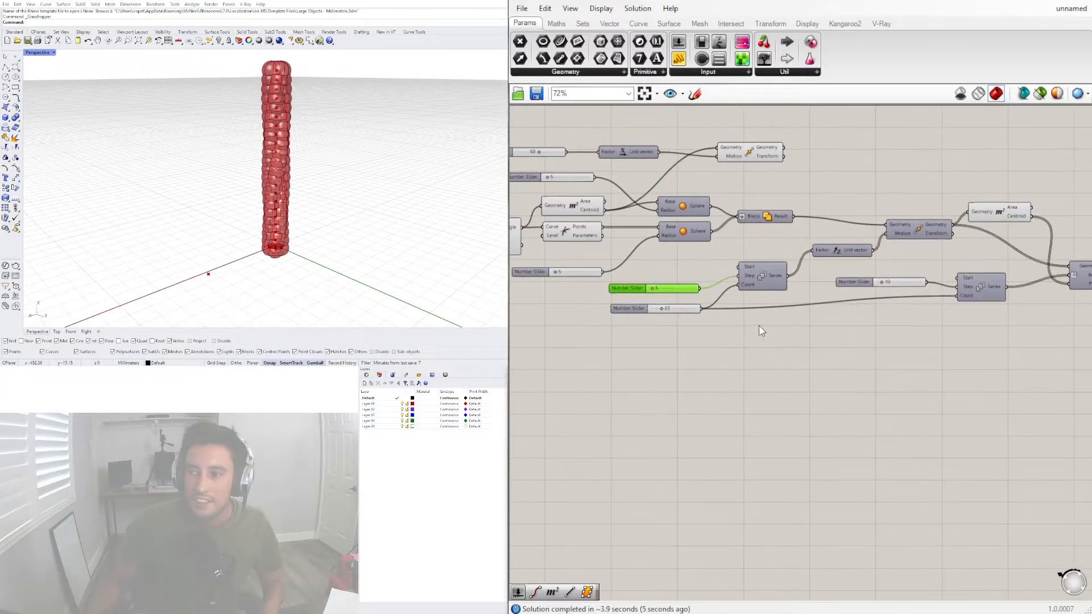
scroll(969, 291, "down", 2)
right_click_drag(969, 291, 799, 297)
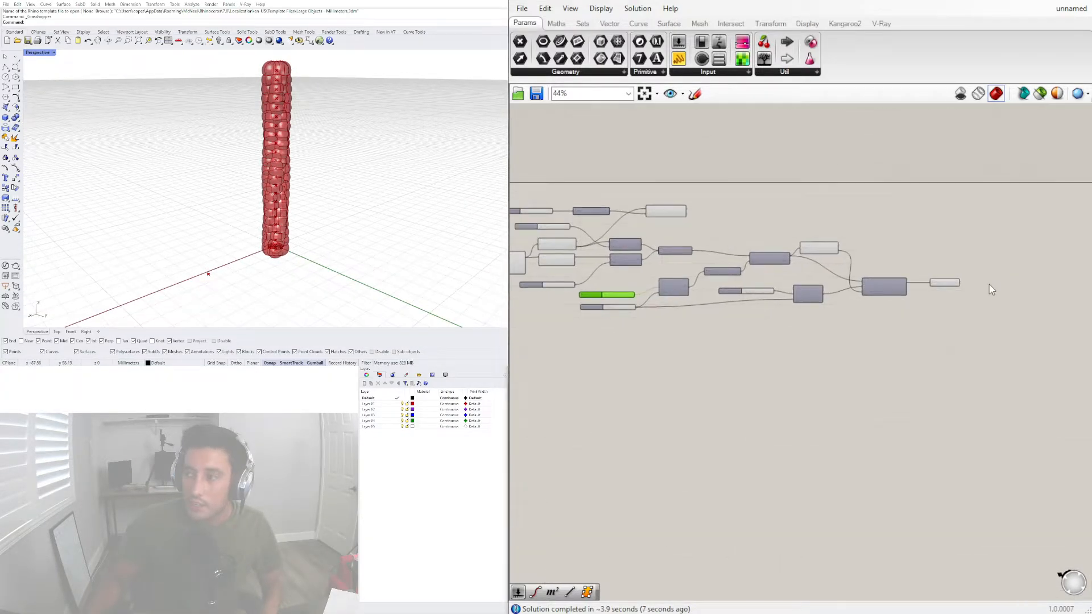
scroll(988, 284, "up", 4)
left_click(895, 284)
scroll(681, 225, "down", 2)
right_click_drag(625, 233, 787, 226)
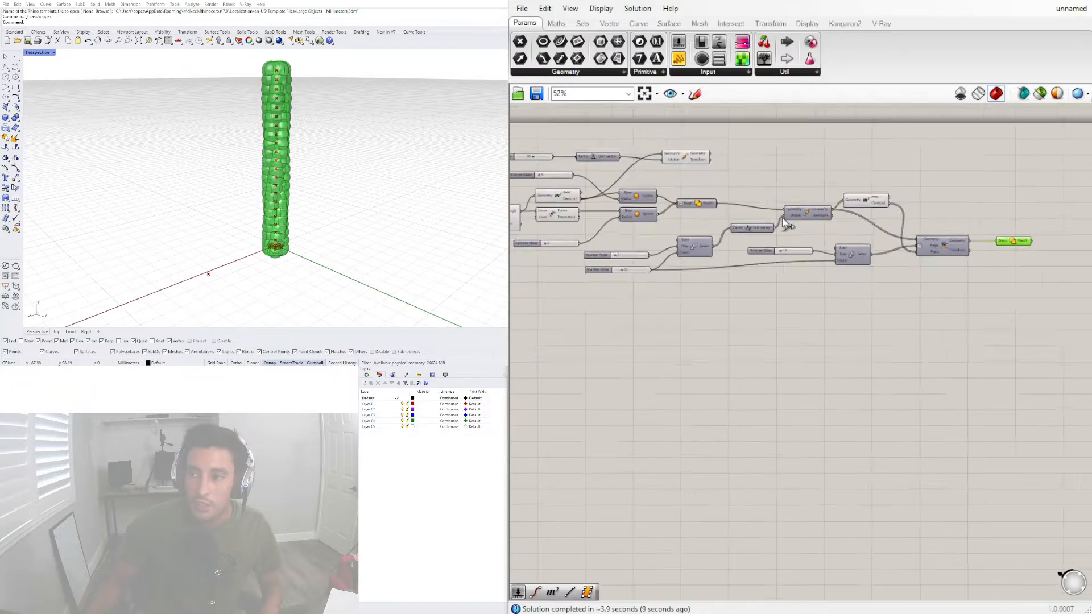
right_click_drag(683, 184, 786, 212)
scroll(786, 213, "down", 1)
scroll(785, 210, "up", 3)
left_click(793, 174)
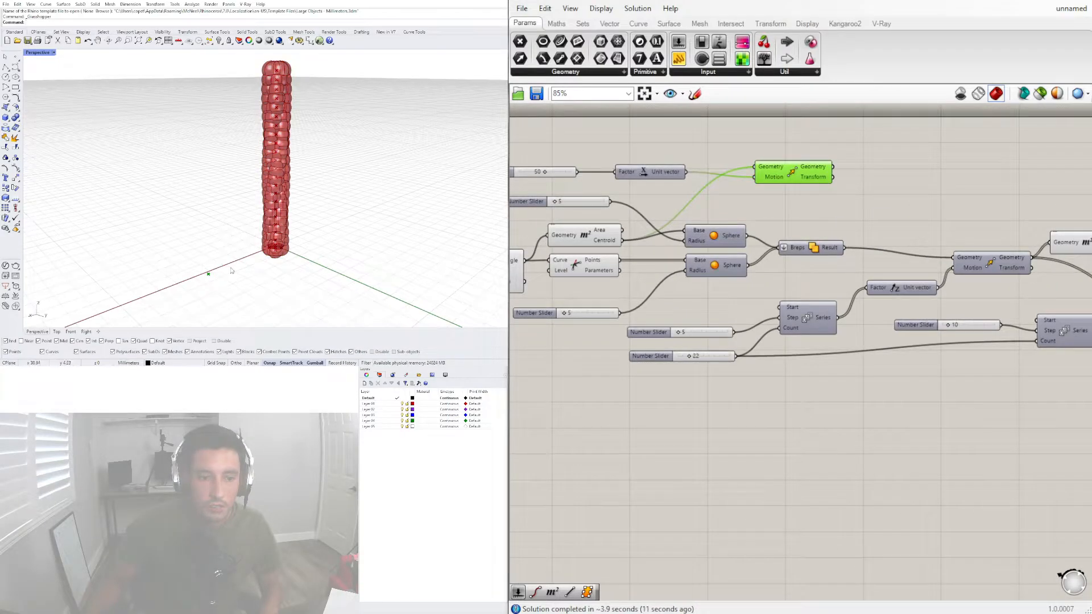
Add a Twist component and place it above the Rotate component.
scroll(904, 224, "down", 1)
right_click_drag(904, 224, 811, 207)
double_click(824, 187)
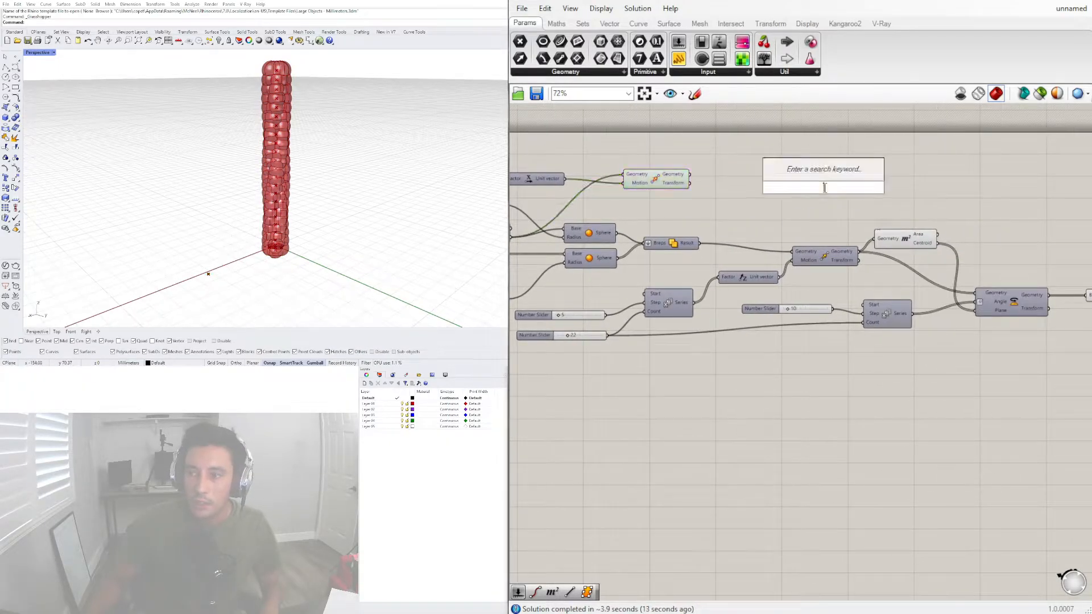
type("twist")
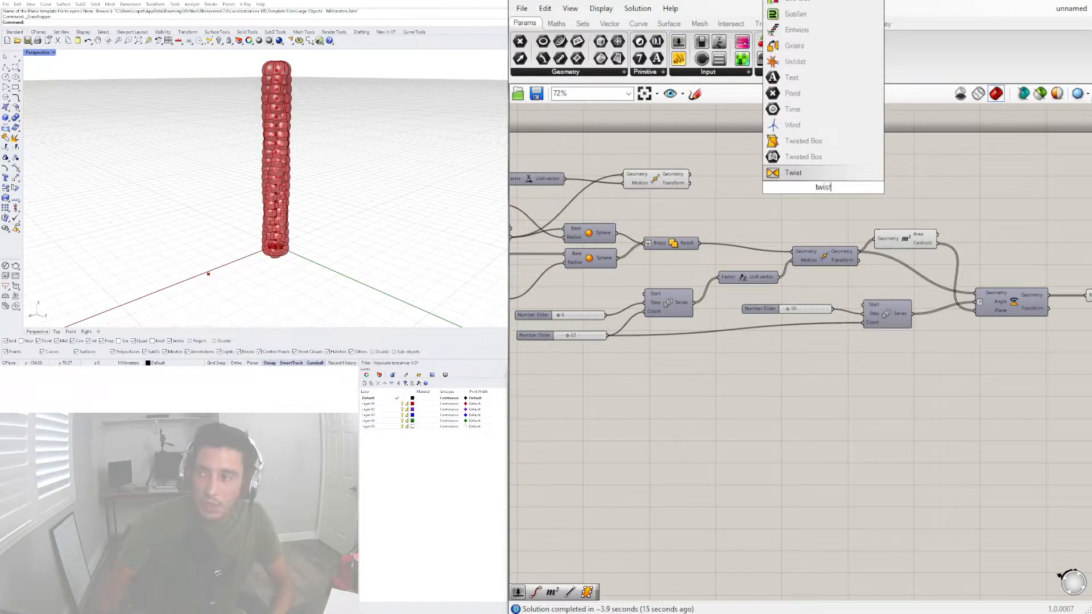
key("Return")
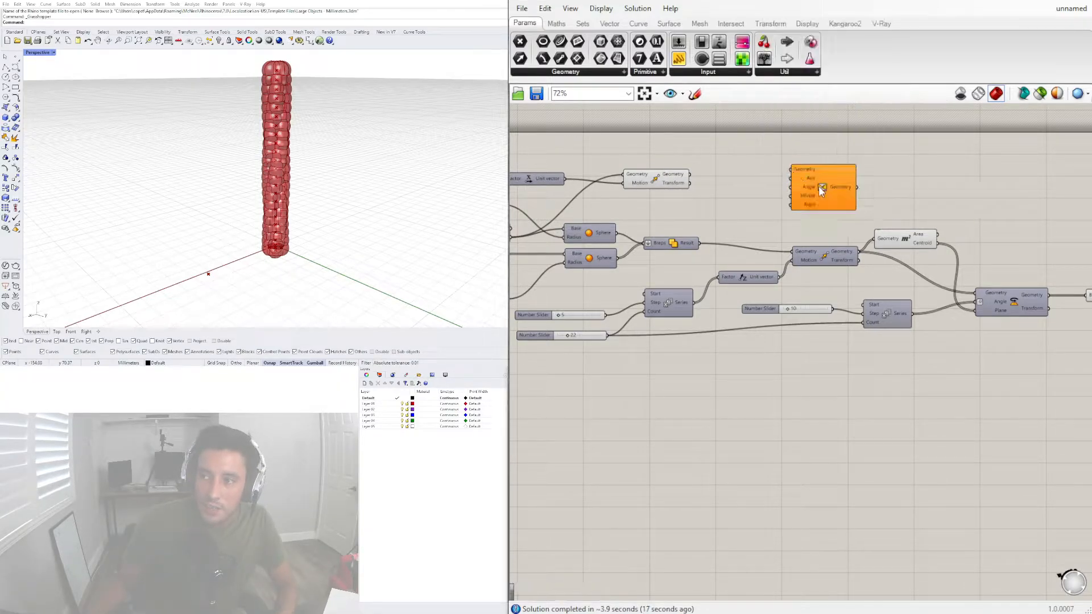
left_click_drag(819, 188, 1008, 177)
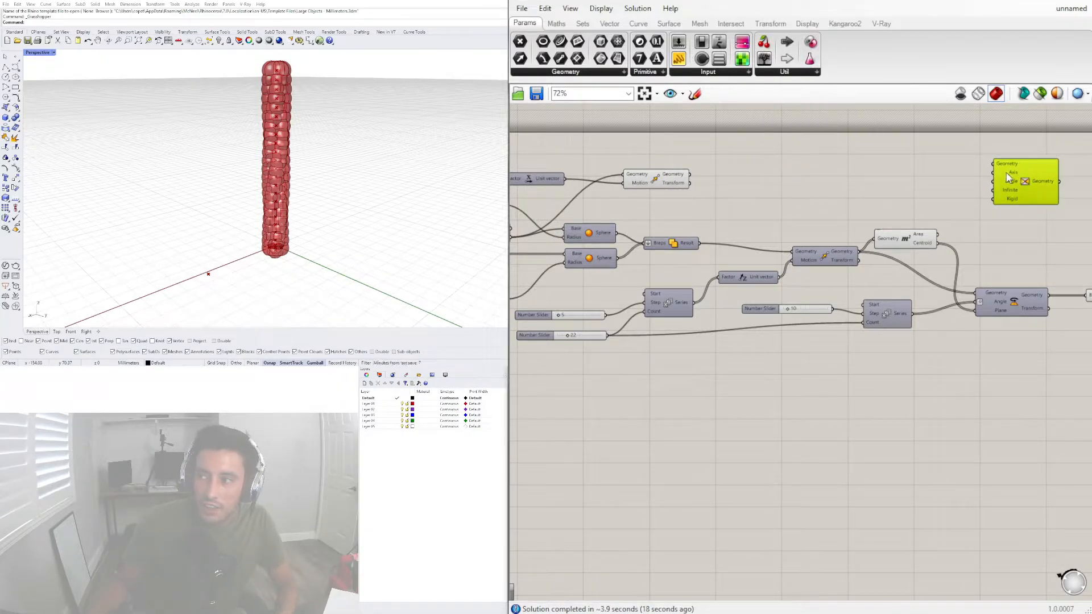
Add a second Move component directly after the one that moves the centroid.
left_click(655, 180)
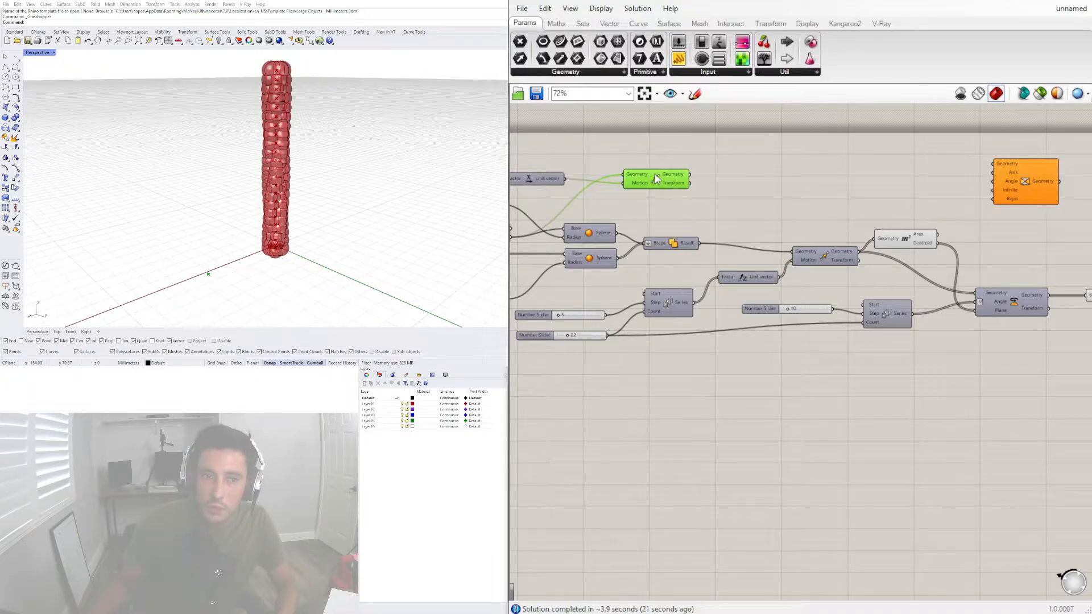
double_click(733, 178)
type("move")
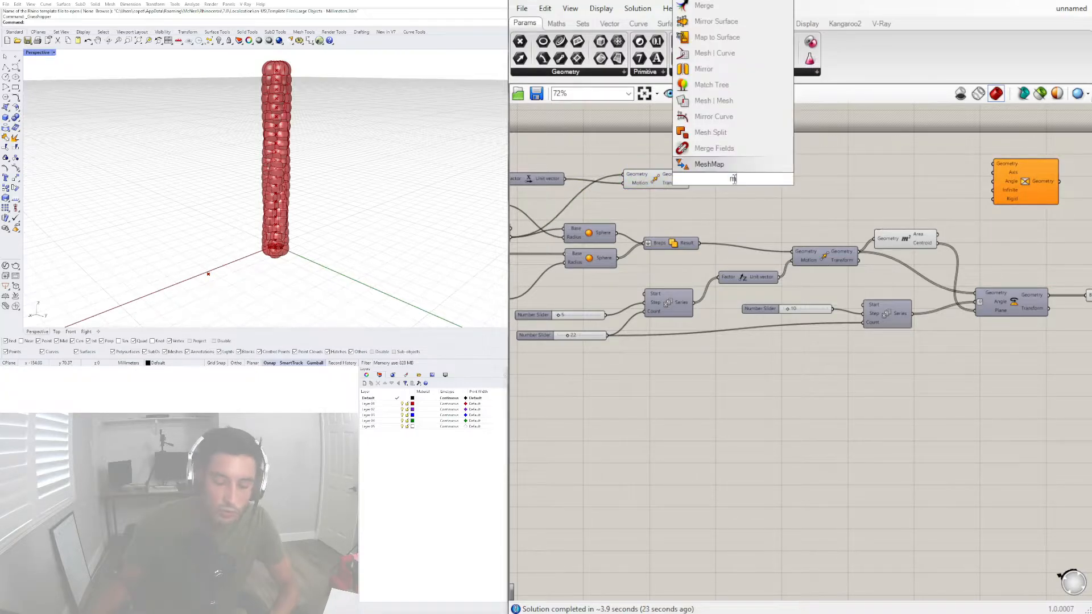
left_click(708, 134)
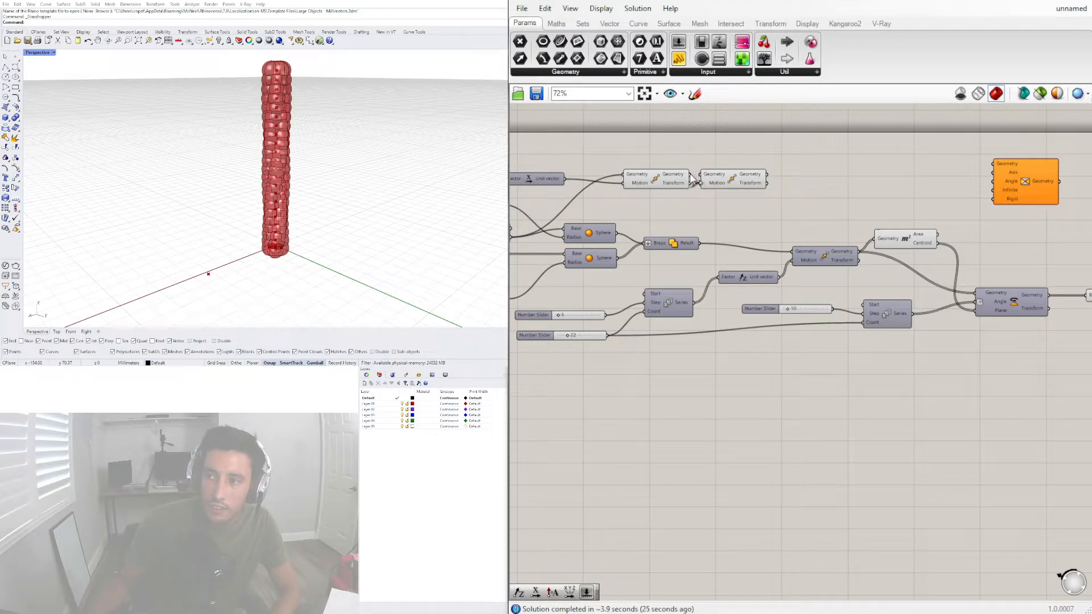
Add a Unit Z vector and wire it into the Motion input of the second Move component.
left_click_drag(705, 177, 736, 159)
double_click(670, 159)
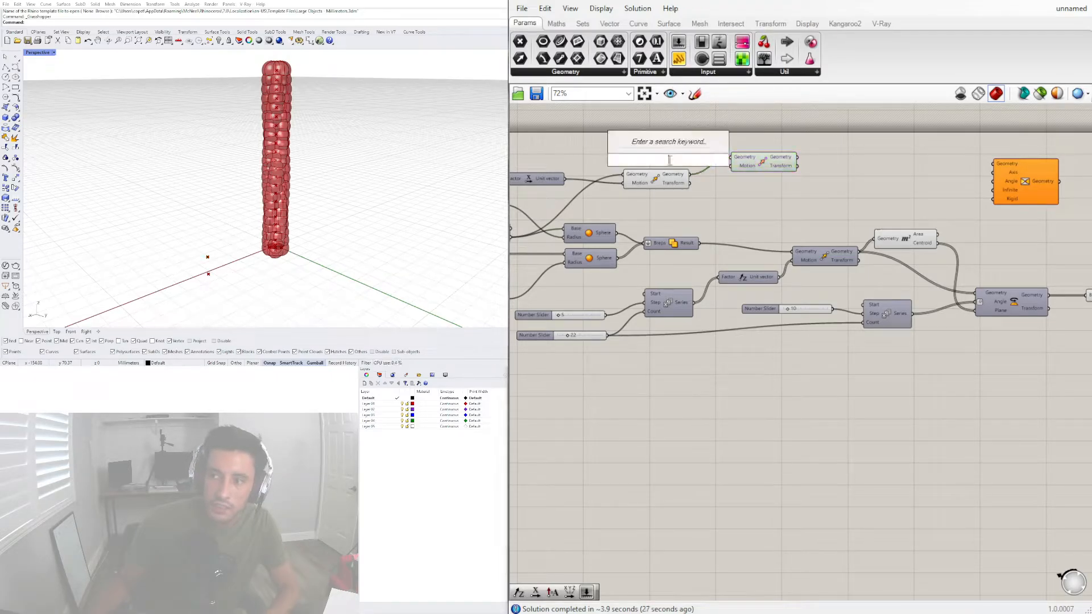
type("z")
left_click(653, 142)
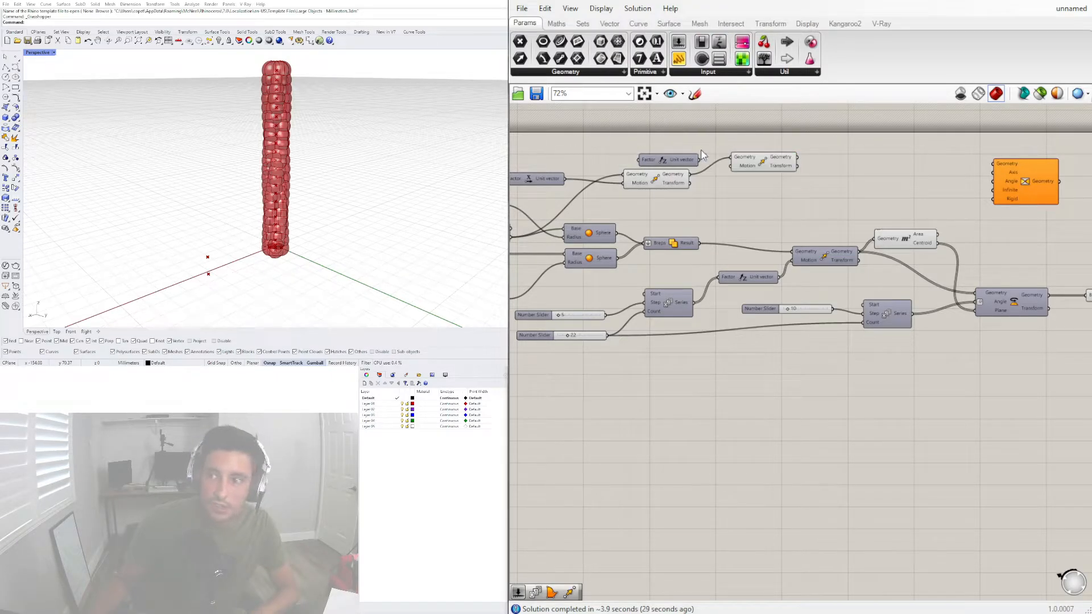
left_click_drag(702, 164, 664, 159)
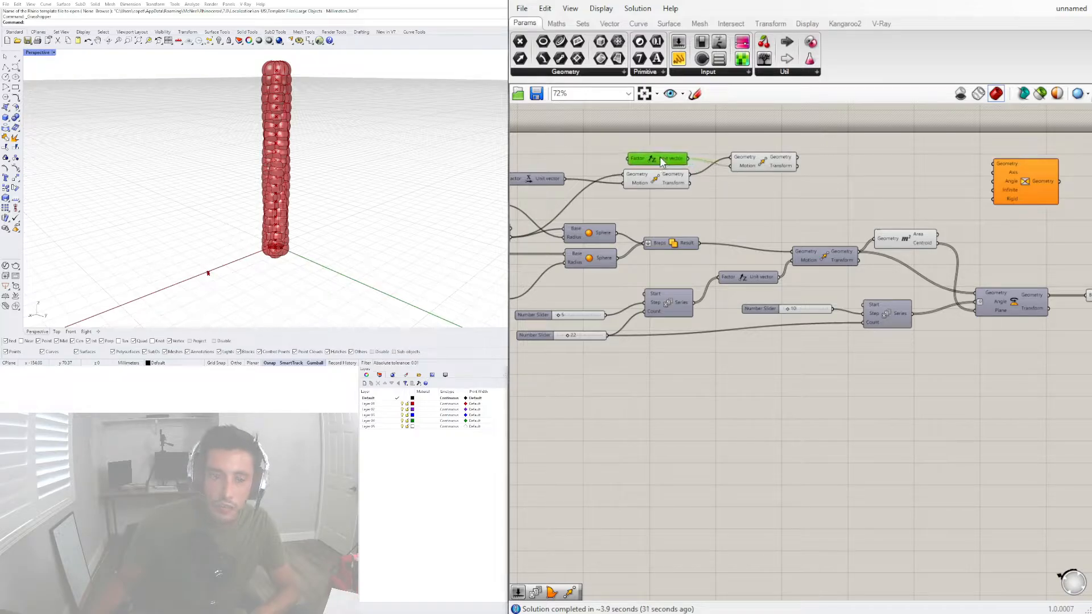
Add a Line component between the outputs of the two Move components and connect it to the Twist component's Axis input.
double_click(814, 182)
type("line")
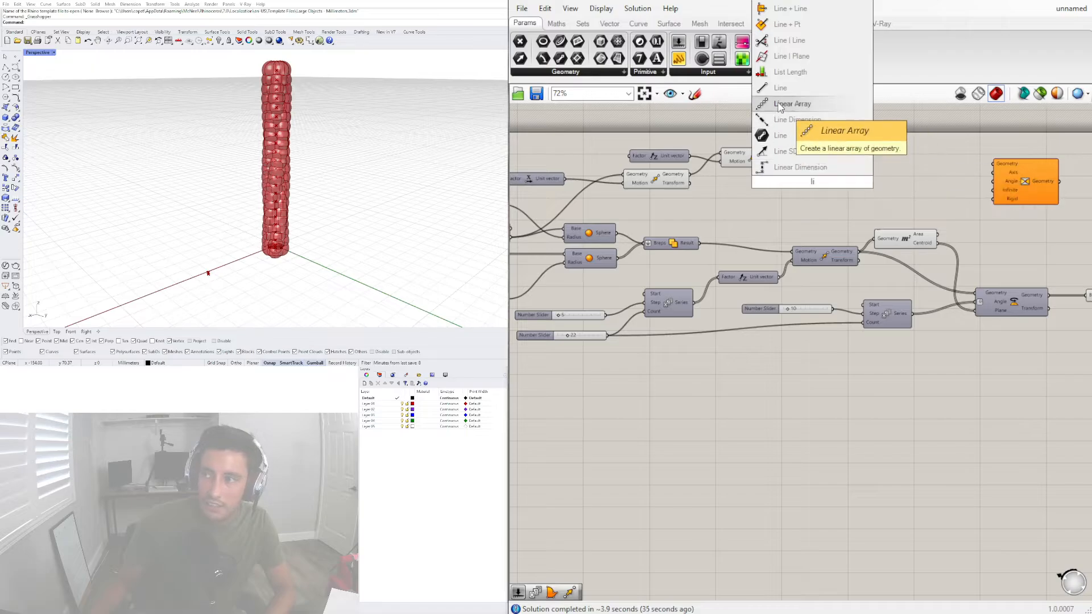
left_click(773, 134)
left_click_drag(692, 182, 786, 178)
left_click_drag(796, 181, 835, 182)
left_click_drag(789, 154, 1024, 189)
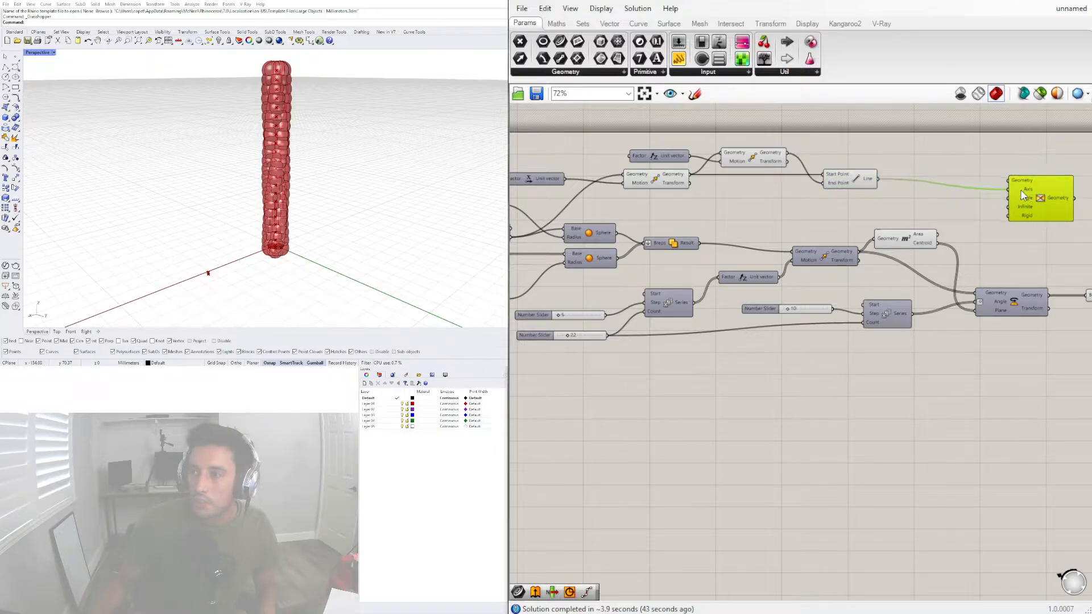
Place the Twist component after the final Solid Union and feed the union's result into its Geometry input.
right_click_drag(983, 226, 727, 238)
scroll(727, 238, "down", 1)
scroll(764, 219, "up", 2)
left_click_drag(790, 214, 1018, 316)
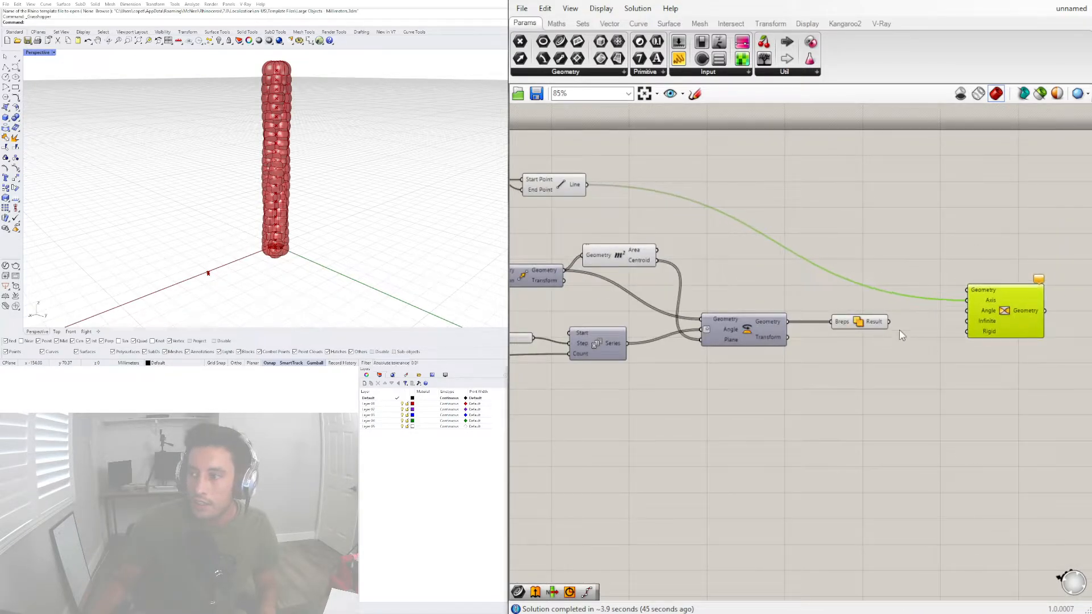
left_click_drag(893, 325, 968, 291)
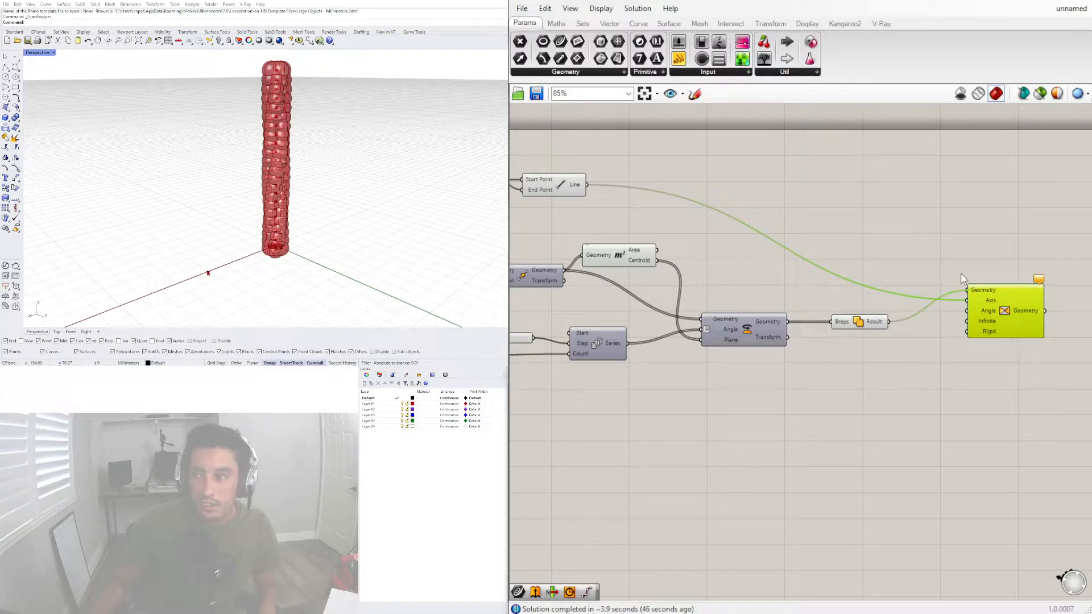
Set the Twist component's Angle input to Degrees.
right_click(979, 313)
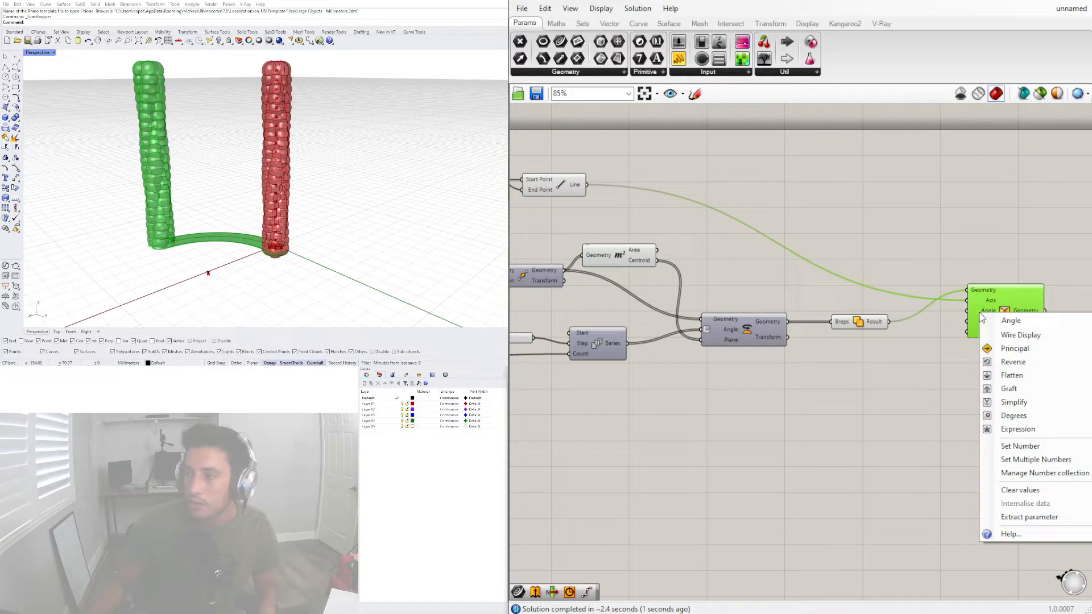
left_click(1005, 418)
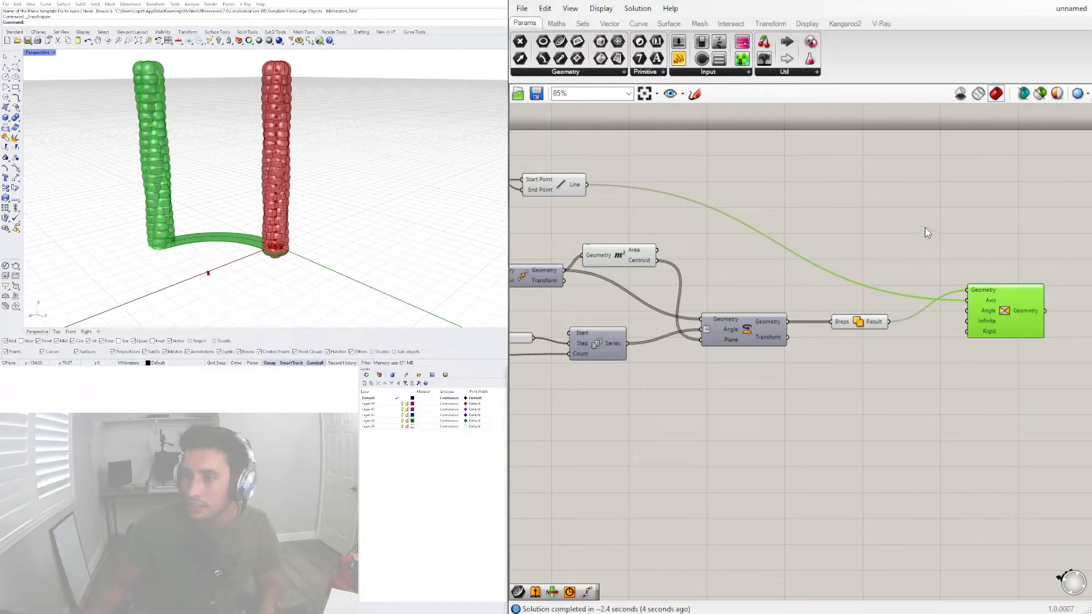
left_click(906, 295)
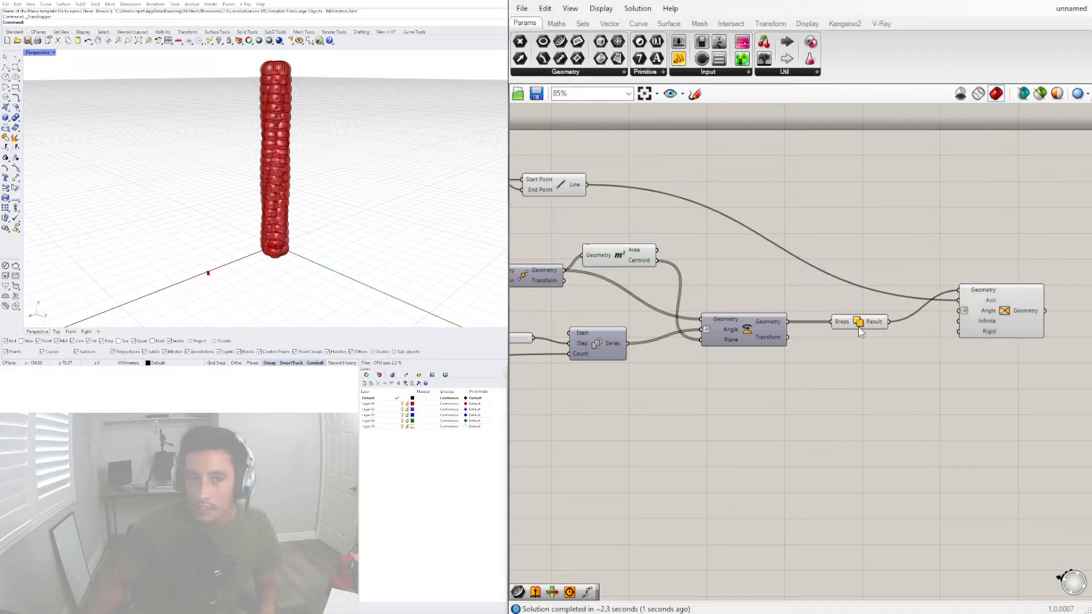
Turn off the preview of the final Solid Union component.
left_click(858, 322)
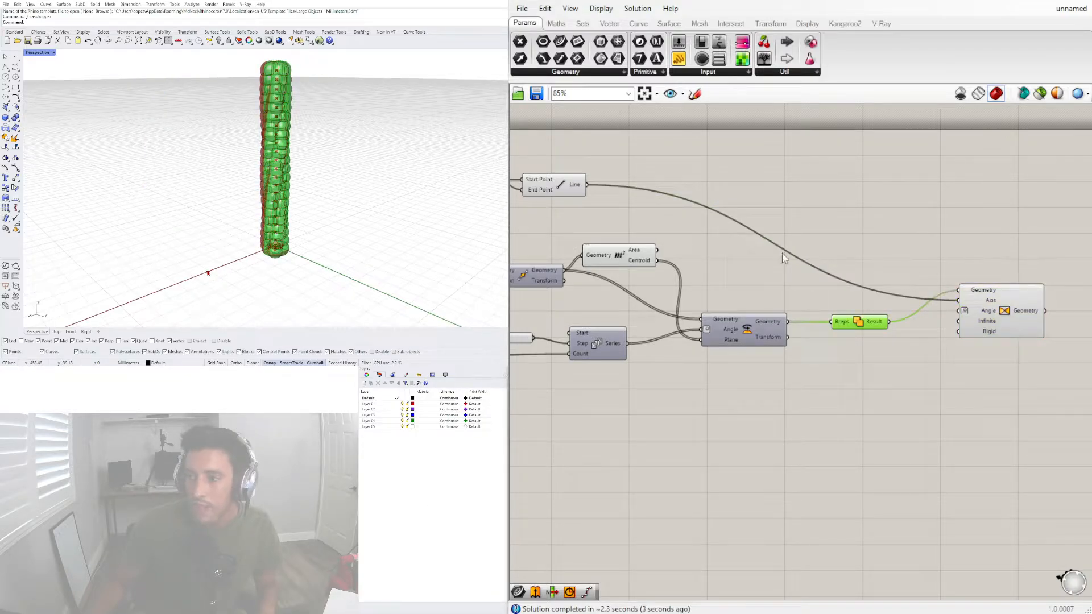
right_click_drag(718, 307, 821, 284)
right_click(974, 300)
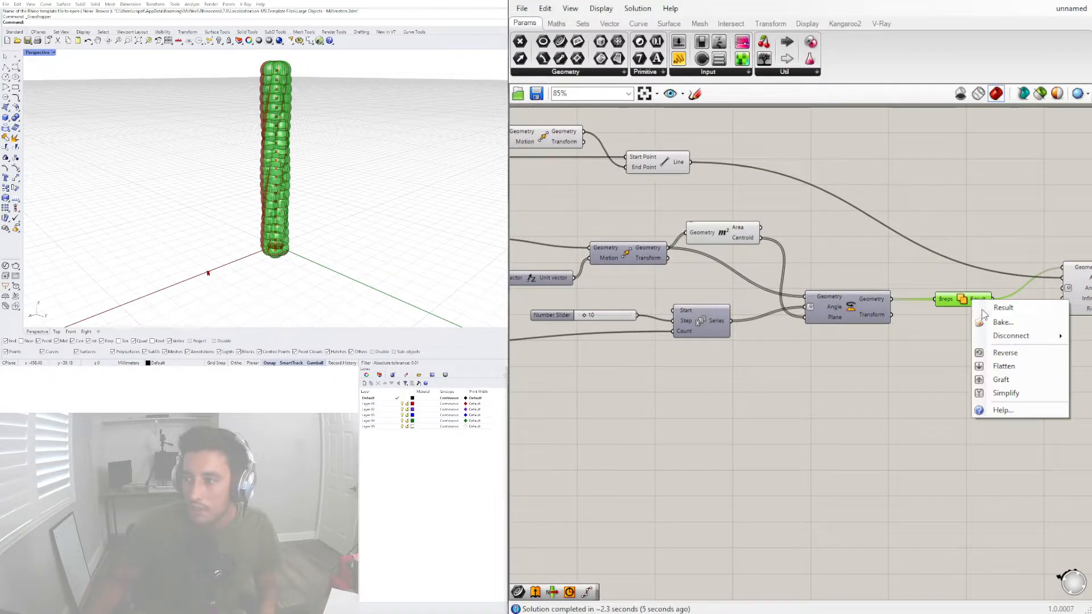
left_click(979, 352)
right_click(973, 300)
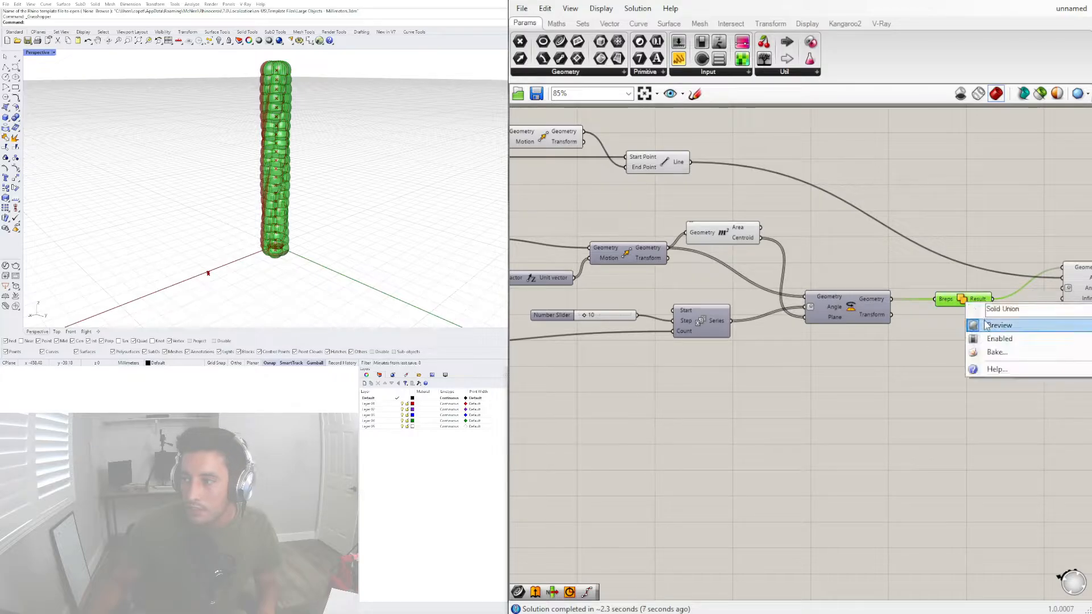
left_click(956, 366)
Add a Number Slider with value 15 below the final Solid Union and wire it to the Twist component's Angle input.
double_click(955, 364)
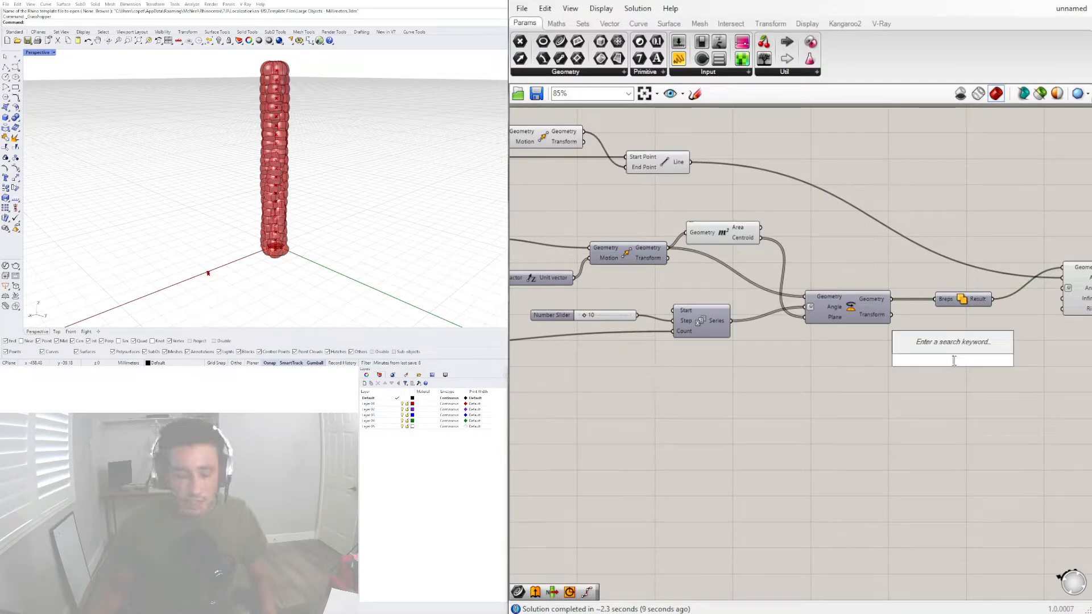
type("15")
key("Return")
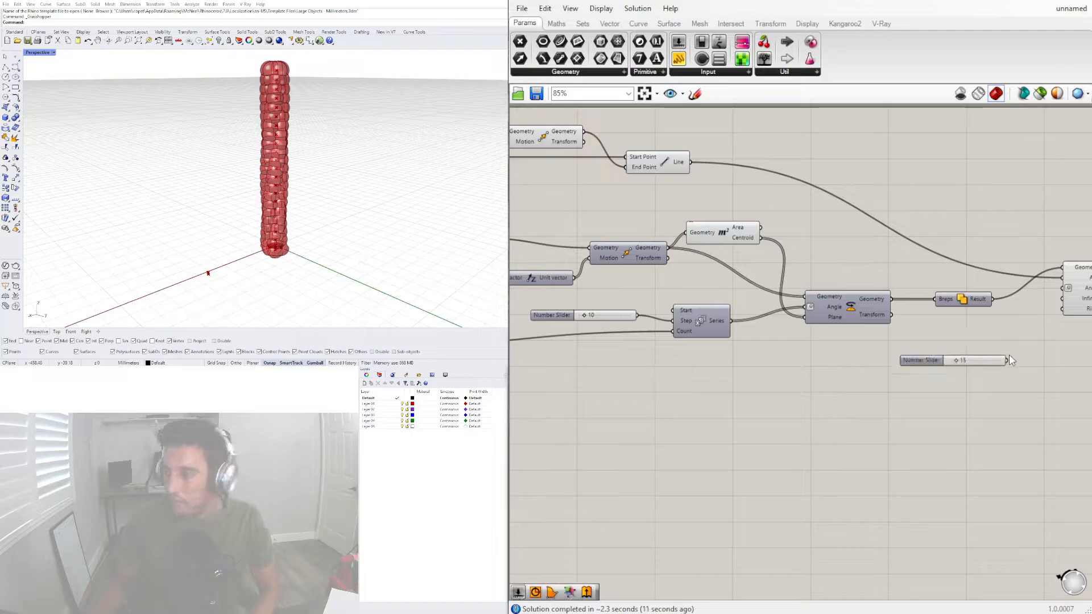
left_click_drag(1008, 360, 1059, 293)
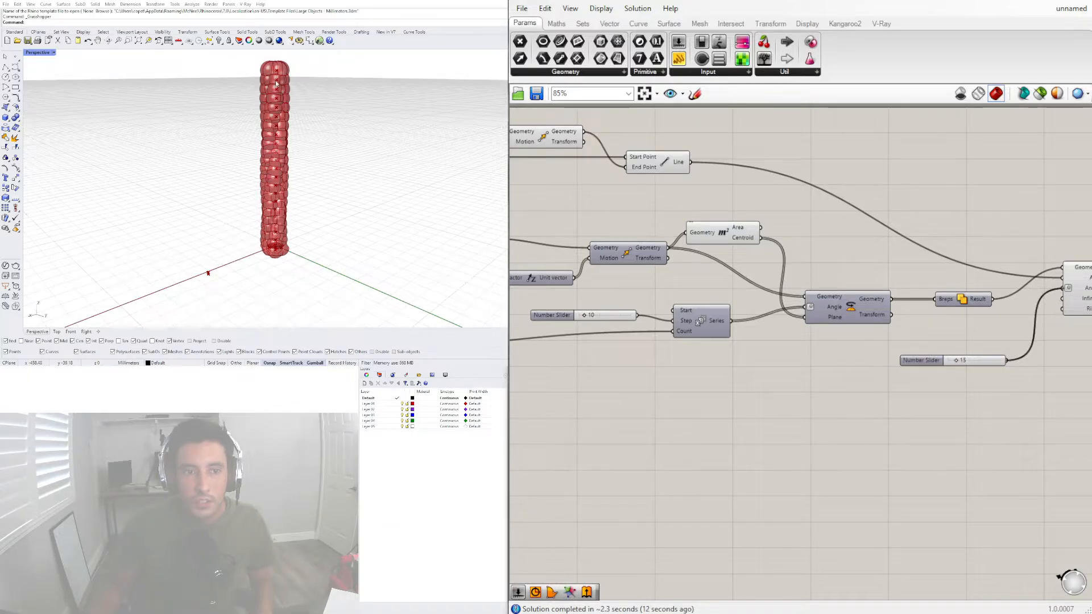
Examine the twisted tower's base and full height from several angles in the model view.
mouse_move(317, 180)
right_mouse_down()
mouse_move(324, 187)
mouse_move(308, 191)
right_mouse_up()
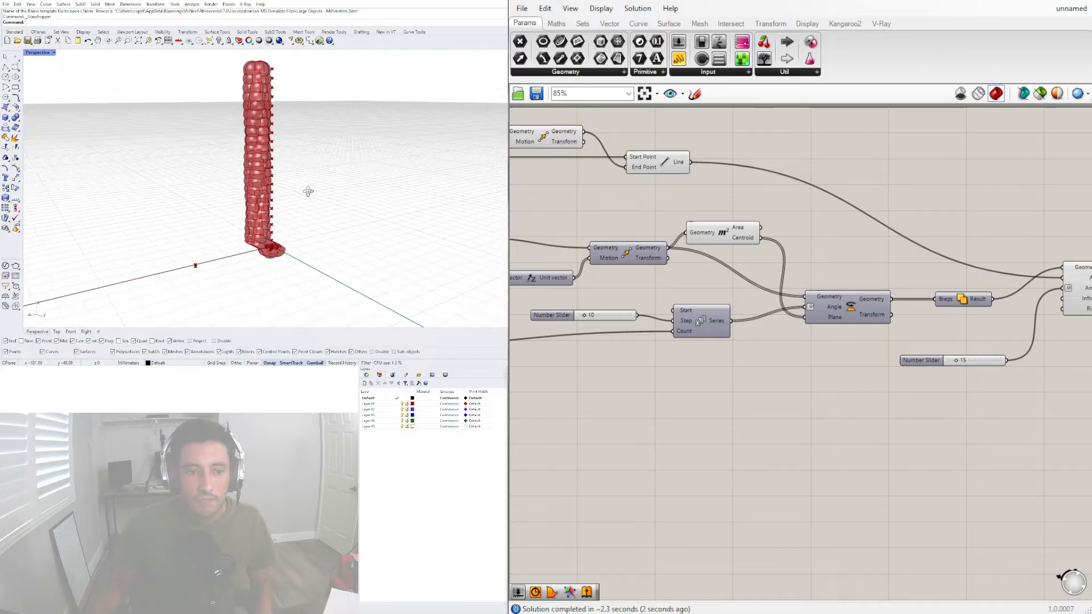
scroll(899, 347, "down", 2)
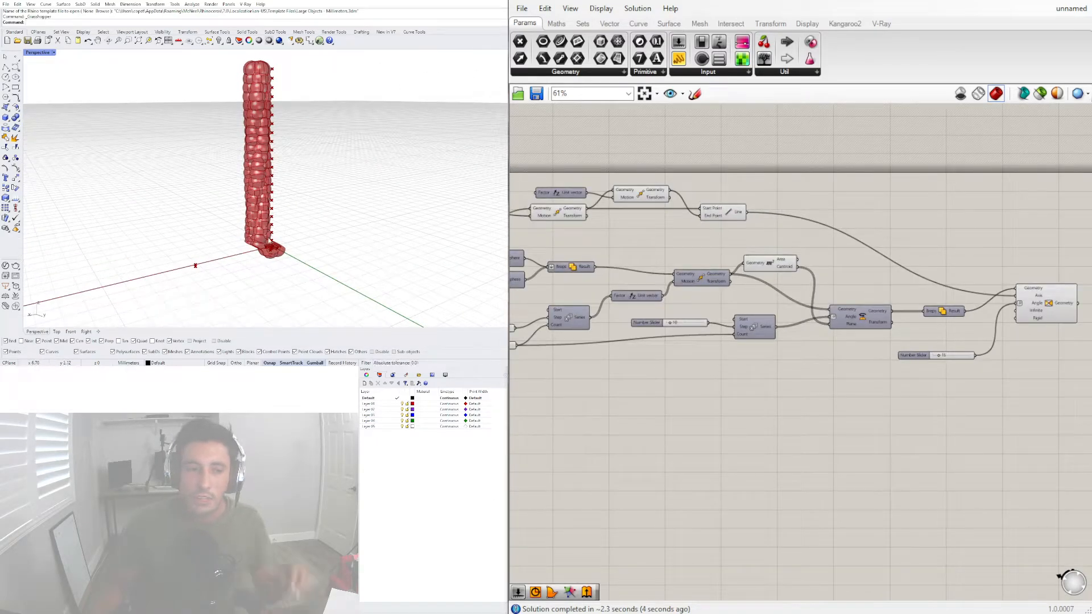
scroll(212, 254, "up", 5)
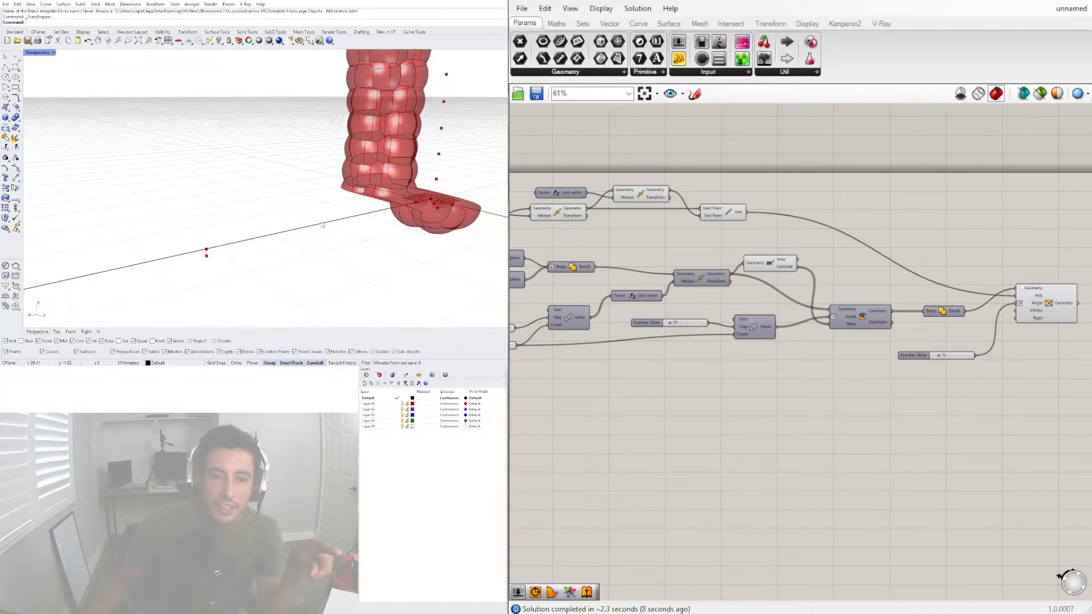
scroll(322, 224, "down", 5)
scroll(314, 227, "up", 4)
scroll(367, 142, "up", 2)
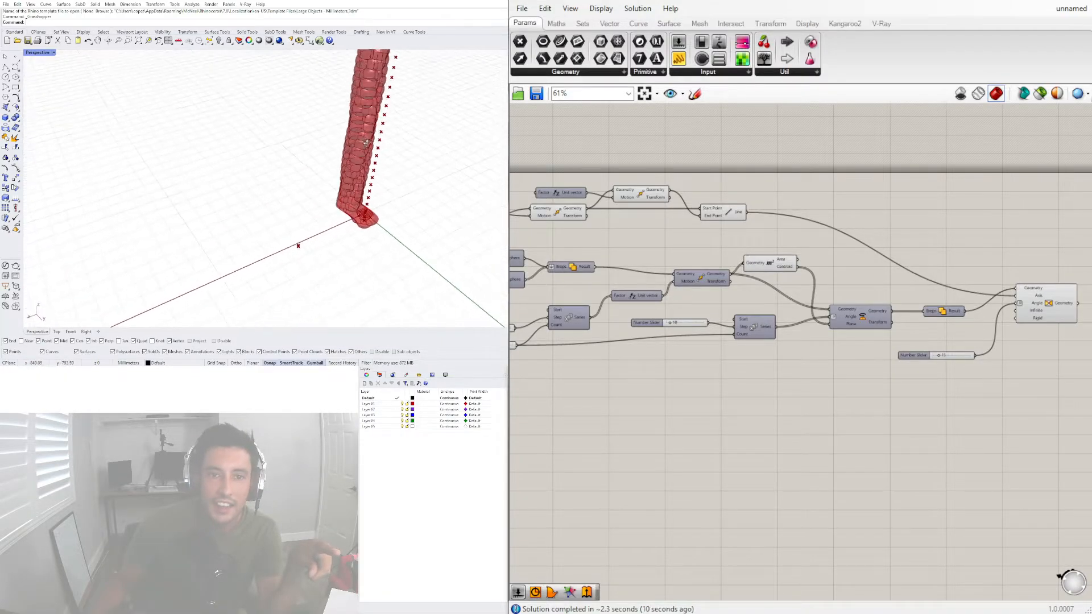
scroll(367, 139, "down", 2)
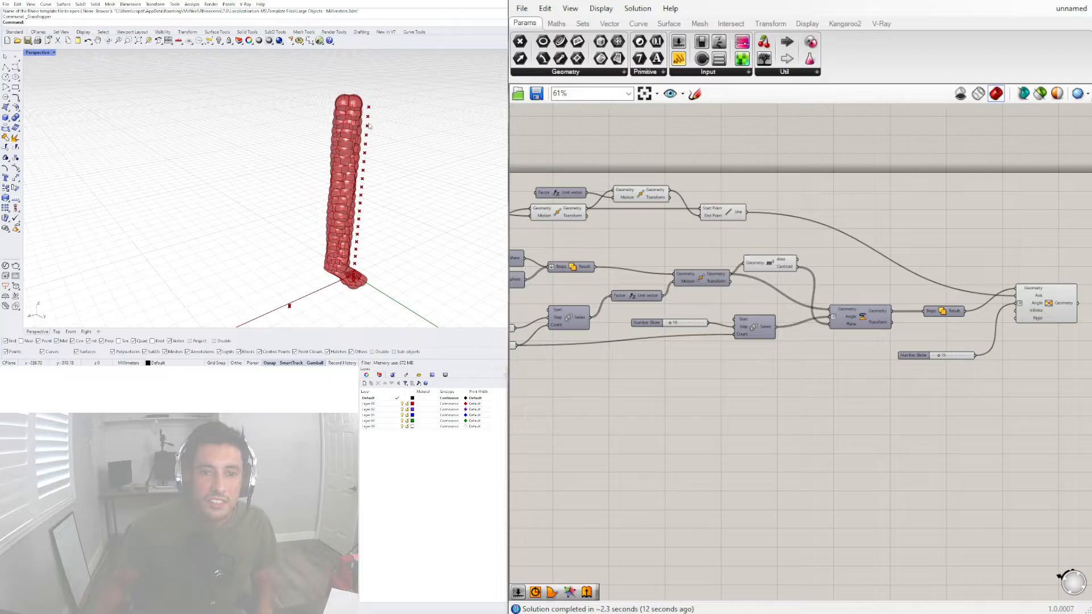
scroll(745, 258, "down", 1)
Toggle the preview of the Area component before Rotate off and on to identify the centroid points along the tower.
left_click(765, 261)
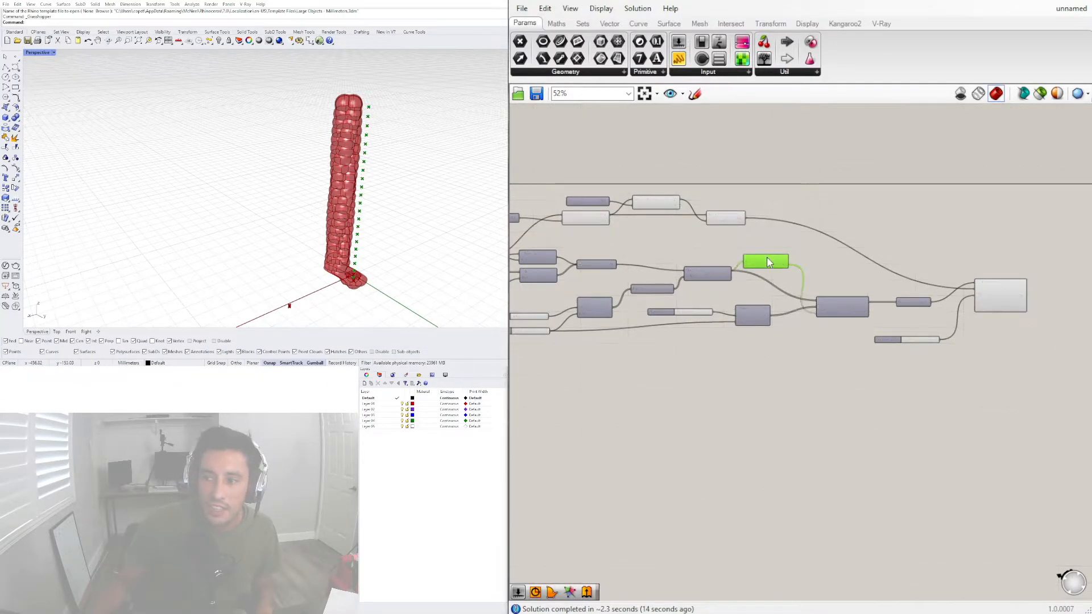
right_click(765, 262)
left_click(778, 283)
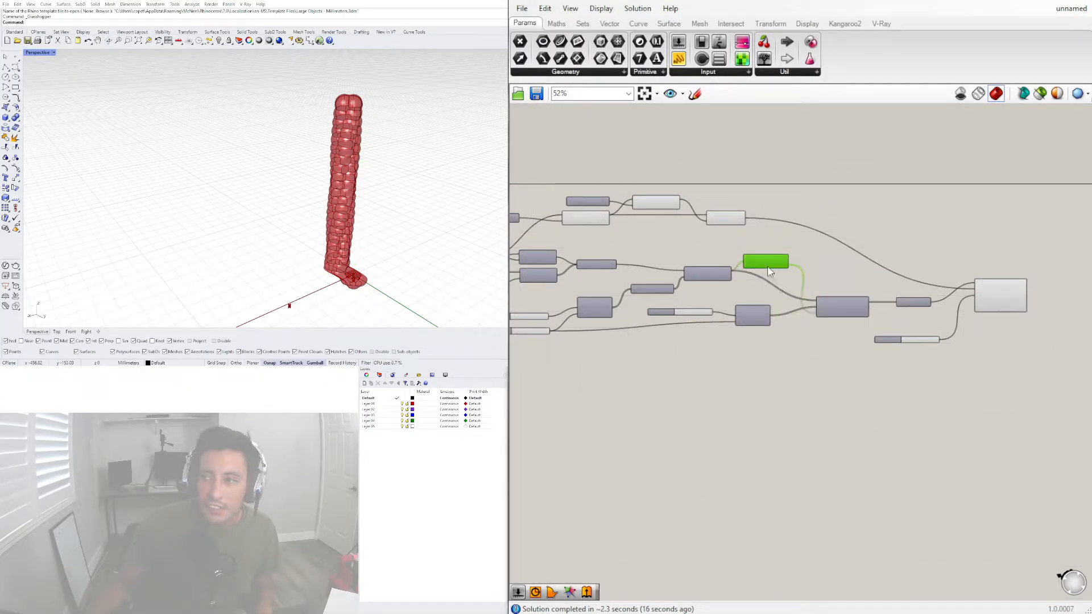
right_click(767, 262)
left_click(795, 288)
scroll(858, 354, "up", 4)
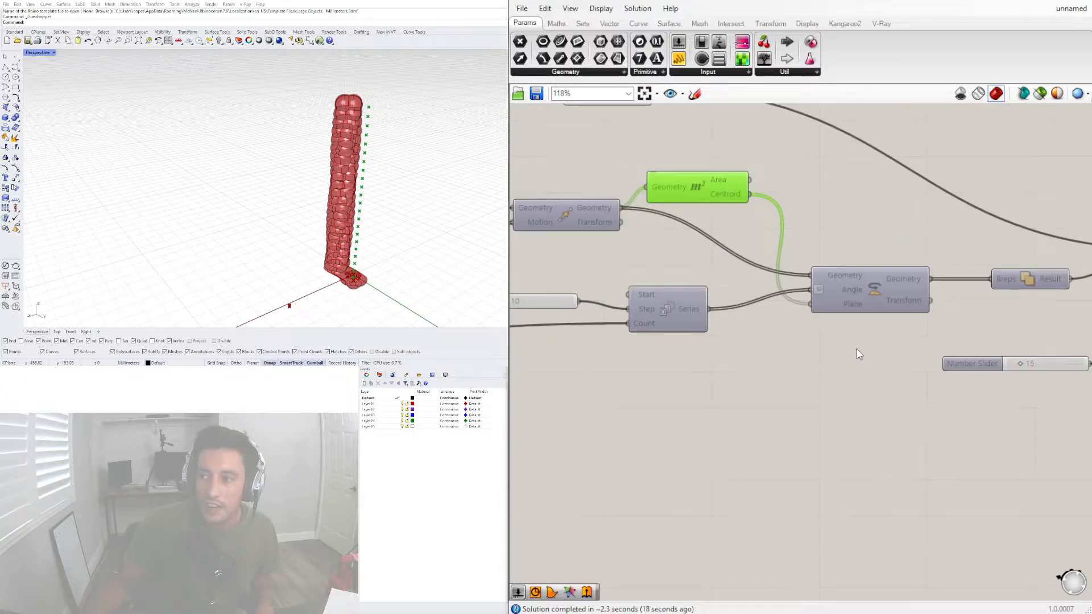
left_click(822, 352)
Delete the Line, the second Move and the Unit Z vector that formed the twist axis.
scroll(976, 330, "down", 3)
scroll(862, 352, "up", 2)
scroll(859, 251, "down", 2)
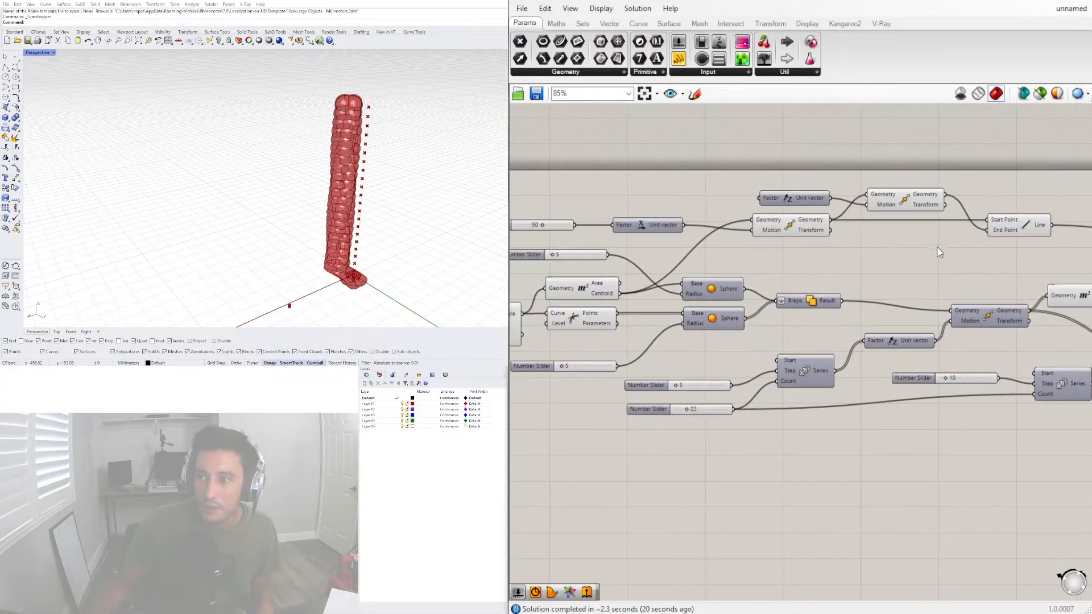
left_click_drag(930, 237, 793, 194)
key("Delete")
left_click_drag(718, 182, 777, 210)
key("Delete")
Place the remaining Move component above the Rotate component, near the stacked tower's Area component.
right_click_drag(772, 235, 693, 238)
left_click_drag(663, 223, 827, 212)
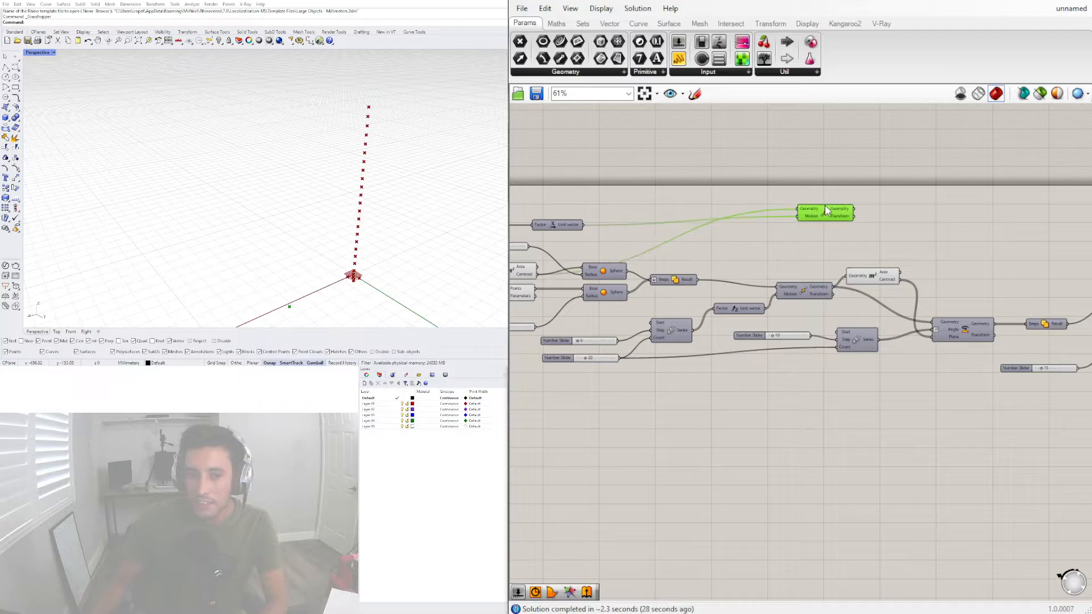
right_click_drag(828, 212, 697, 174)
left_click_drag(695, 173, 652, 183)
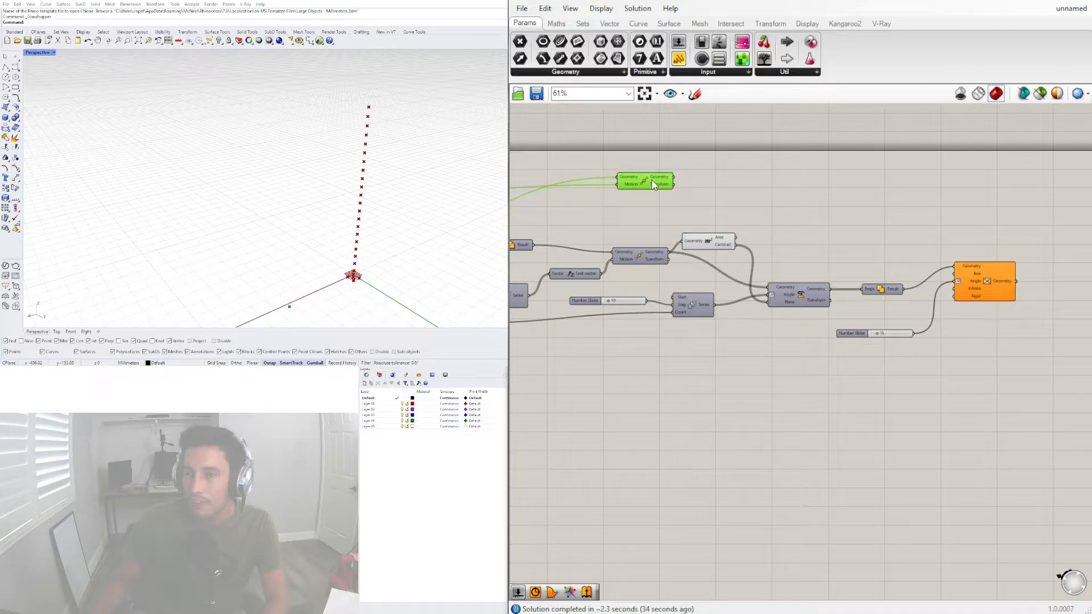
right_click_drag(654, 186, 809, 206)
left_click_drag(809, 207, 995, 230)
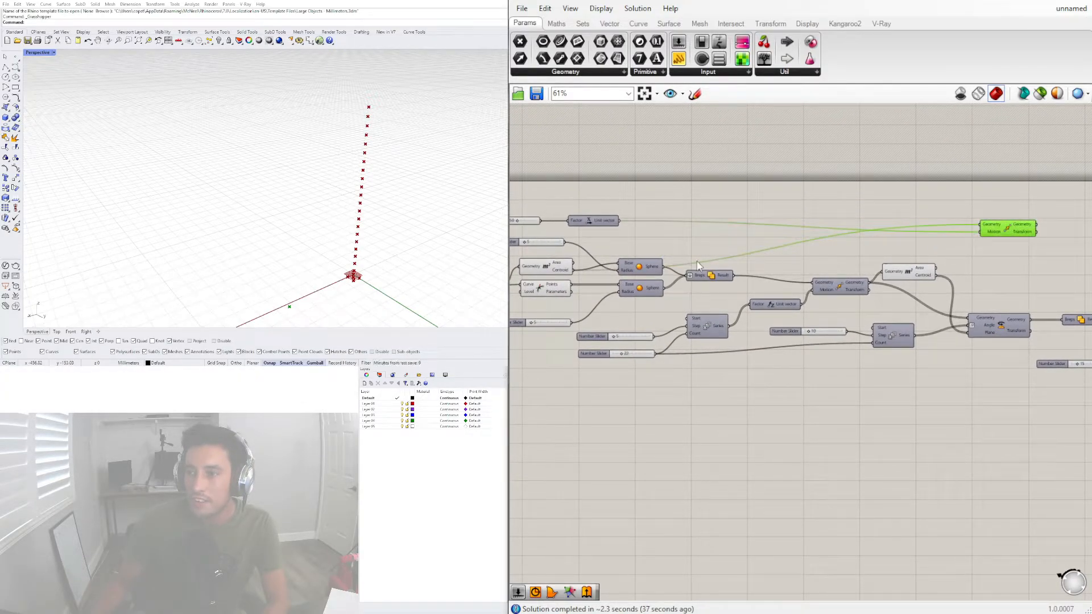
Wire the stacked tower's Centroid output into the Move component's Geometry input and highlight the moved points.
left_click(547, 268)
left_click_drag(936, 276, 979, 232)
right_click_drag(985, 273, 856, 283)
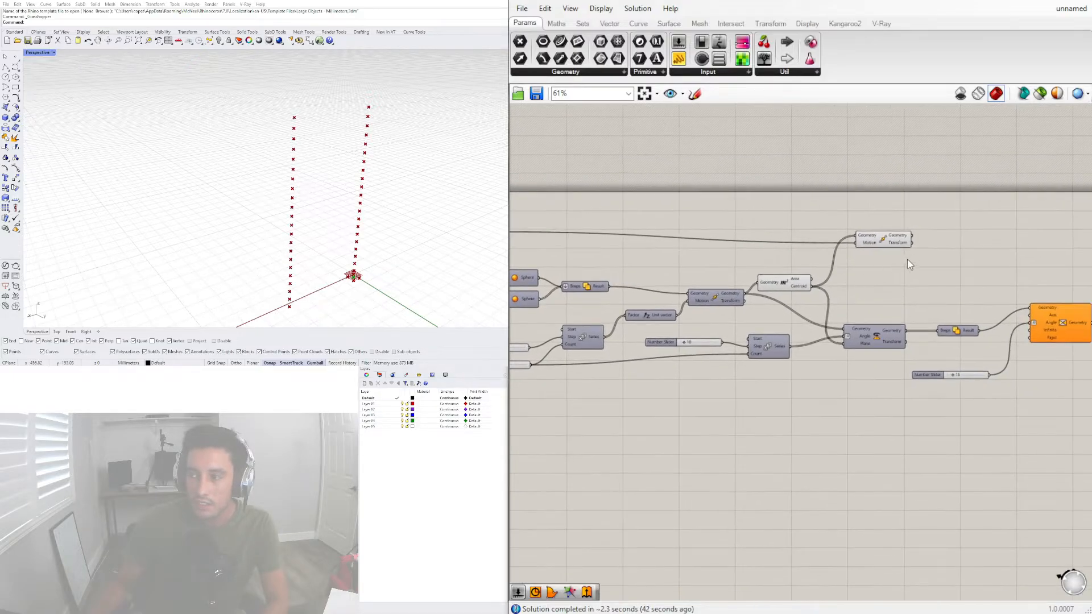
left_click(903, 240)
Add a PolyLine component and connect the moved centroid points to its Vertices input.
right_click_drag(976, 287, 892, 264)
double_click(870, 222)
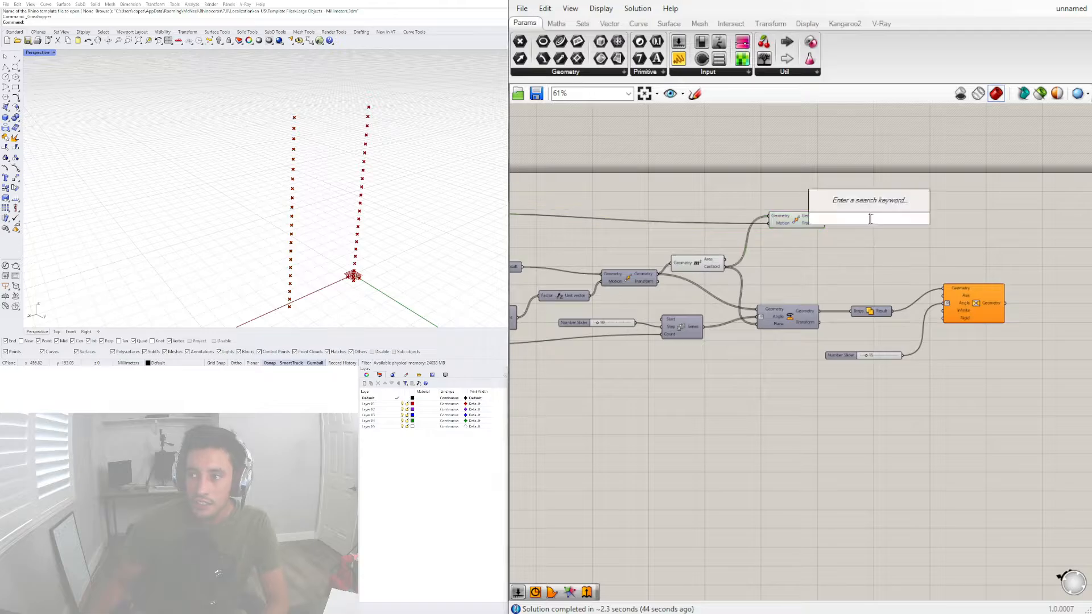
type("polyline")
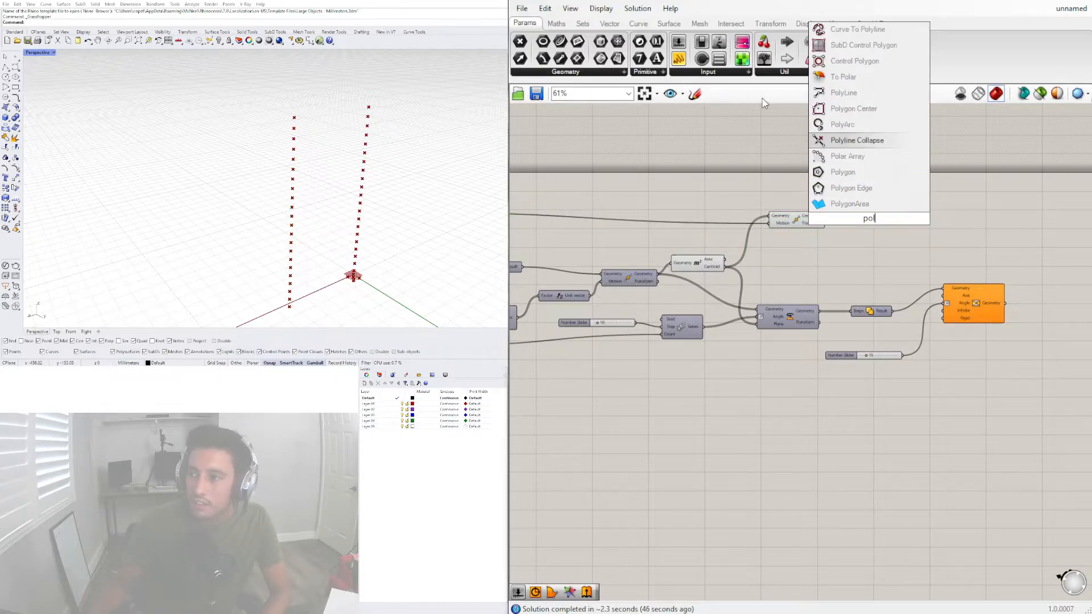
key("Return")
scroll(819, 224, "up", 2)
left_click_drag(828, 206, 861, 211)
left_click(897, 218)
Connect the PolyLine output to the Twist component's Axis input.
right_click_drag(986, 266, 762, 259)
left_click_drag(731, 211, 831, 336)
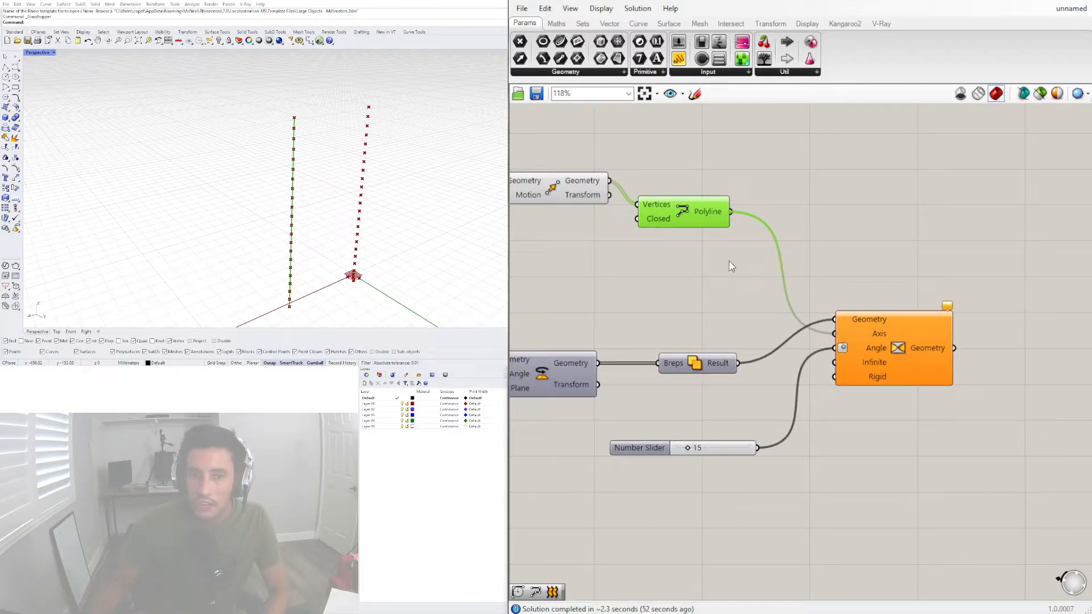
right_click_drag(515, 274, 623, 267)
left_click(648, 268)
Turn off the preview of the Area, Move and PolyLine components and highlight the Twist result in the model view.
scroll(652, 272, "down", 2)
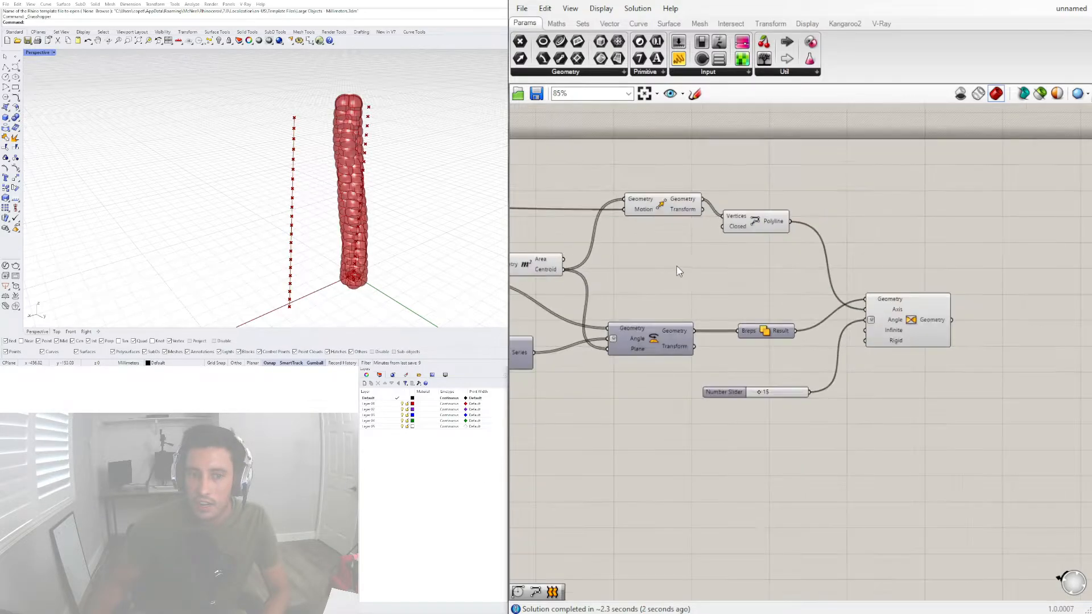
scroll(838, 275, "down", 4)
left_click_drag(842, 244, 739, 177)
key("space")
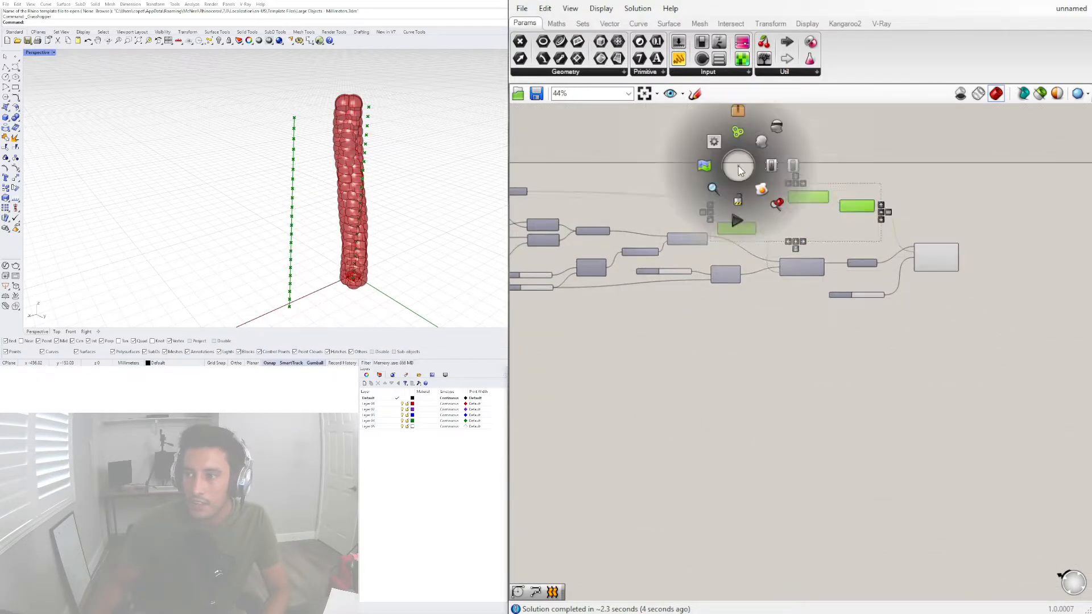
left_click(925, 261)
scroll(847, 312, "up", 10)
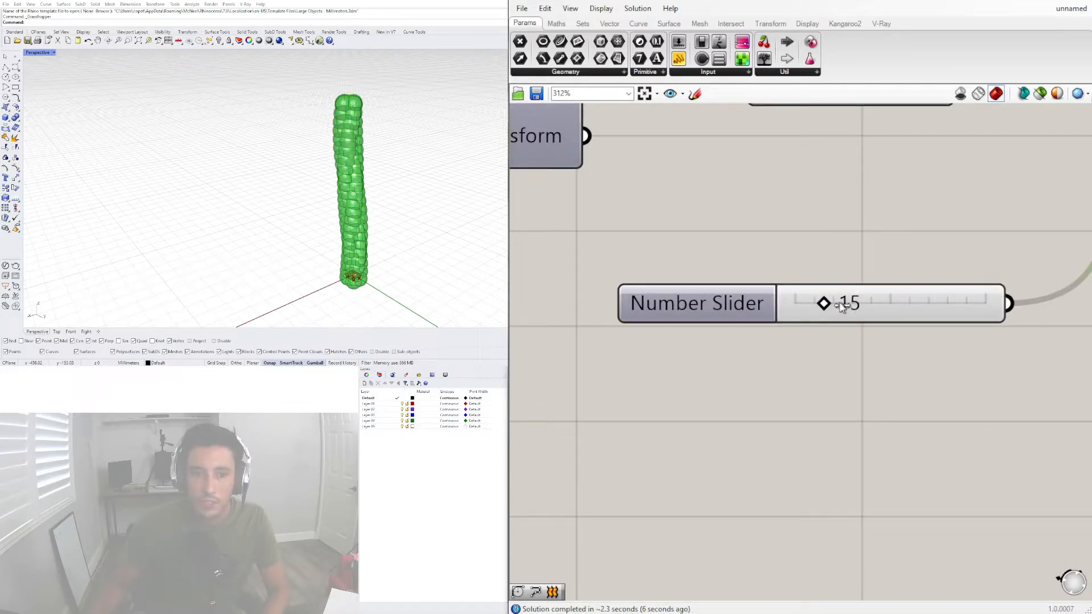
Set the number slider driving the Twist angle to 32.
left_click_drag(841, 302, 845, 306)
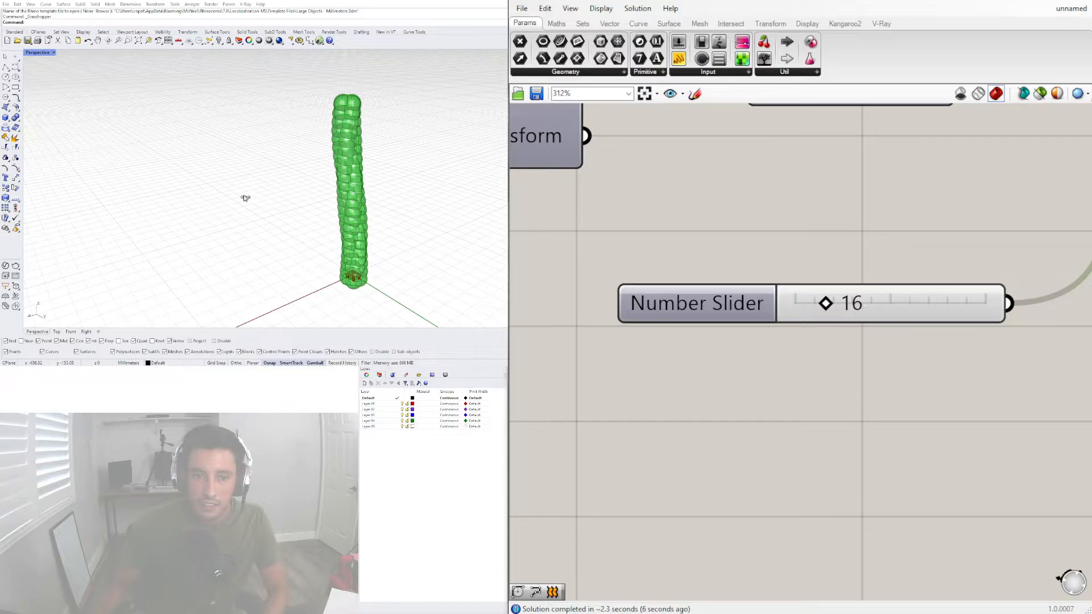
left_click_drag(825, 303, 846, 303)
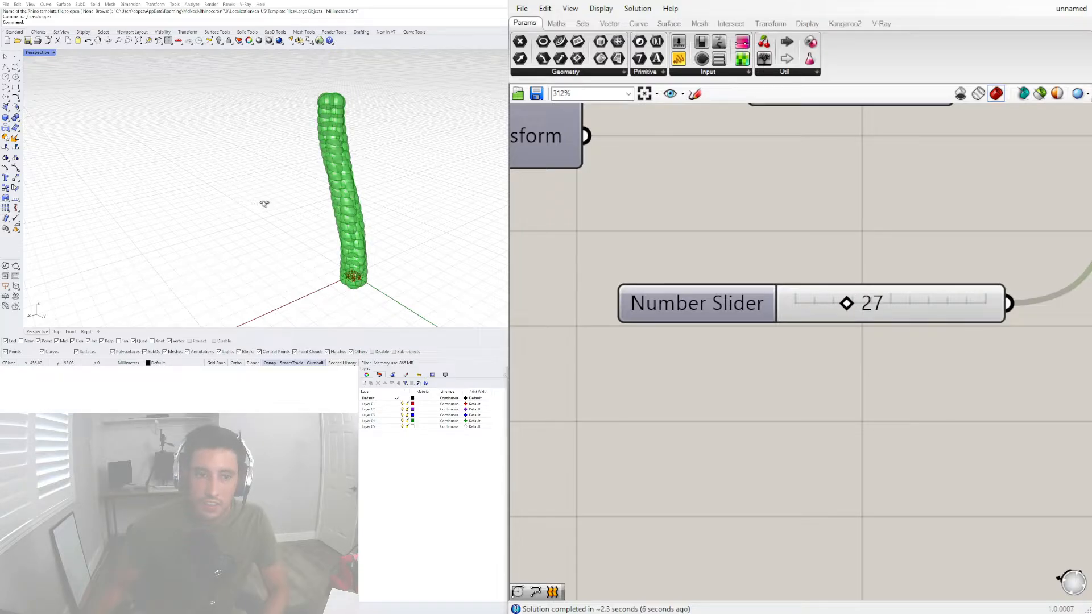
left_click_drag(847, 303, 856, 303)
scroll(334, 150, "down", 5)
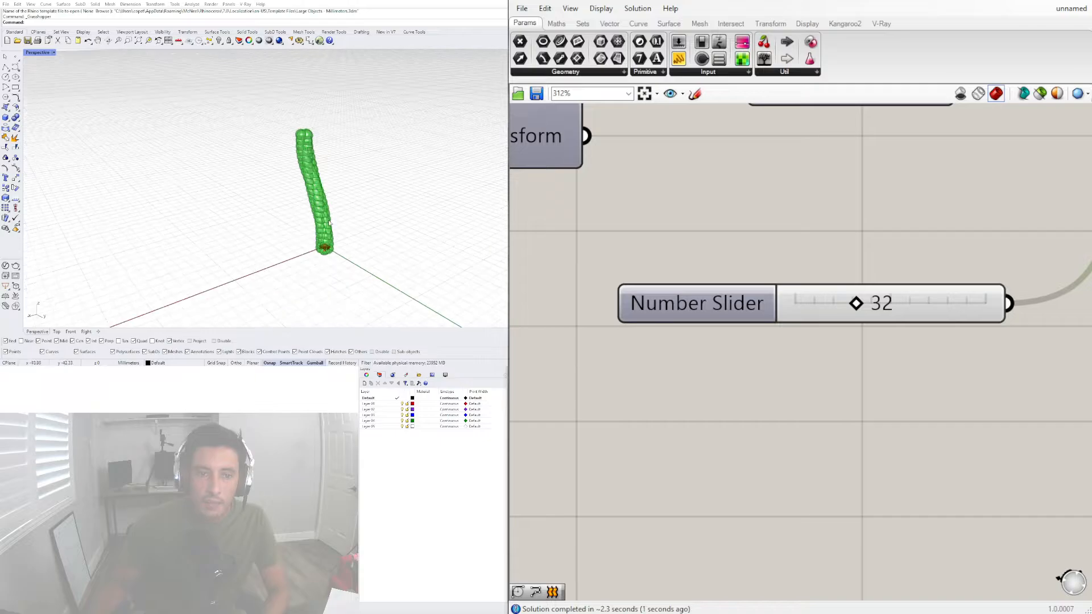
Turn the preview of the Move component back on and examine the moved centroid points beside the twisted tower.
left_click(894, 209)
scroll(894, 209, "down", 5)
right_click_drag(907, 57, 861, 237)
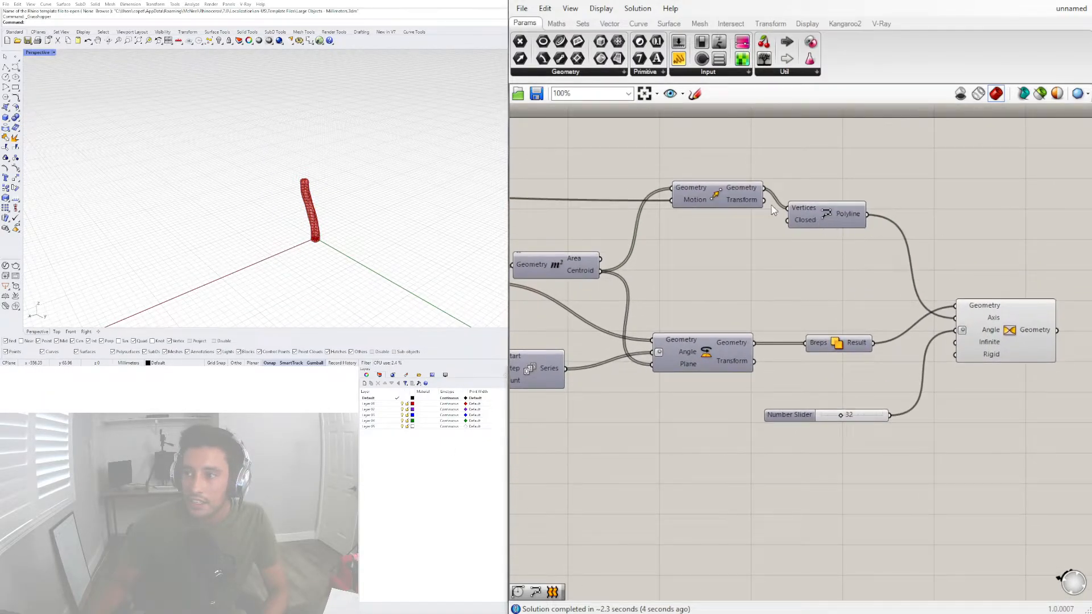
right_click(717, 194)
left_click(731, 213)
right_click_drag(570, 248, 658, 211)
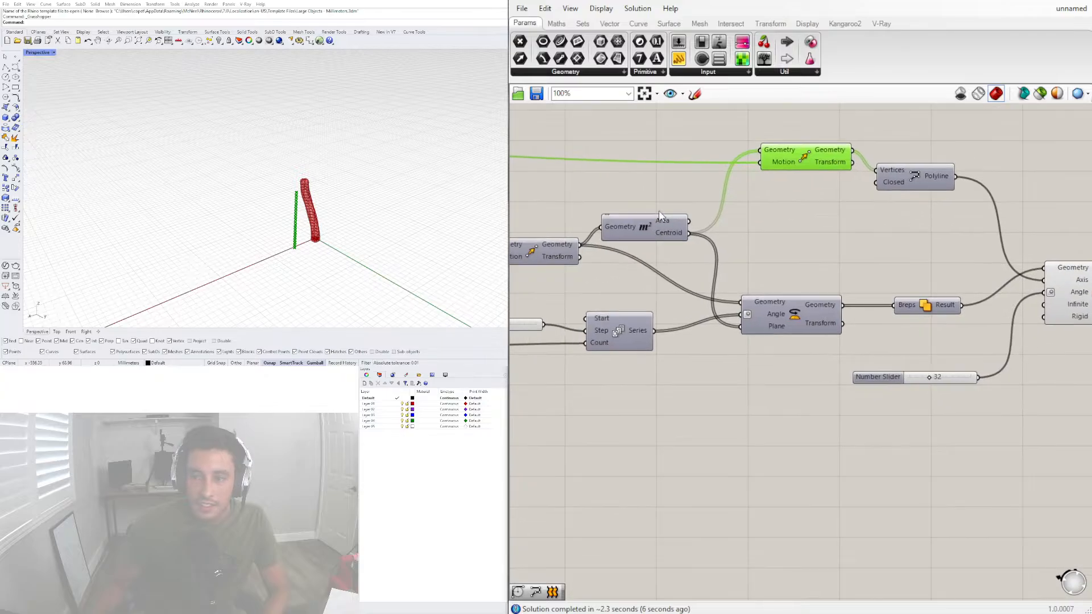
scroll(659, 210, "up", 3)
scroll(292, 258, "up", 5)
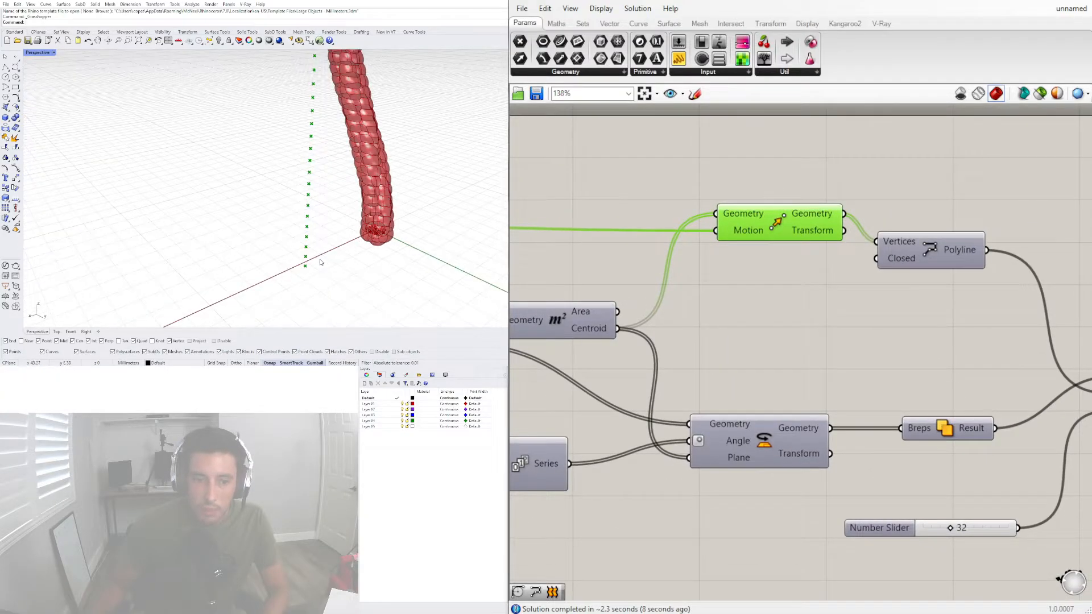
Add a List Item component above the PolyLine and connect the Move component's Geometry output to its List input.
right_click_drag(926, 162, 875, 257)
double_click(875, 257)
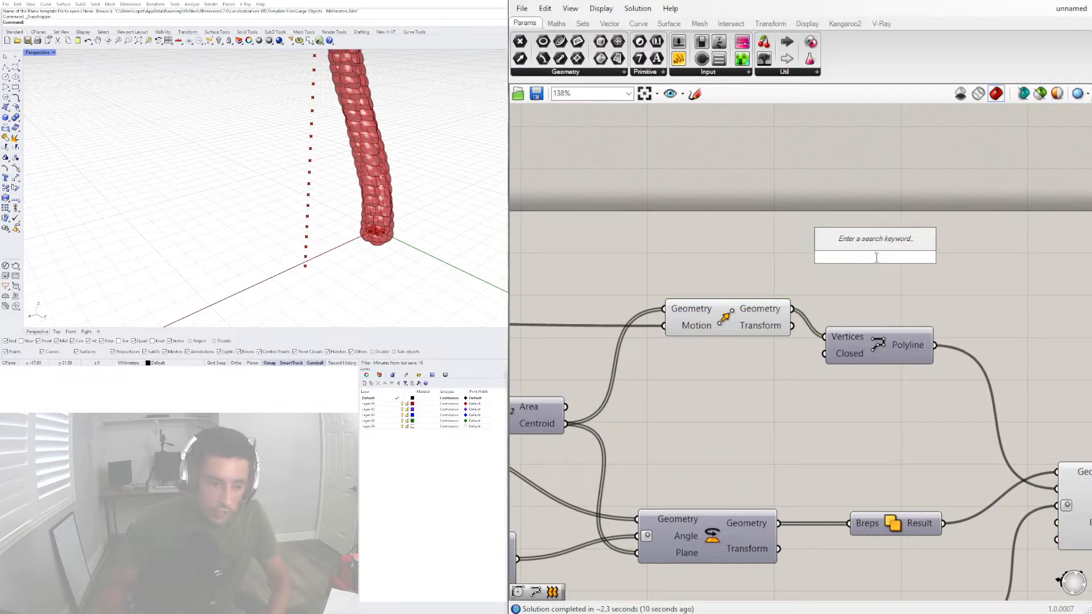
type("ite")
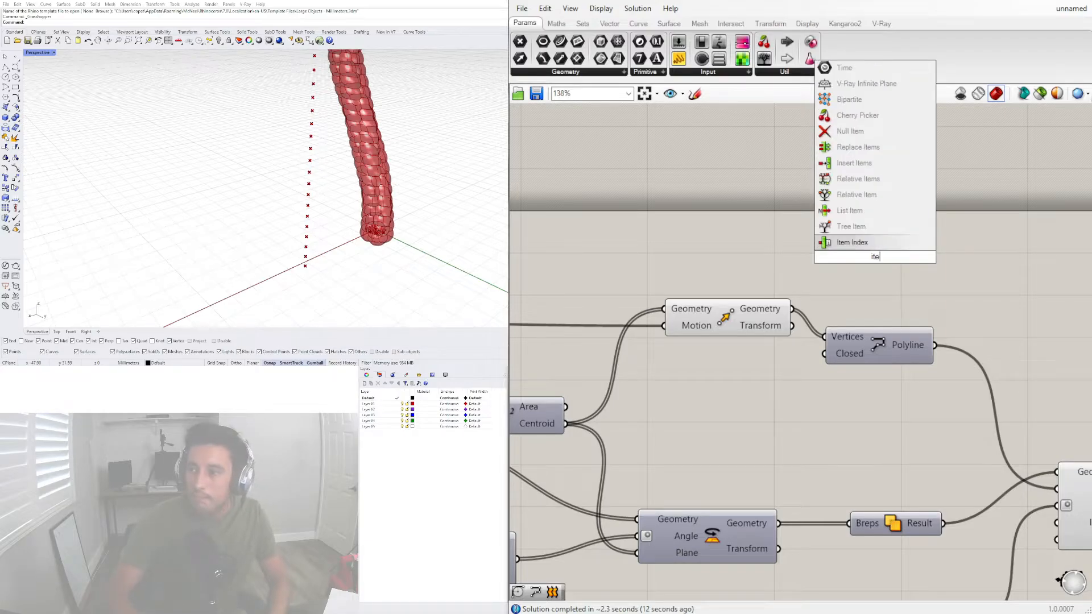
left_click(881, 210)
left_click_drag(792, 309, 837, 267)
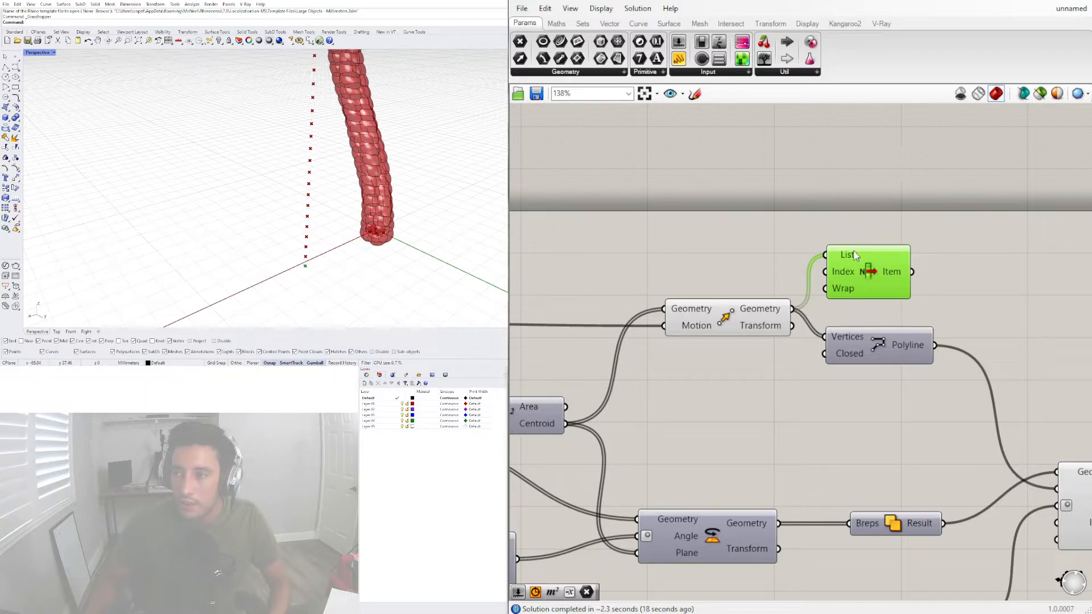
Add a Rotate component, feeding the Twist geometry into Geometry and the List Item point into Plane.
mouse_move(848, 257)
scroll(691, 230, "down", 4)
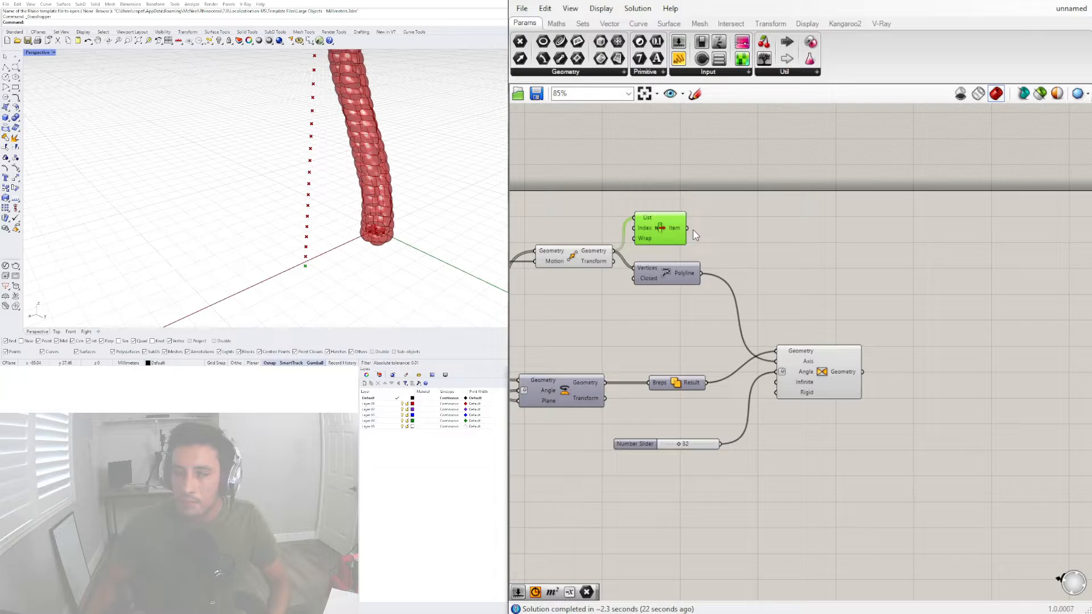
double_click(847, 280)
type("rot")
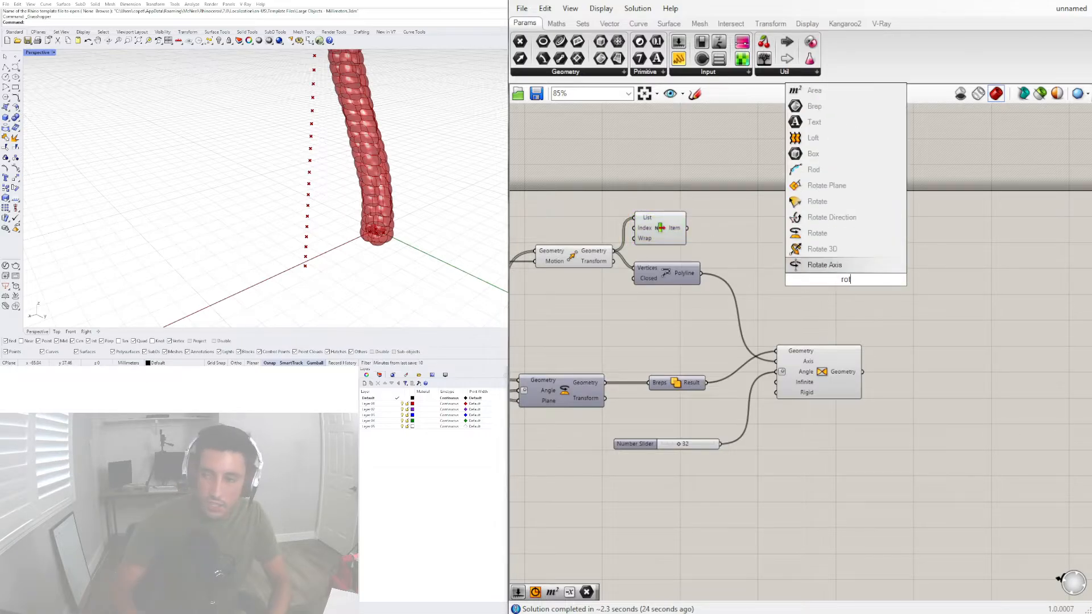
left_click(818, 233)
left_click_drag(841, 283, 965, 290)
left_click_drag(863, 372, 999, 324)
left_click(887, 267)
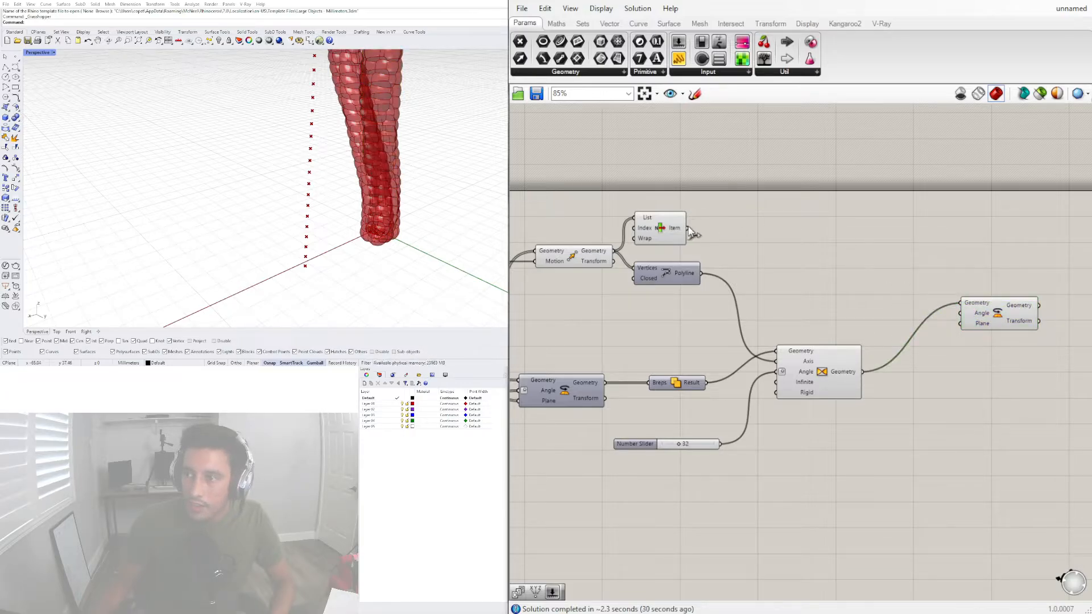
left_click_drag(662, 231, 1007, 312)
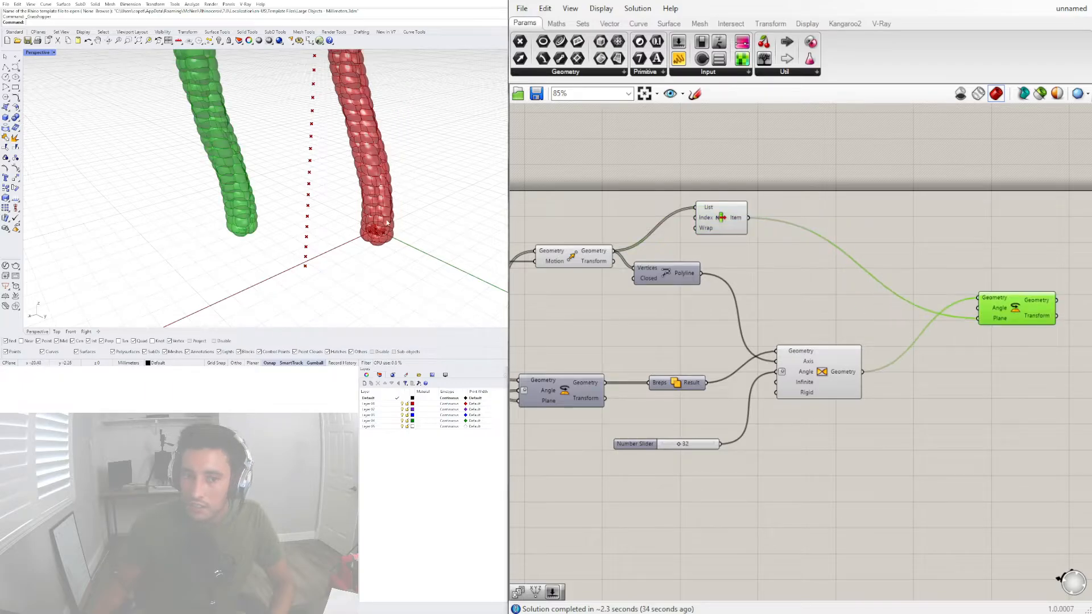
Add a Series component below the Twist component and reposition the new Rotate component level with Twist.
double_click(818, 292)
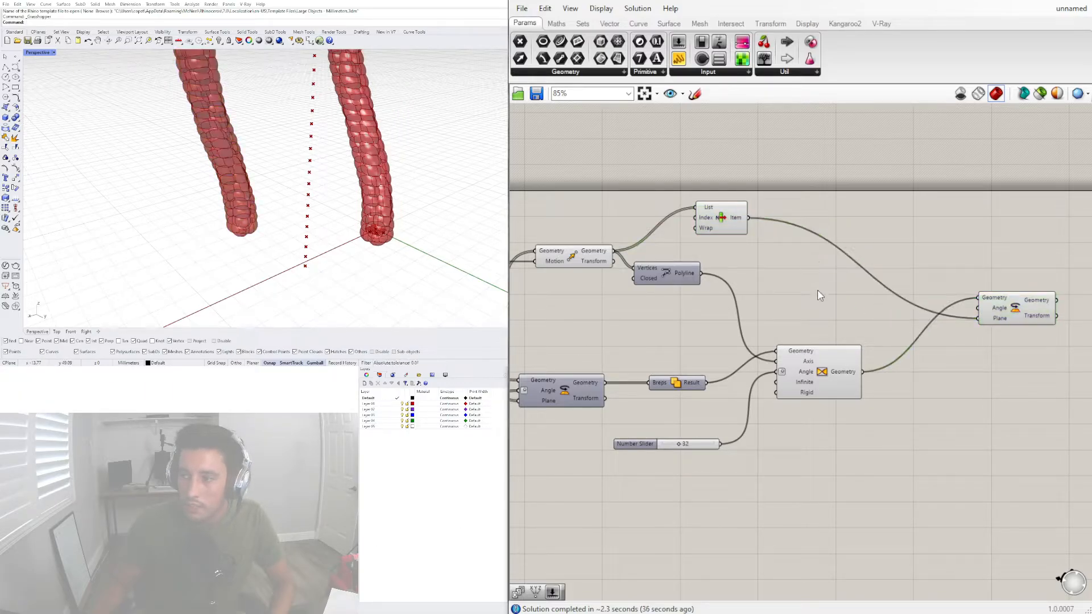
type("series")
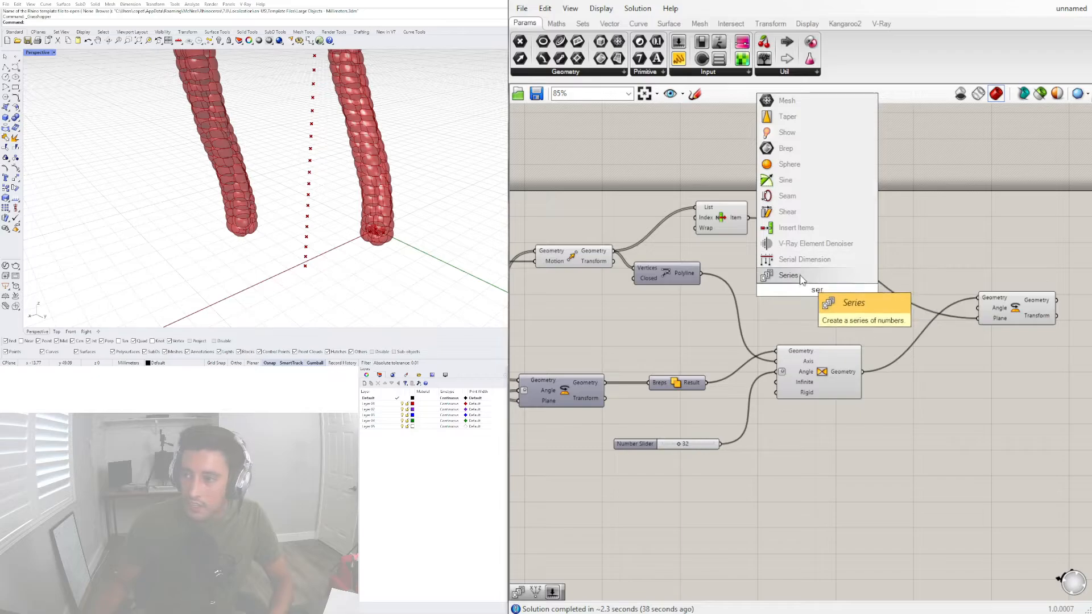
key("Return")
left_click_drag(815, 297, 815, 511)
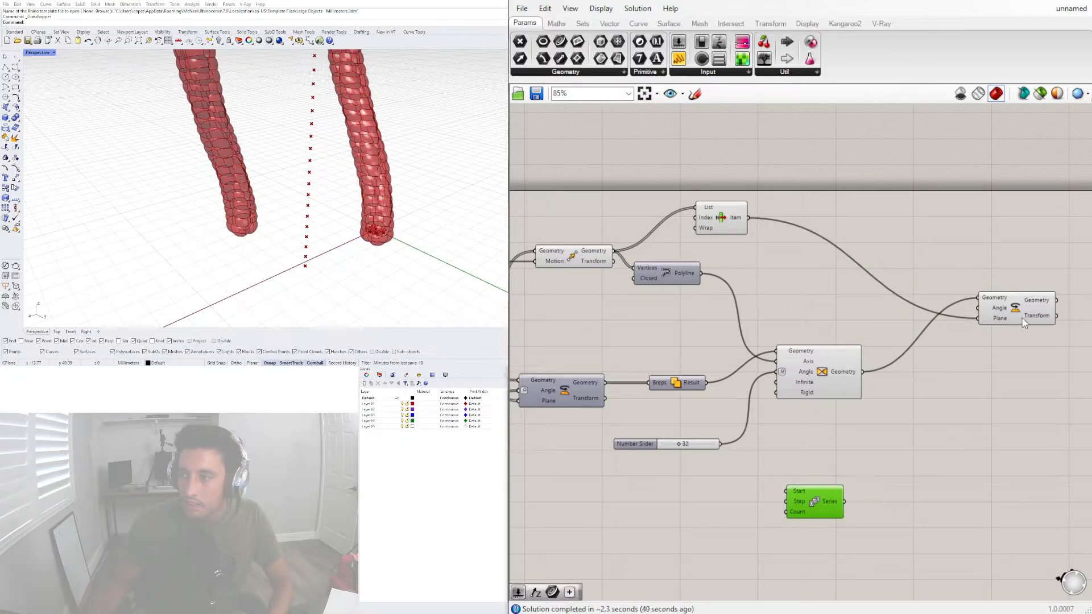
left_click_drag(1022, 318, 1052, 369)
left_click(878, 577)
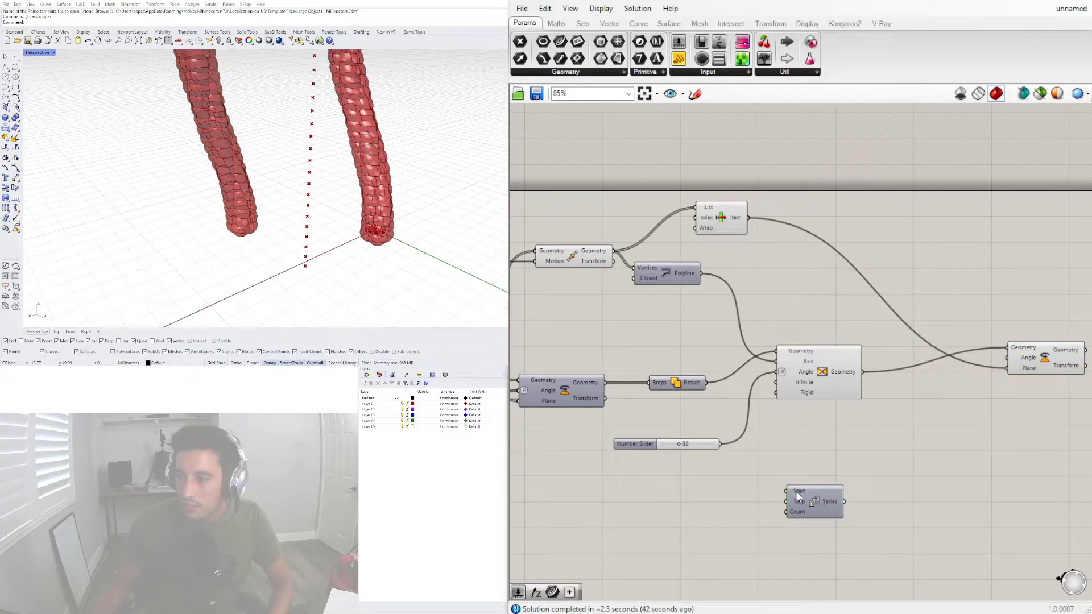
Create a number slider with value 30 and connect it to the new Series component's Count input.
right_click_drag(765, 527, 890, 429)
scroll(895, 426, "up", 1)
double_click(831, 429)
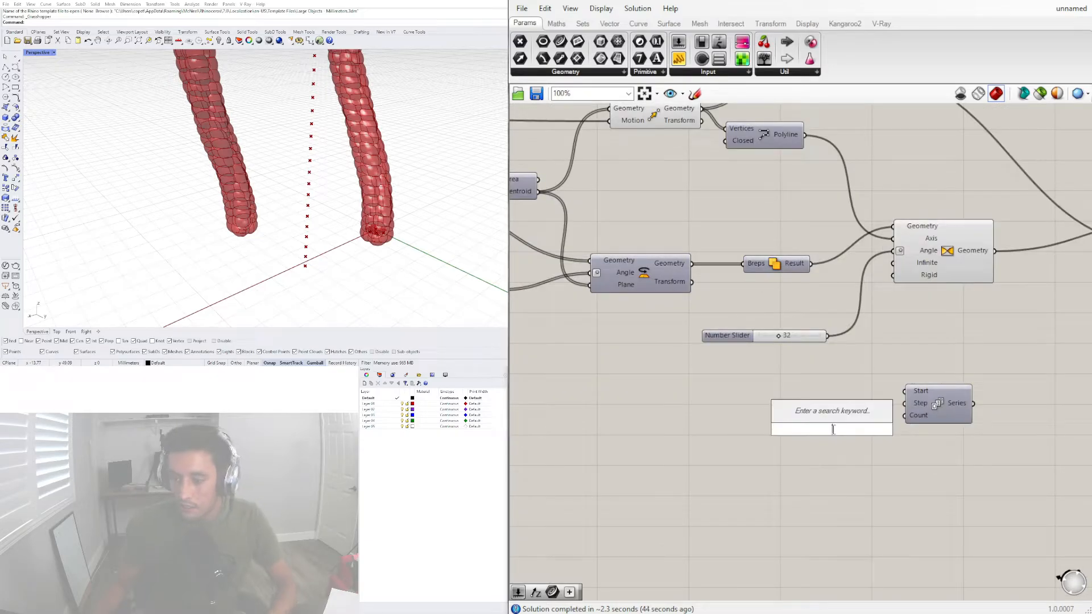
type("30")
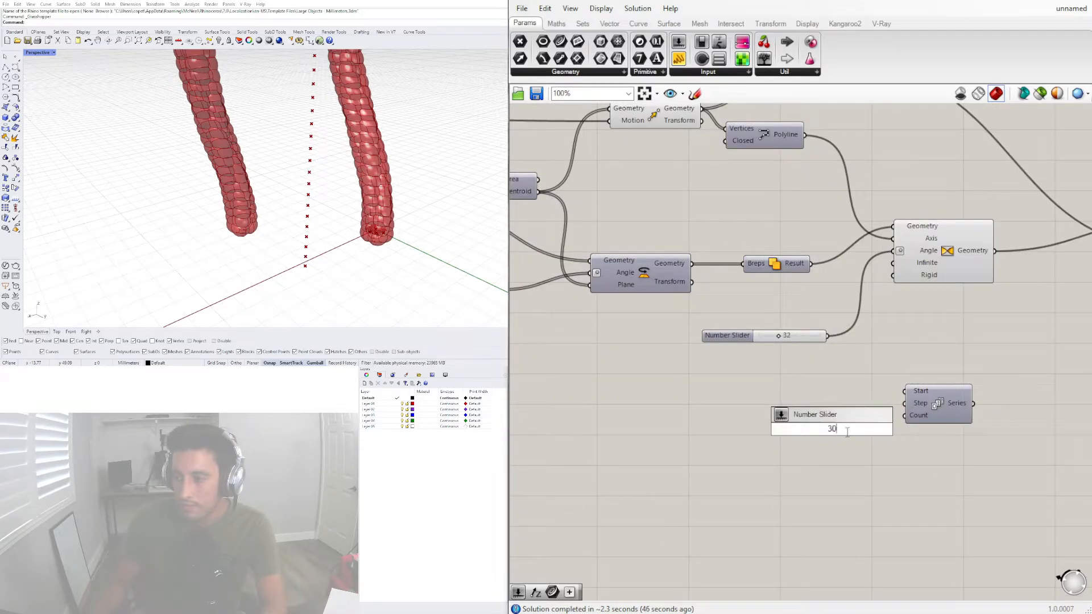
key("Return")
left_click_drag(895, 429, 965, 408)
double_click(832, 395)
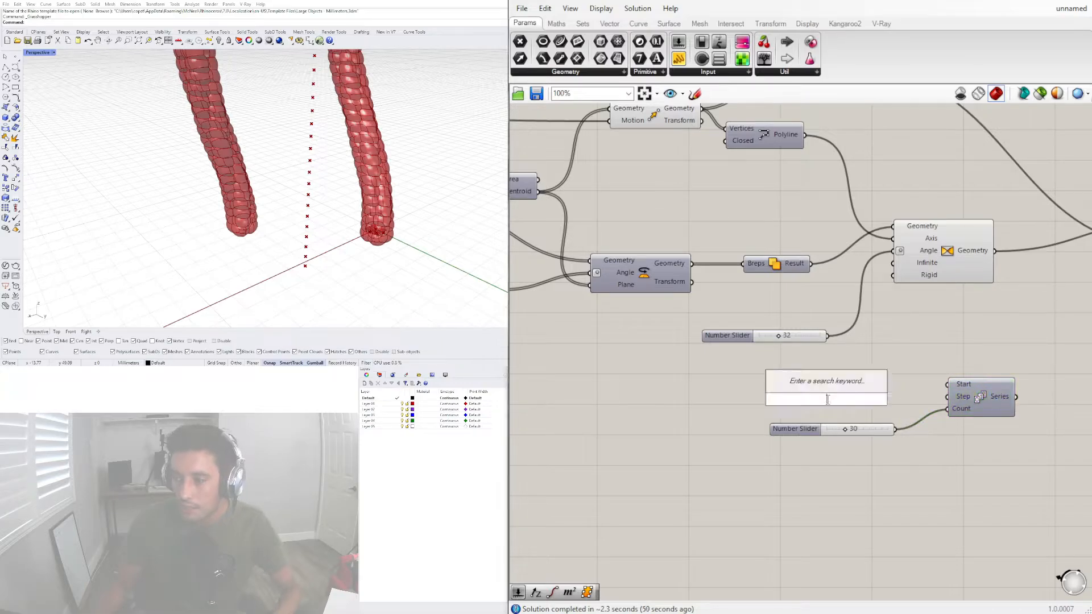
type("15")
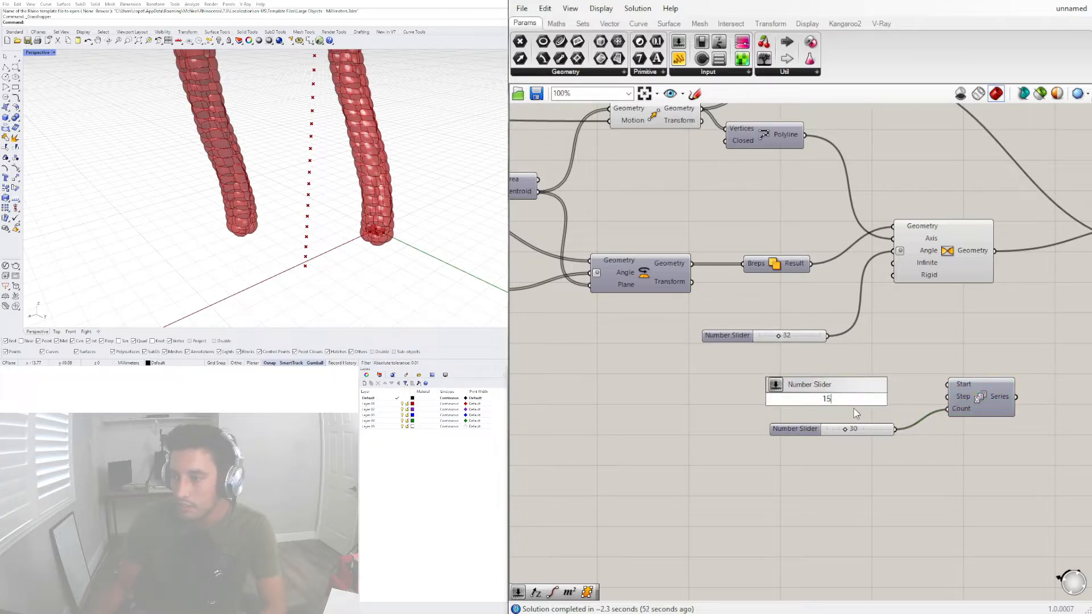
key("Return")
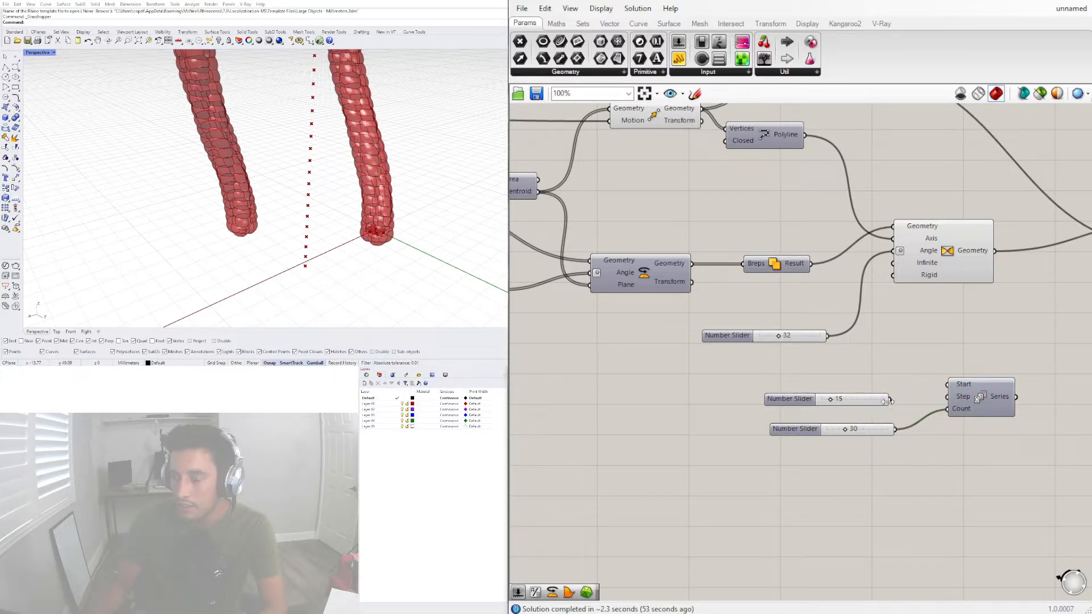
left_click(799, 400)
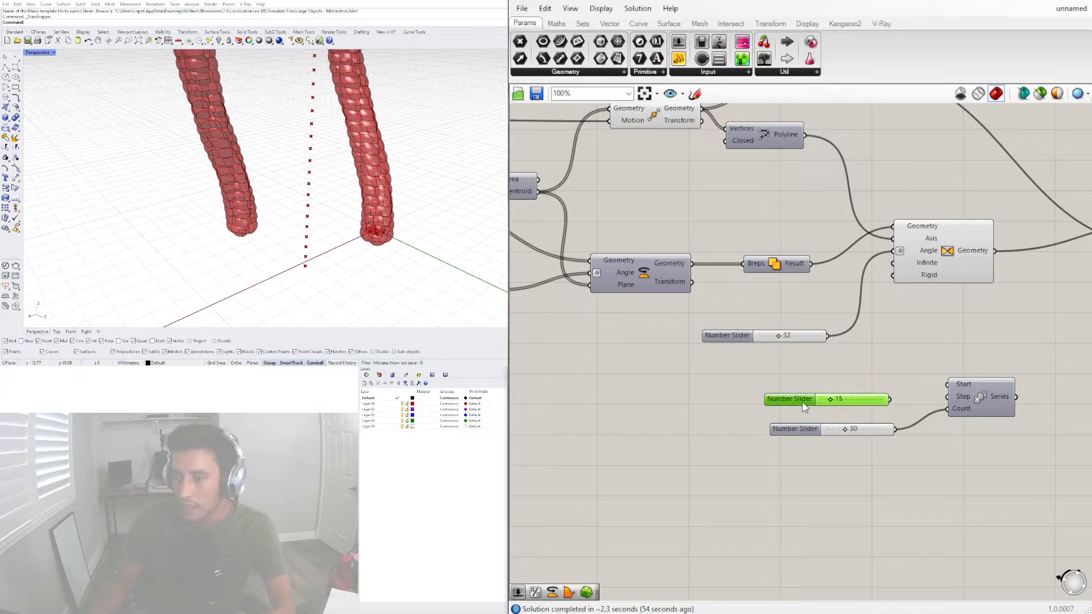
left_click(863, 338)
left_click_drag(827, 335, 956, 419)
left_click_drag(828, 335, 947, 398)
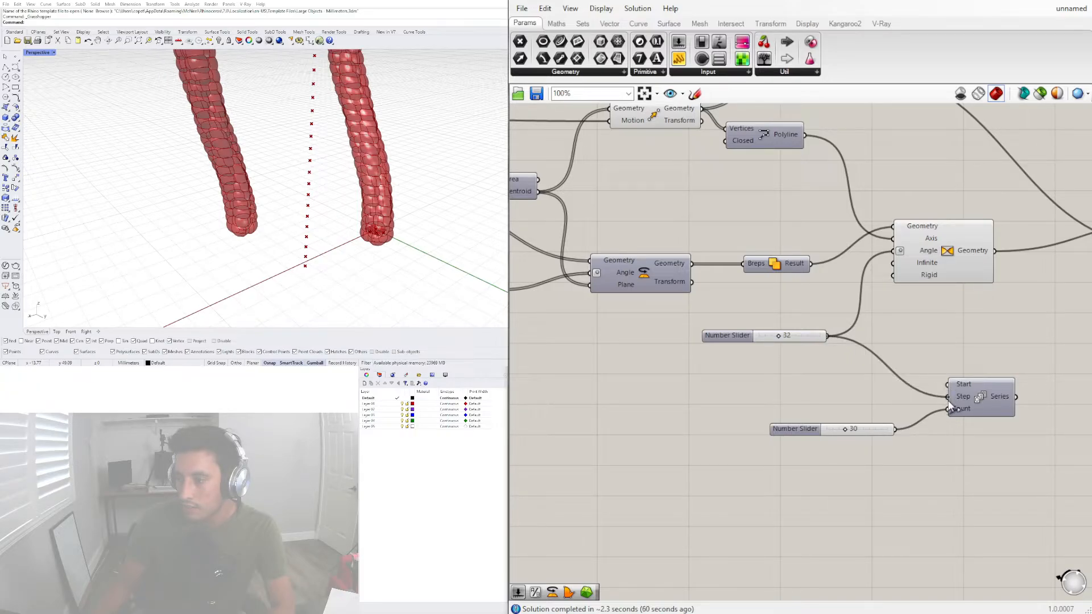
key("ctrl+z")
Move the new Series component and its Count slider farther below the Twist component to make room.
right_click_drag(980, 401, 741, 368)
scroll(740, 368, "down", 2)
scroll(738, 372, "up", 2)
right_click_drag(649, 354, 798, 334)
right_click_drag(969, 304, 927, 324)
left_click_drag(892, 450, 750, 349)
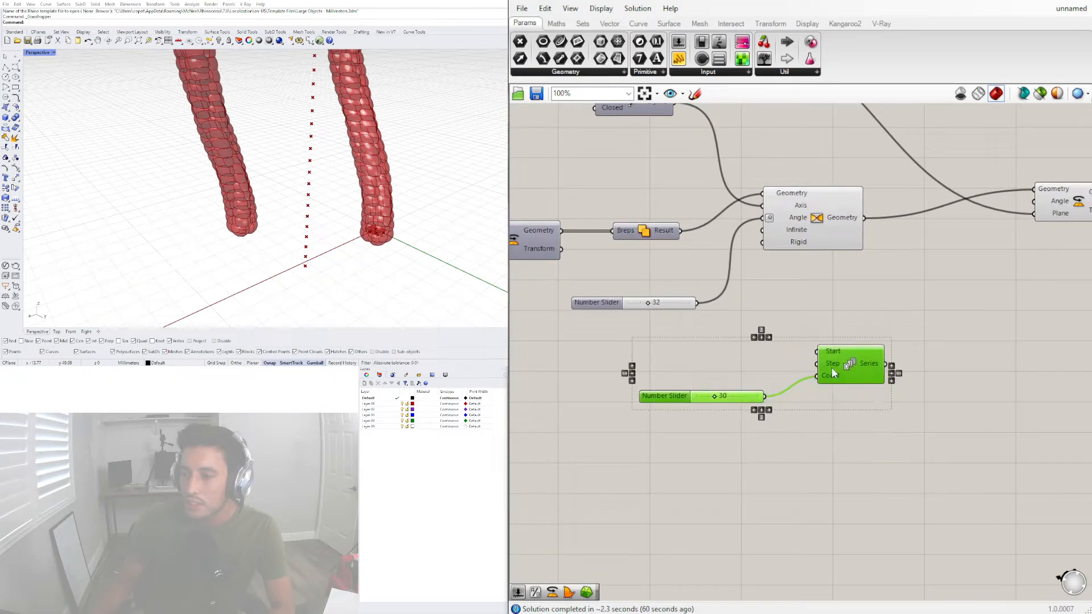
left_click_drag(834, 373, 849, 419)
left_click(701, 398)
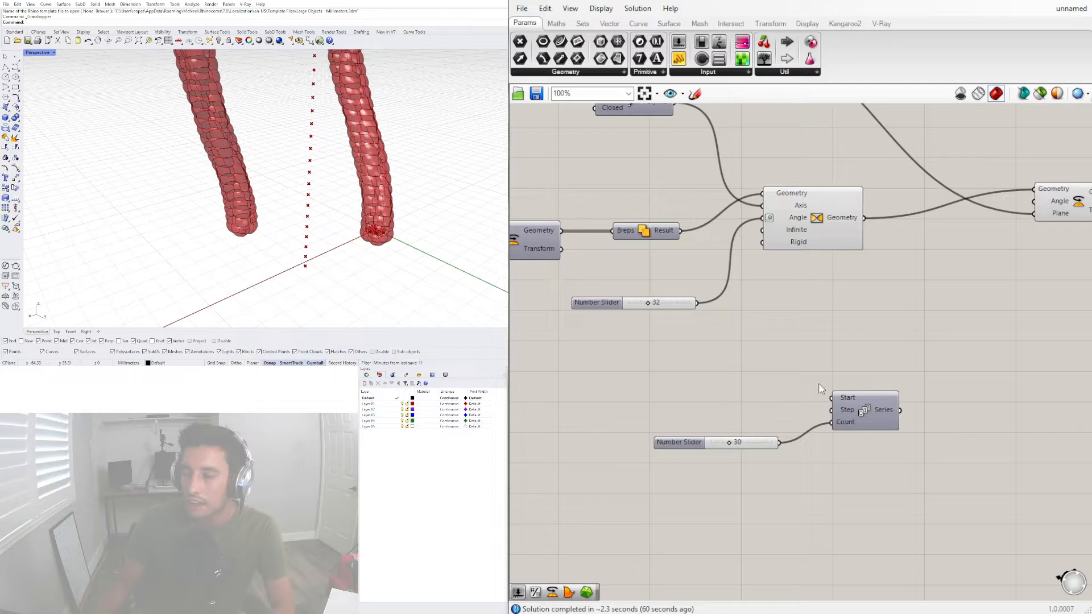
Add a panel containing 360 and a Division component, and connect the panel to the division's A input.
double_click(711, 373)
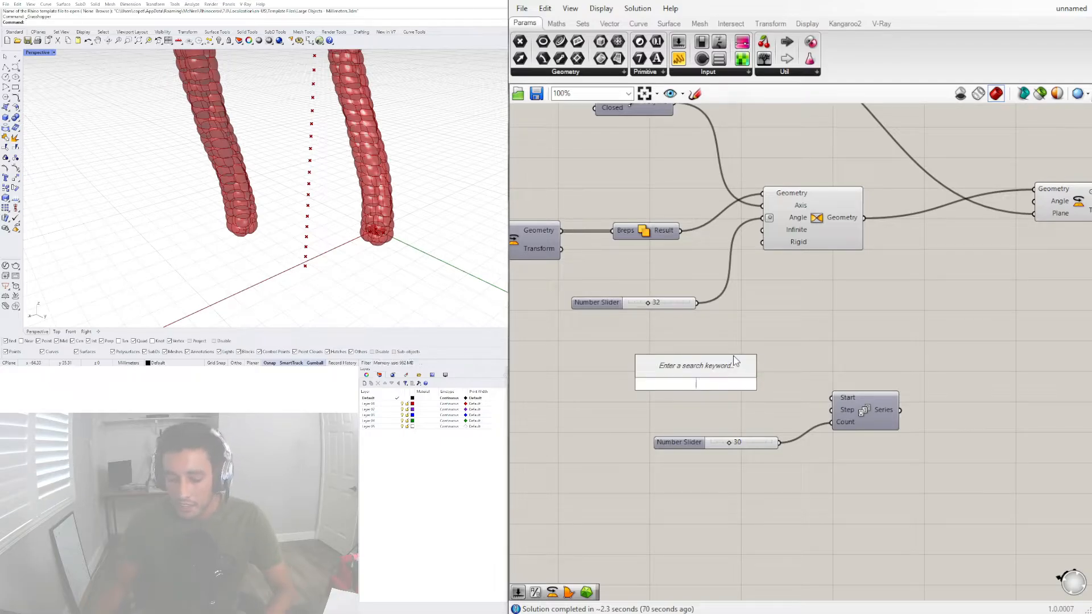
type("\"")
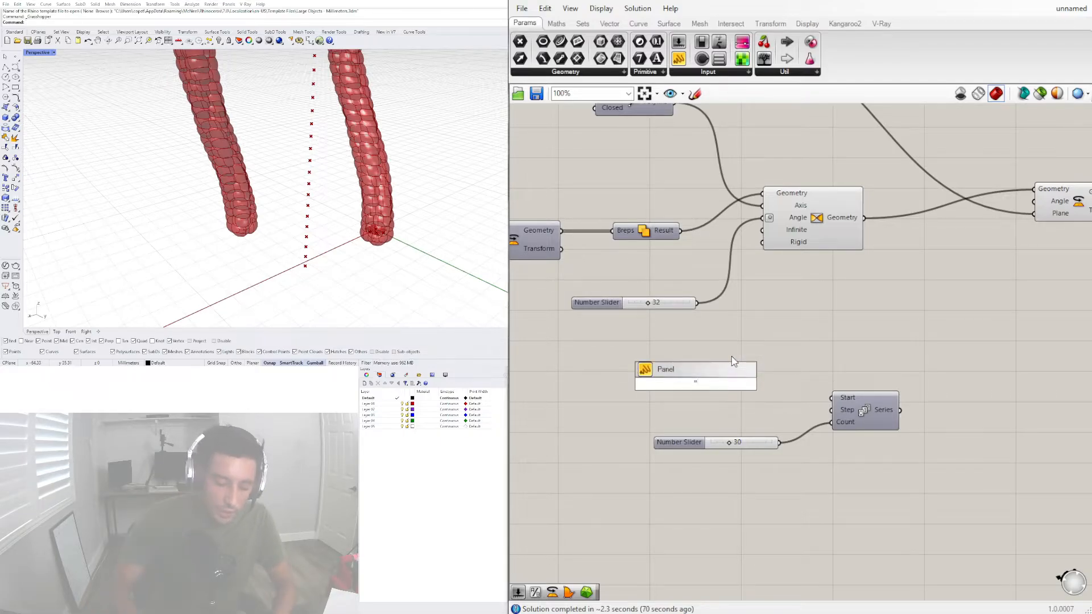
type("360\"")
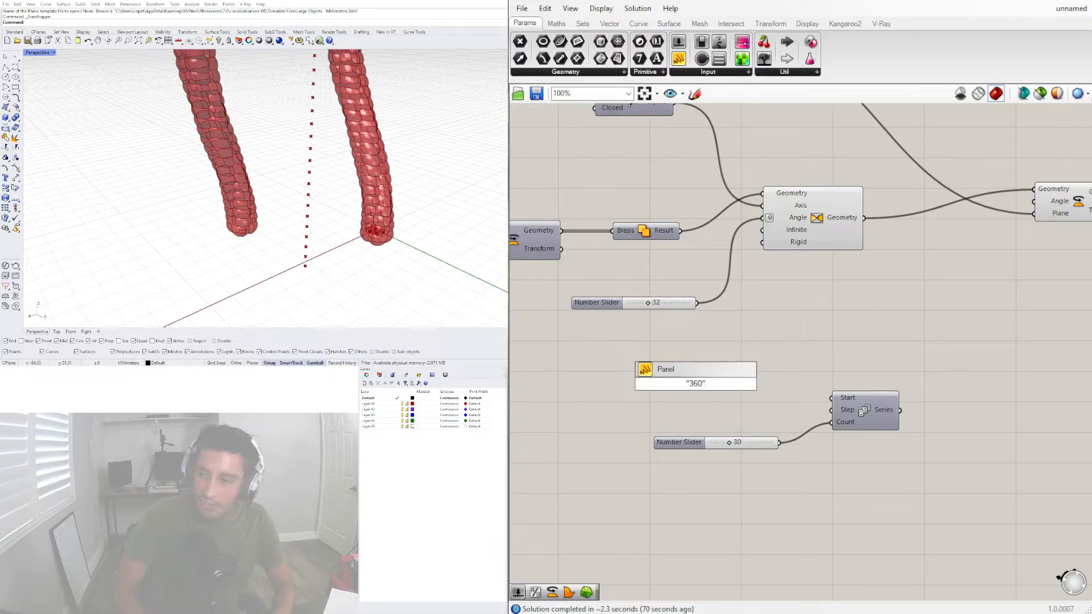
double_click(732, 407)
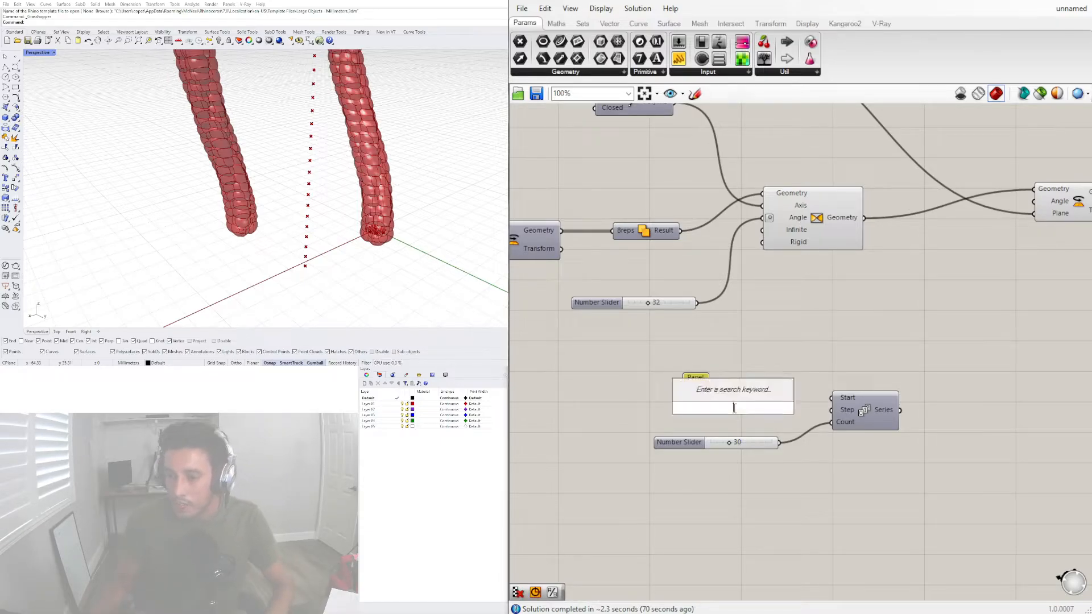
type("/")
key("Return")
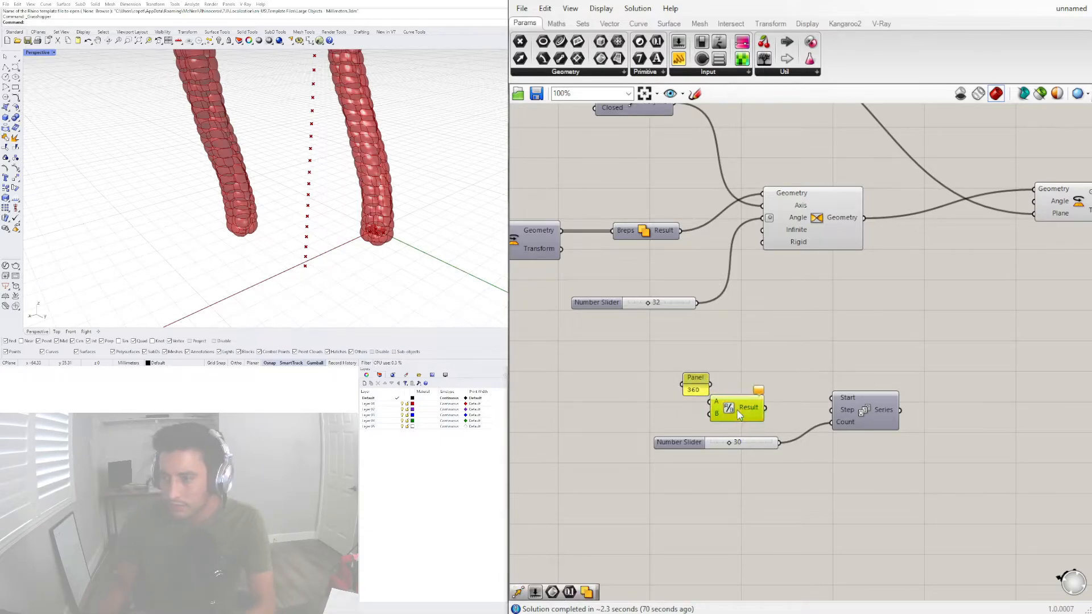
mouse_move(737, 410)
left_mouse_down()
mouse_move(760, 401)
mouse_move(714, 387)
mouse_move(751, 406)
left_mouse_up()
Create a number slider with value 20, connect it to the division's B input, and feed the result into the Series Step input.
left_click_drag(693, 445, 703, 475)
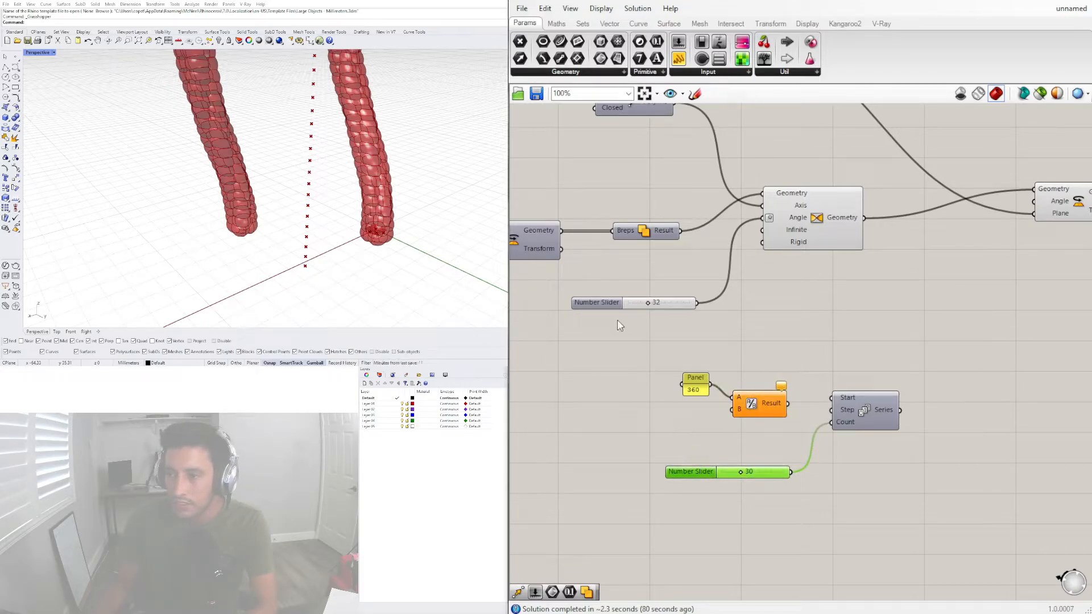
left_click_drag(614, 307, 557, 296)
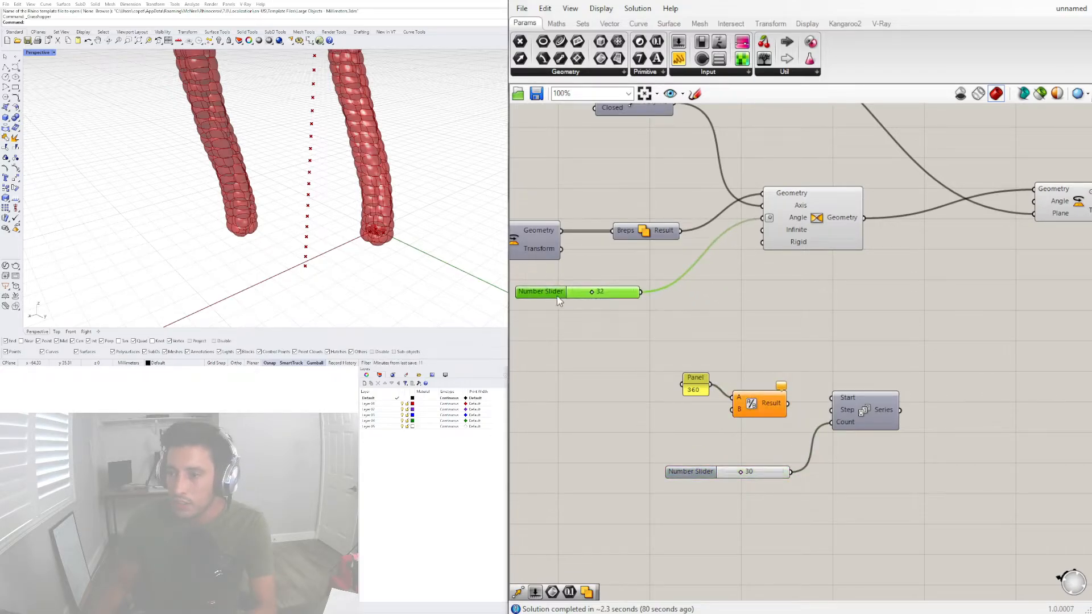
double_click(641, 426)
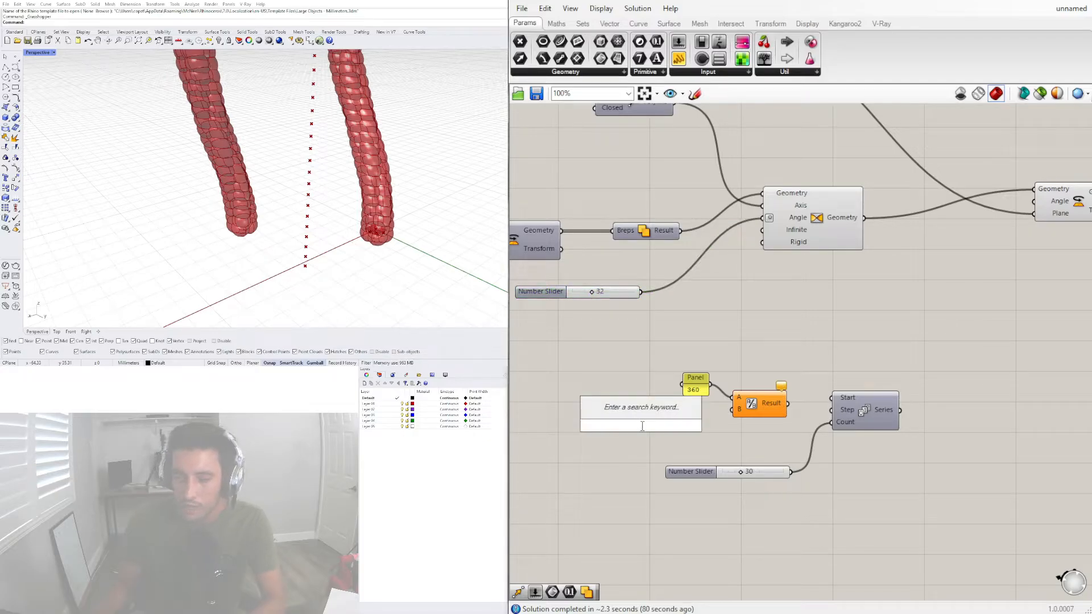
type("20")
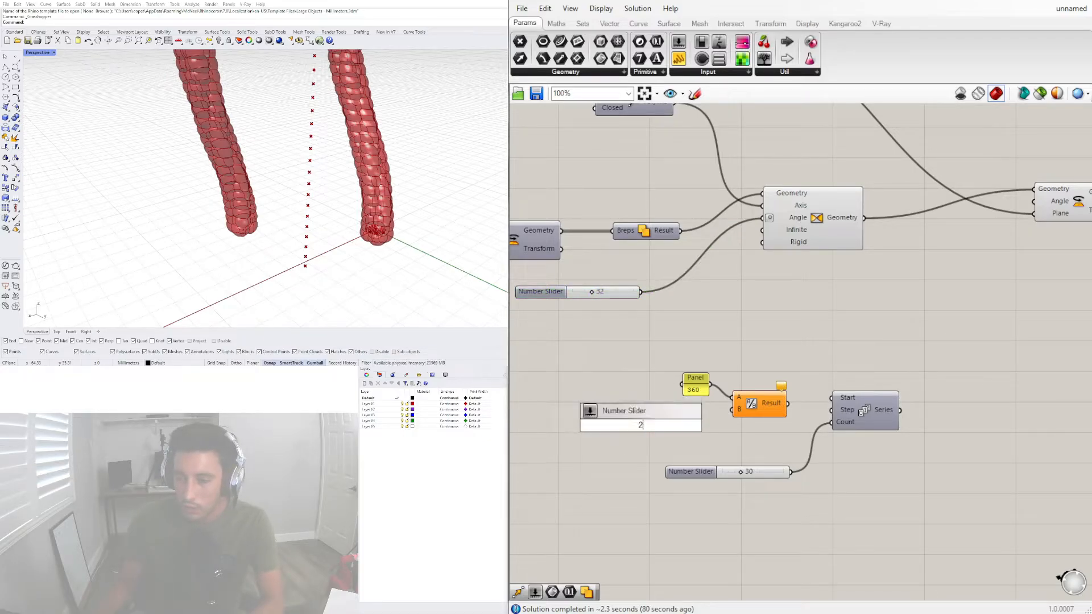
key("Return")
left_click_drag(705, 425, 833, 410)
left_click(735, 421)
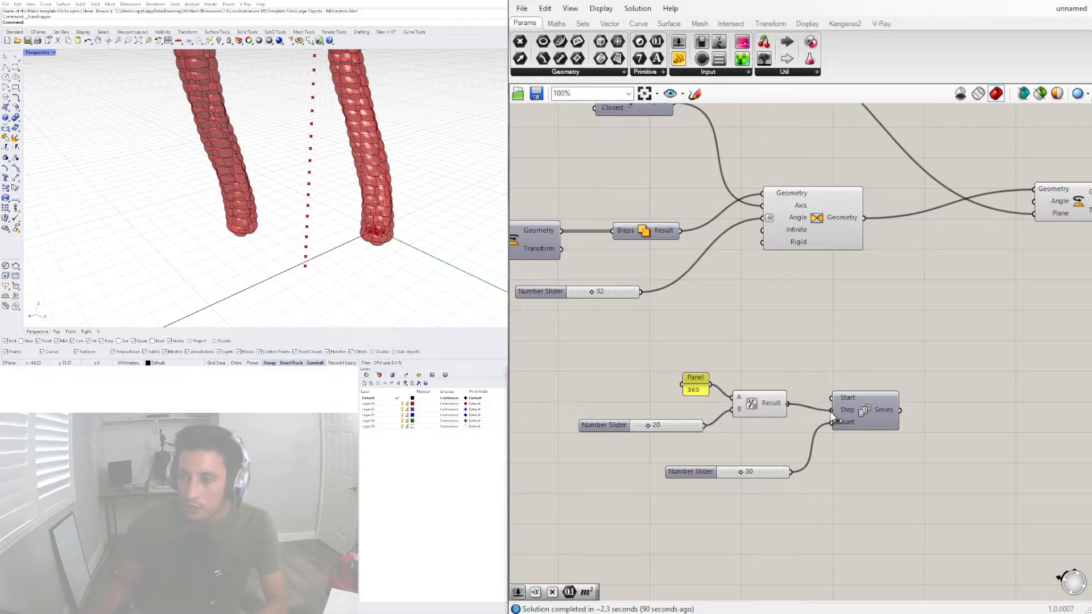
Connect the 20 slider to the Series Count input and delete the old slider with value 30.
left_click_drag(704, 426, 831, 422)
left_click(690, 474)
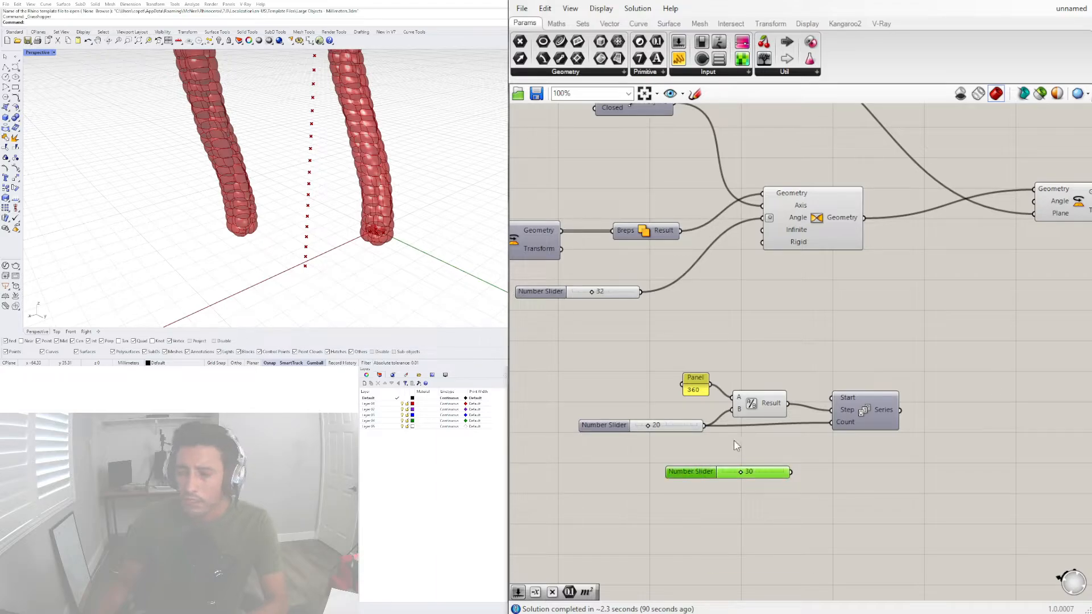
key("Delete")
left_click(874, 415)
Set the Rotate component's Angle input to degrees and connect the Series output to it.
scroll(872, 413, "down", 3)
left_click(868, 228)
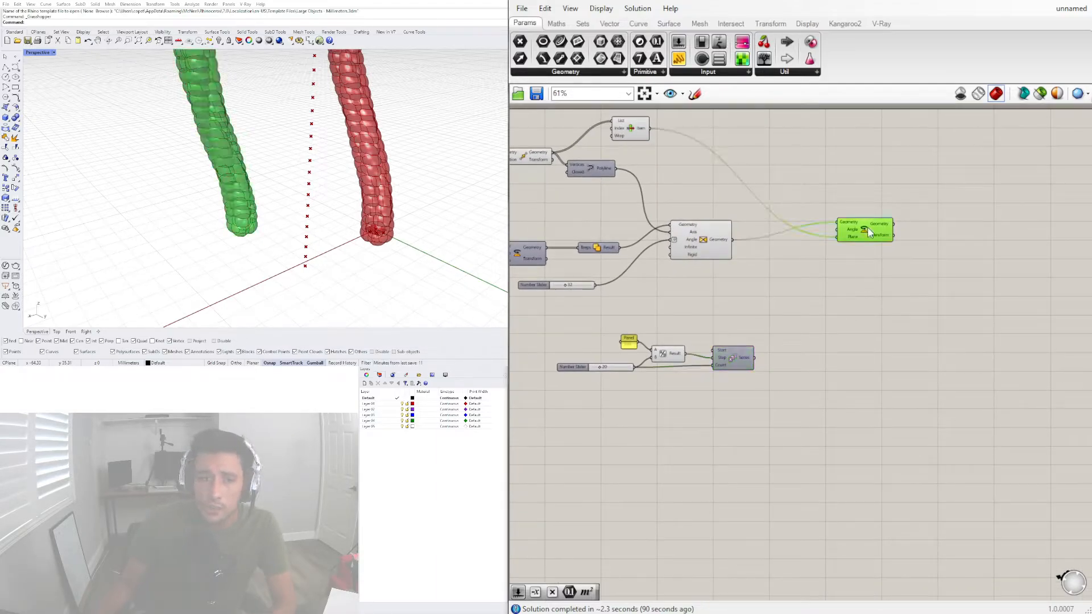
scroll(731, 298, "down", 5)
left_click_drag(948, 307, 663, 165)
left_click(922, 408)
scroll(947, 304, "up", 5)
left_click_drag(907, 379, 695, 272)
left_click_drag(809, 304, 847, 260)
left_click(946, 302)
scroll(933, 364, "up", 4)
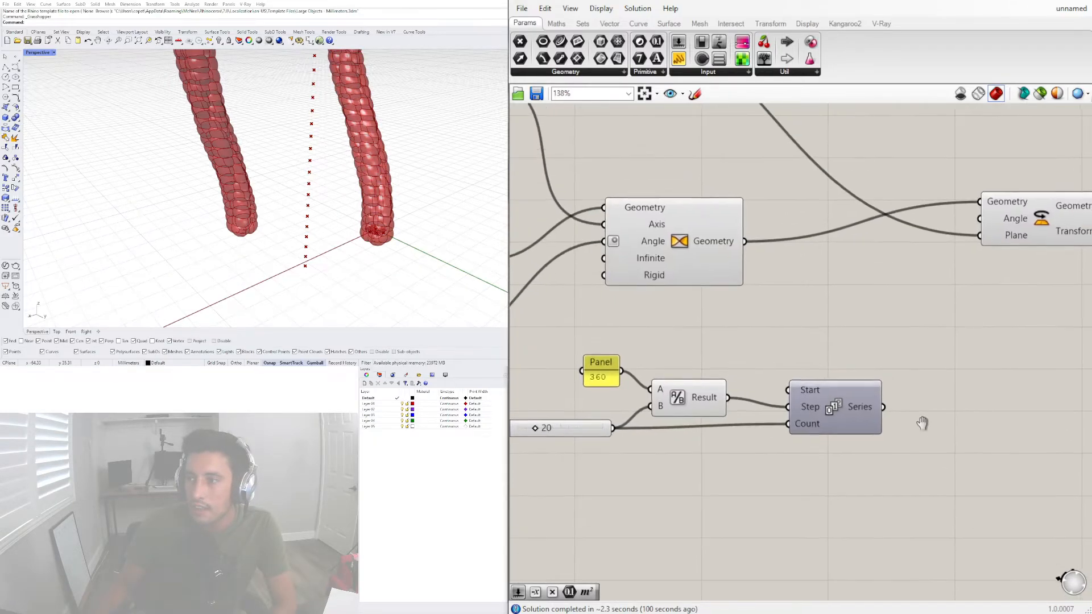
left_click_drag(883, 410, 957, 295)
right_click(1018, 223)
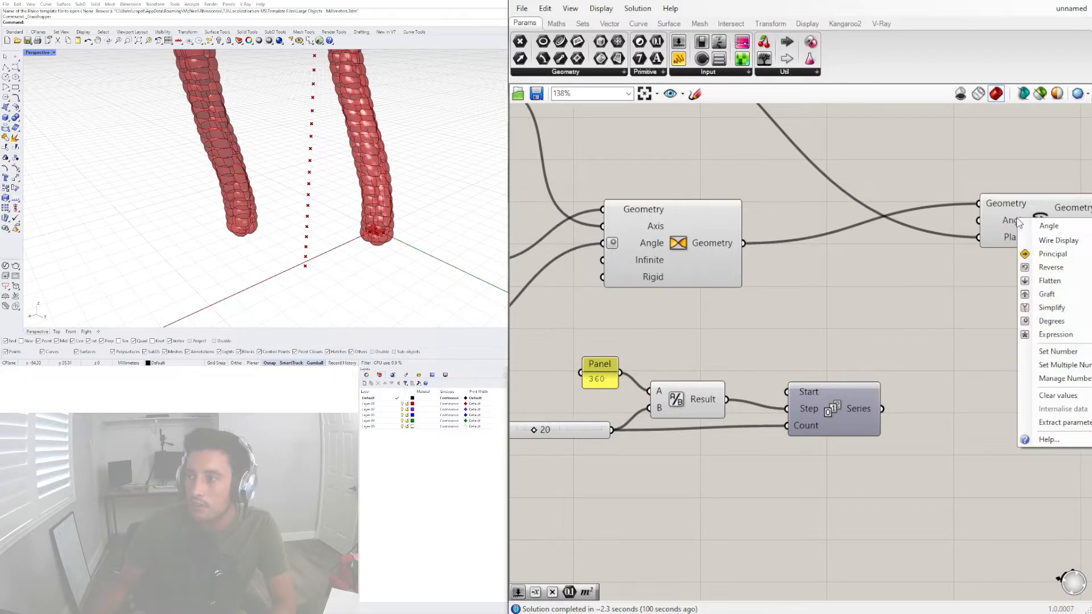
left_click(1053, 321)
left_click_drag(883, 408, 968, 220)
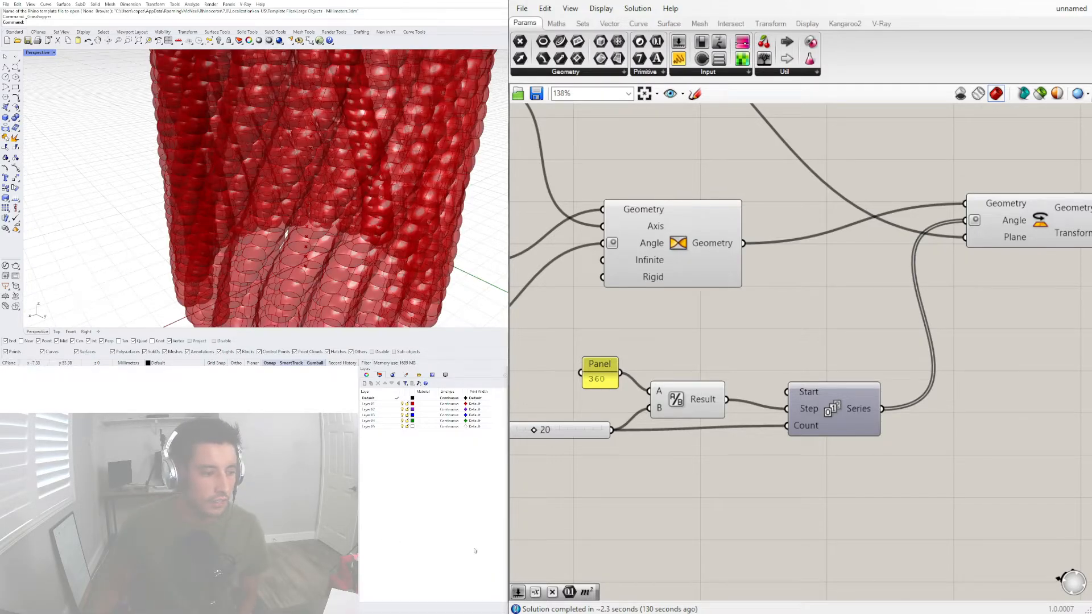
Examine the ring of rotated twisted towers in the perspective view from several distances and angles.
scroll(310, 165, "down", 10)
scroll(341, 159, "up", 6)
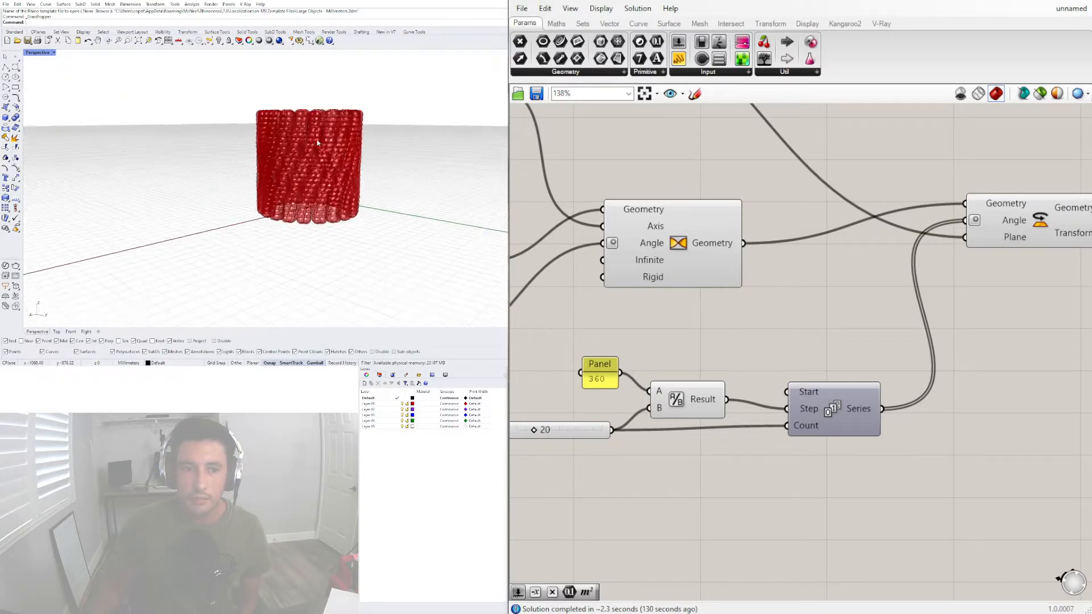
right_click_drag(405, 127, 396, 170)
scroll(396, 170, "up", 5)
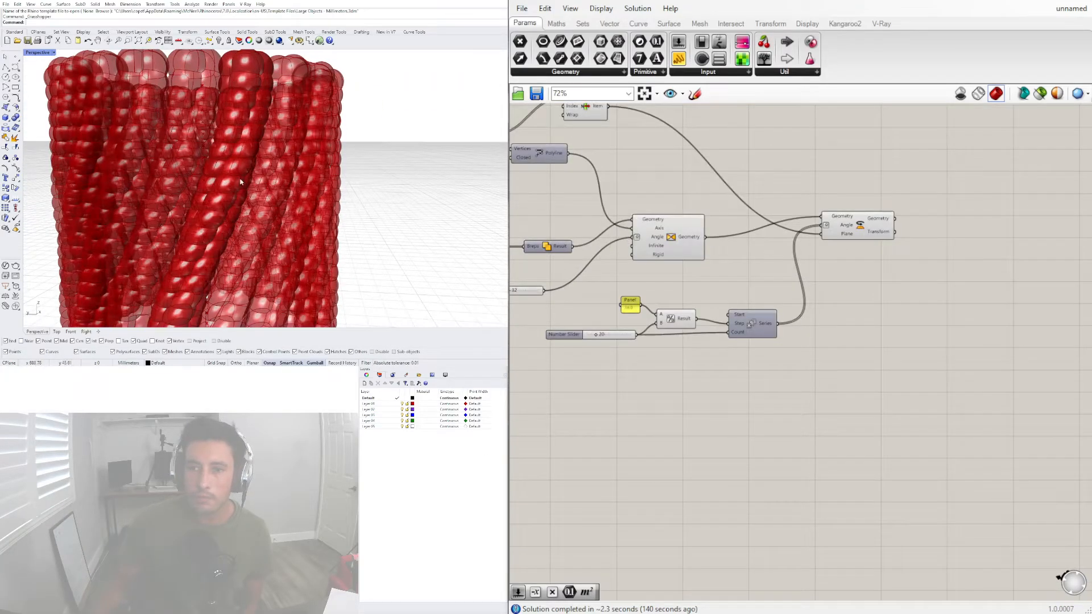
scroll(240, 182, "down", 5)
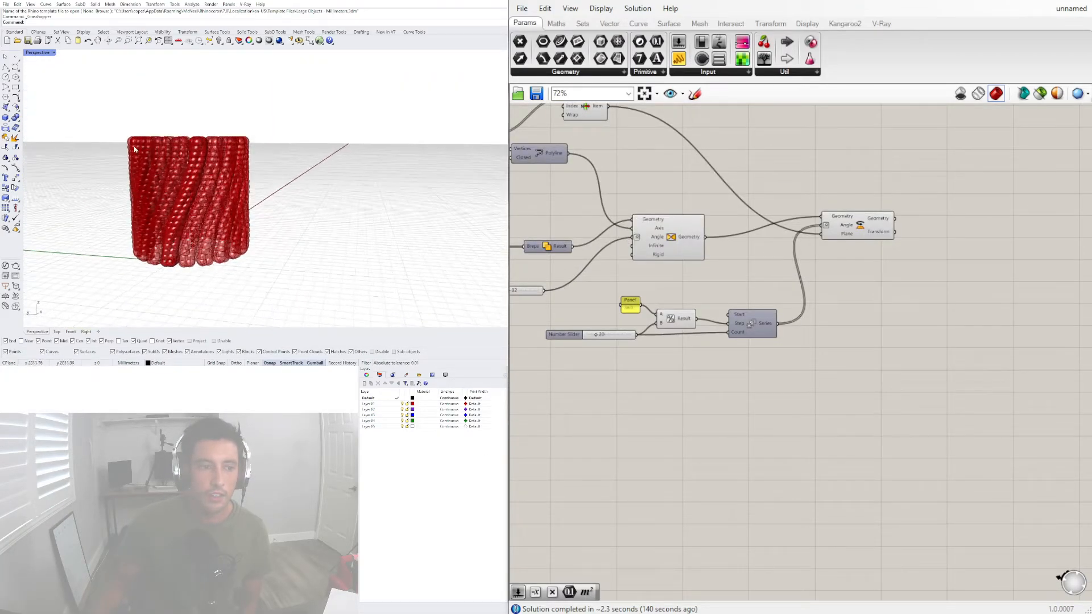
left_click(879, 220)
left_click(910, 379)
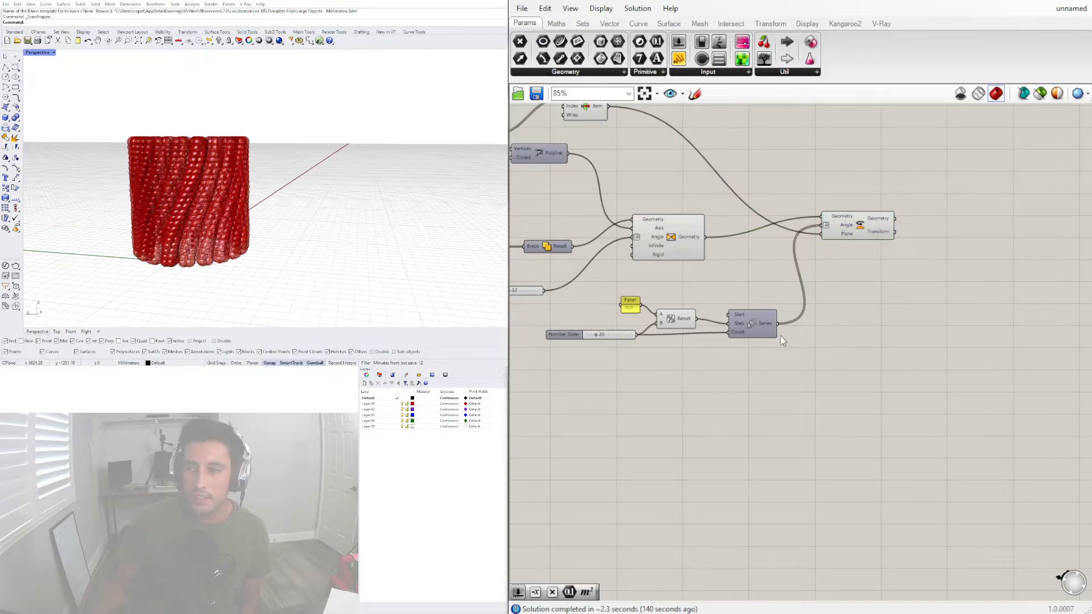
Set the number slider driving the division and the Series Count to 25.
scroll(781, 335, "up", 8)
scroll(207, 160, "up", 5)
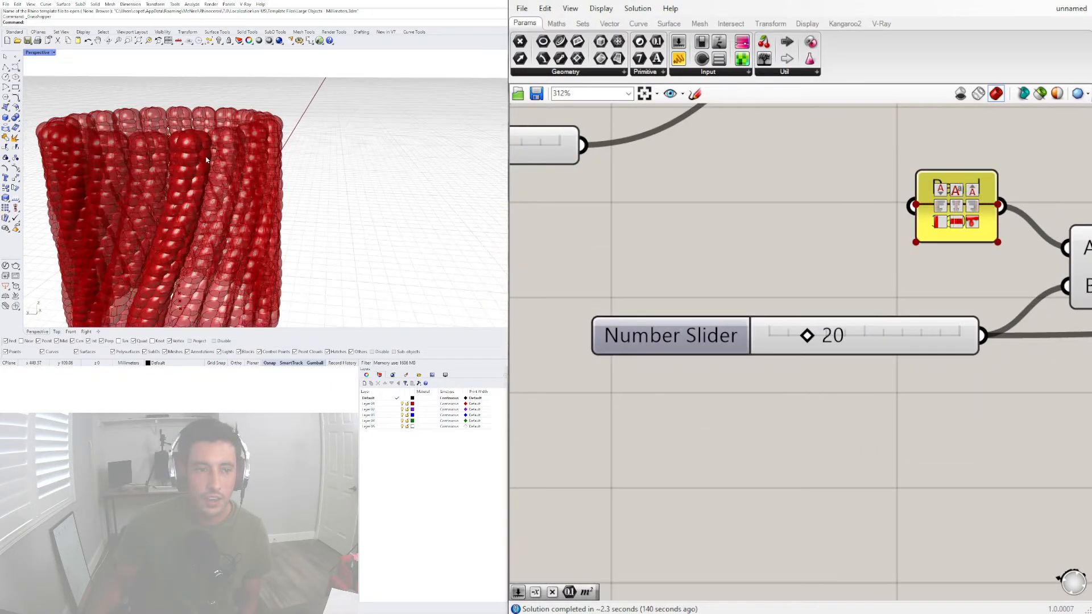
double_click(835, 345)
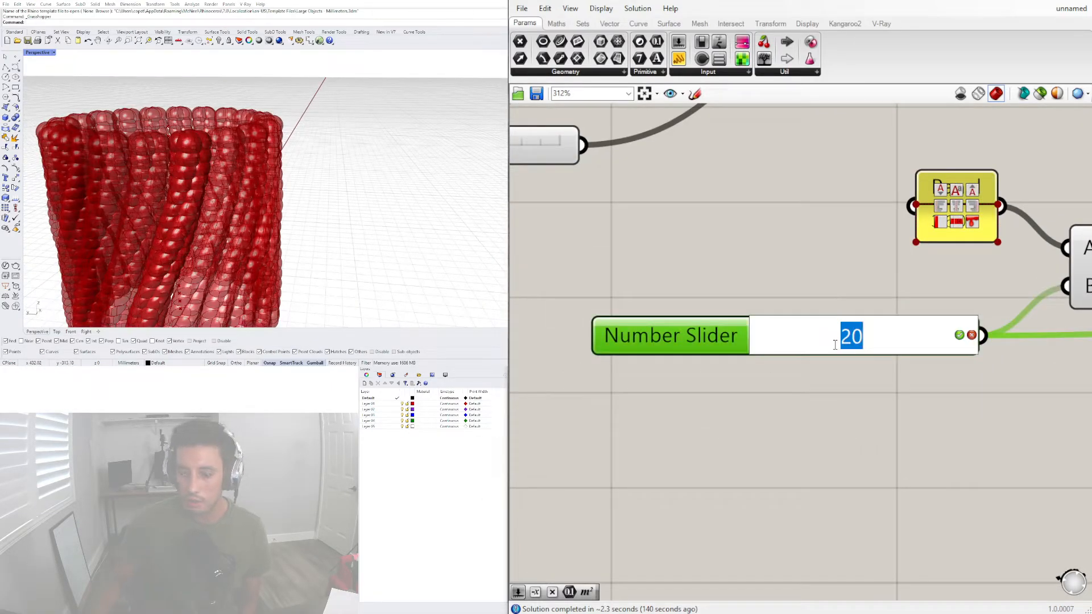
type("25")
key("Return")
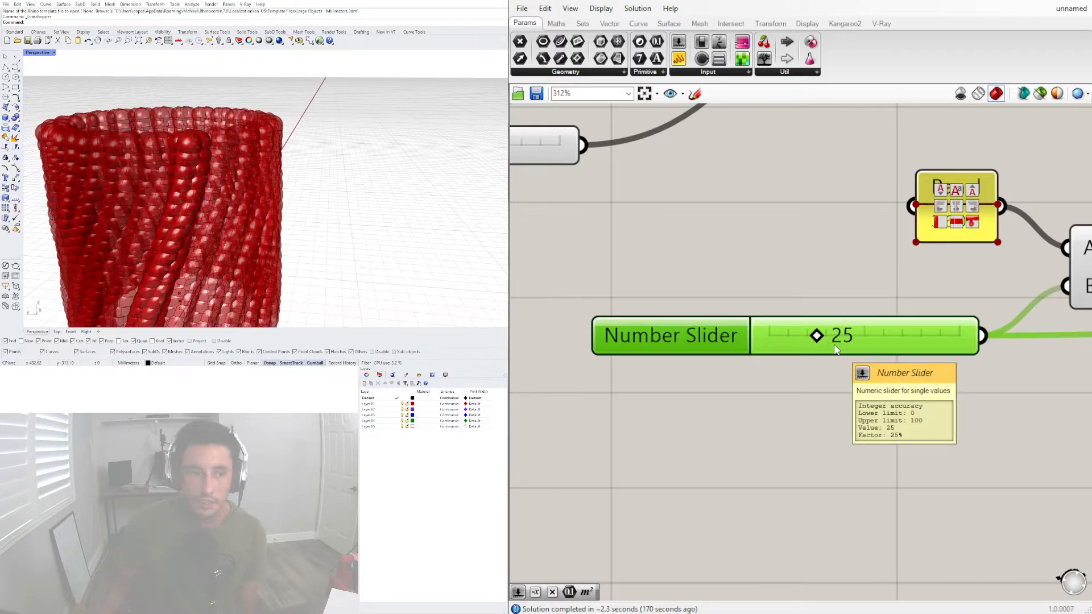
Create a new Rhino layer named form.
left_click(364, 383)
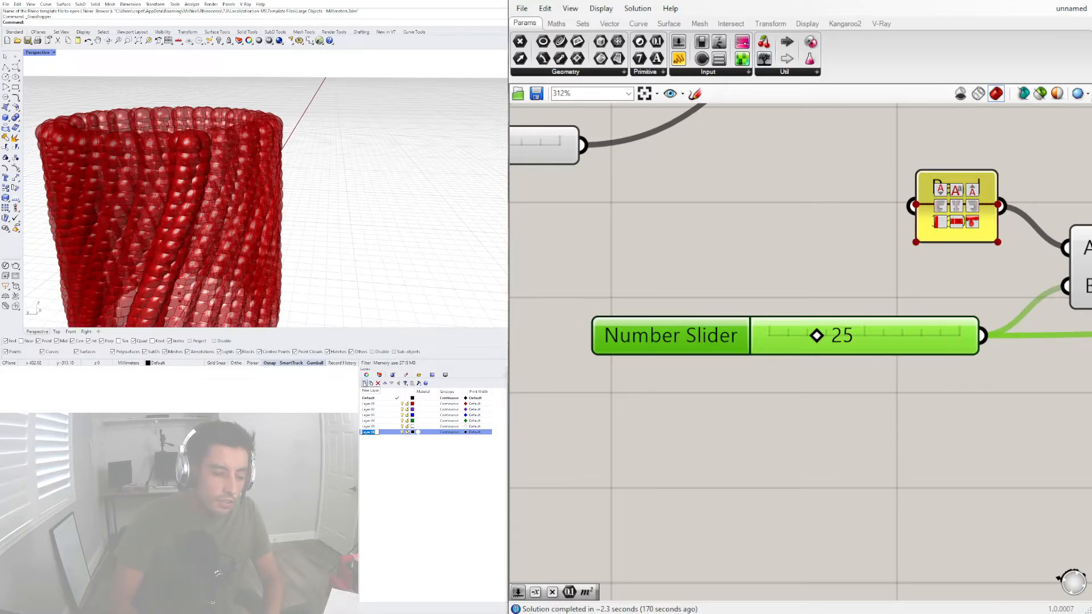
type("form")
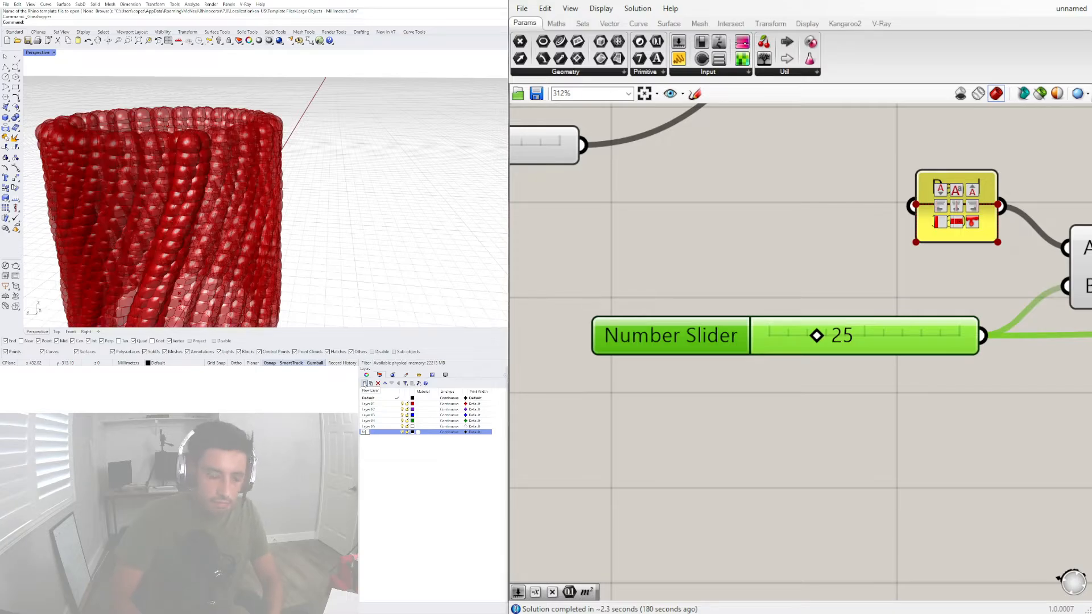
key("Return")
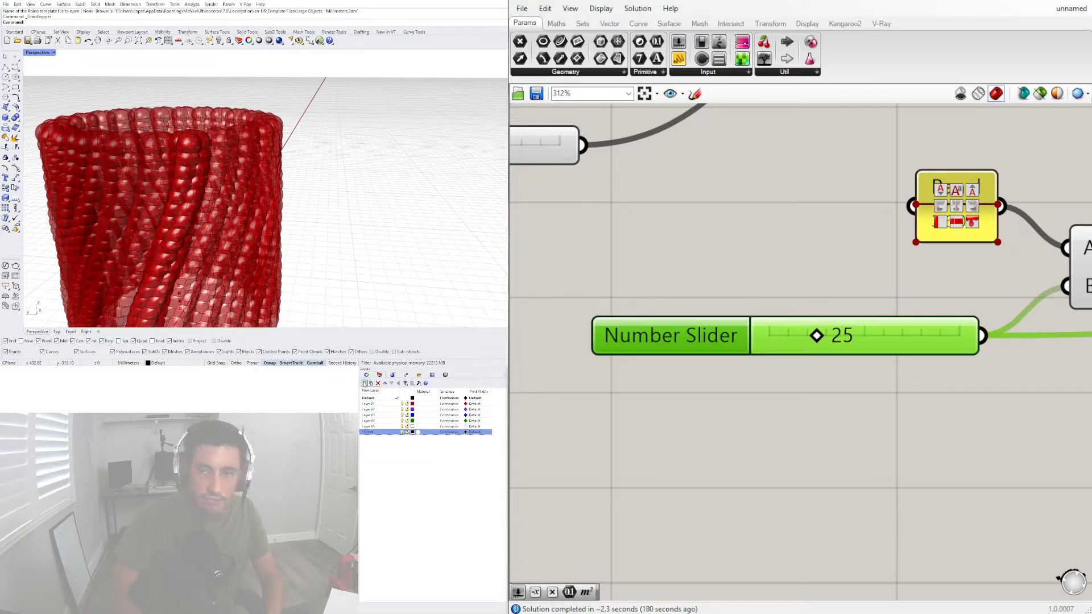
Bake the geometry of the final Rotate component into the Rhino document.
scroll(825, 295, "down", 5)
right_click_drag(954, 402, 550, 470)
left_click(780, 222)
middle_click(783, 217)
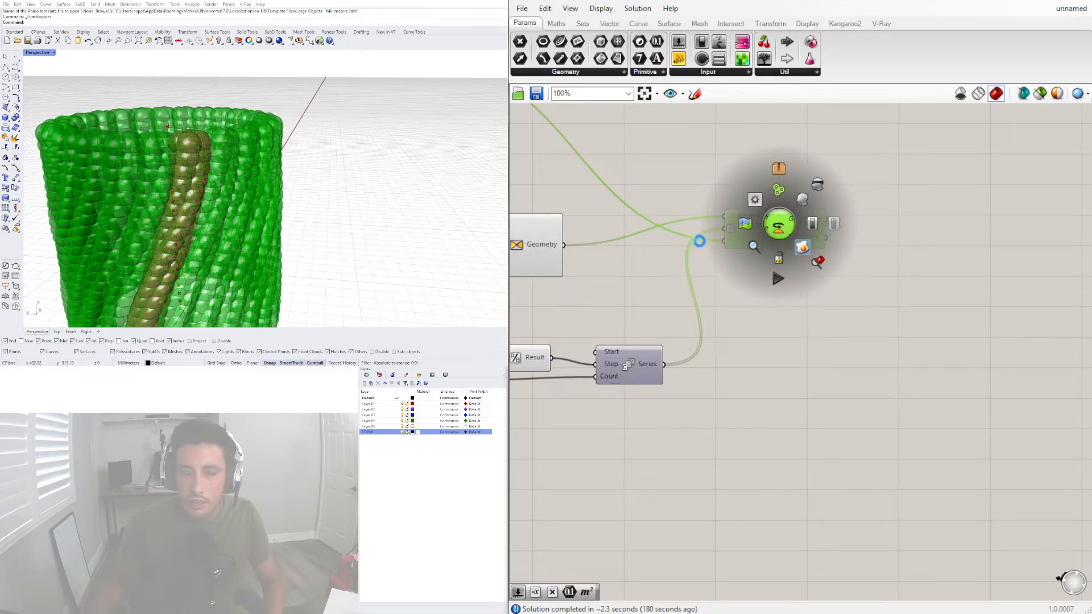
left_click(699, 241)
Disable the preview of every component in the definition except the final Rotate.
scroll(892, 349, "down", 6)
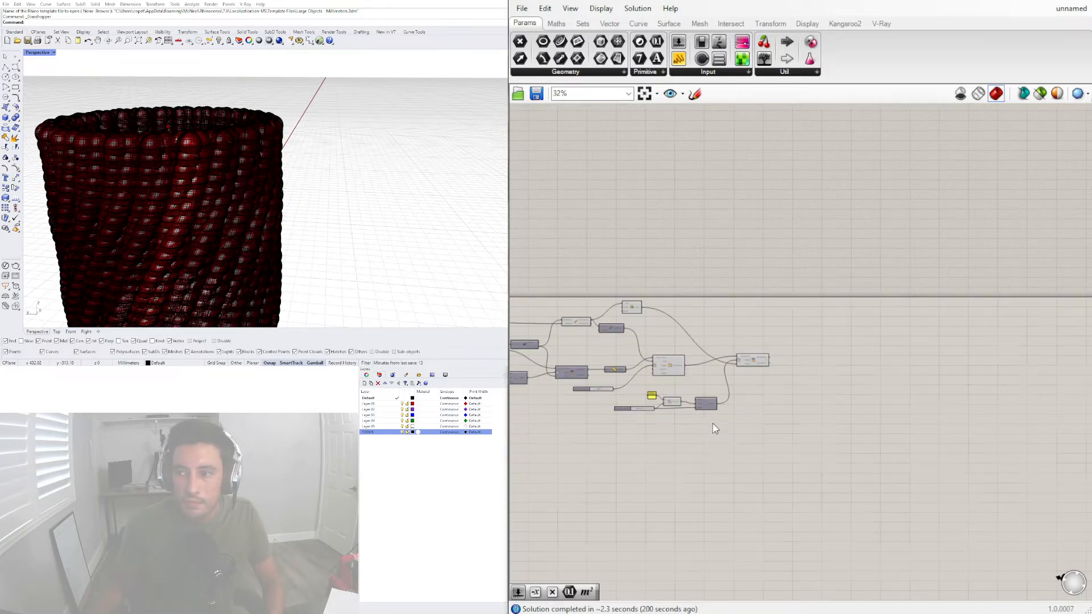
left_click_drag(889, 345, 571, 215)
middle_click(639, 221)
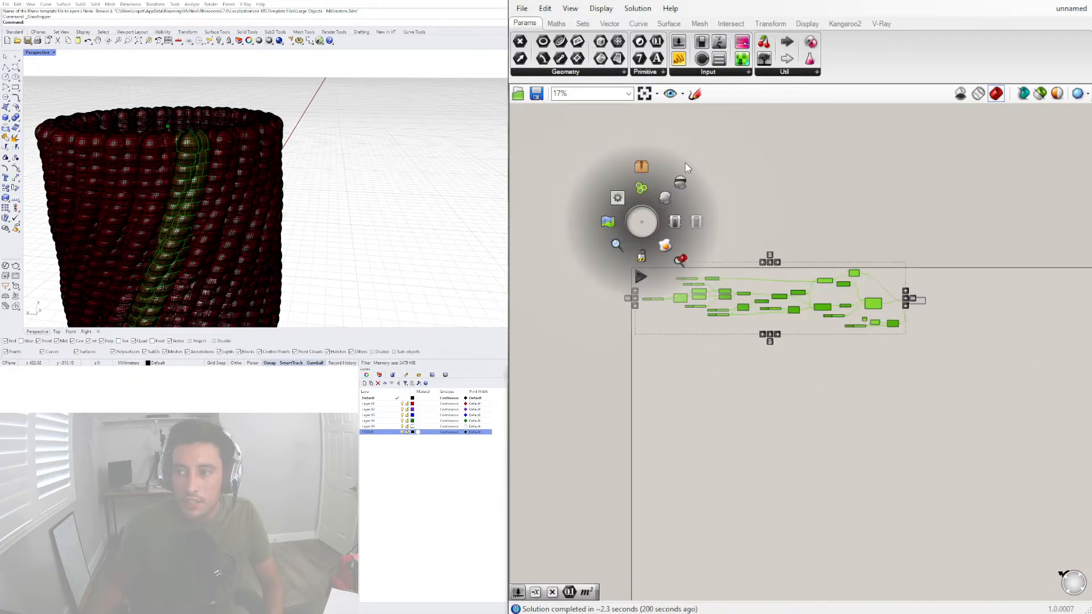
left_click(721, 177)
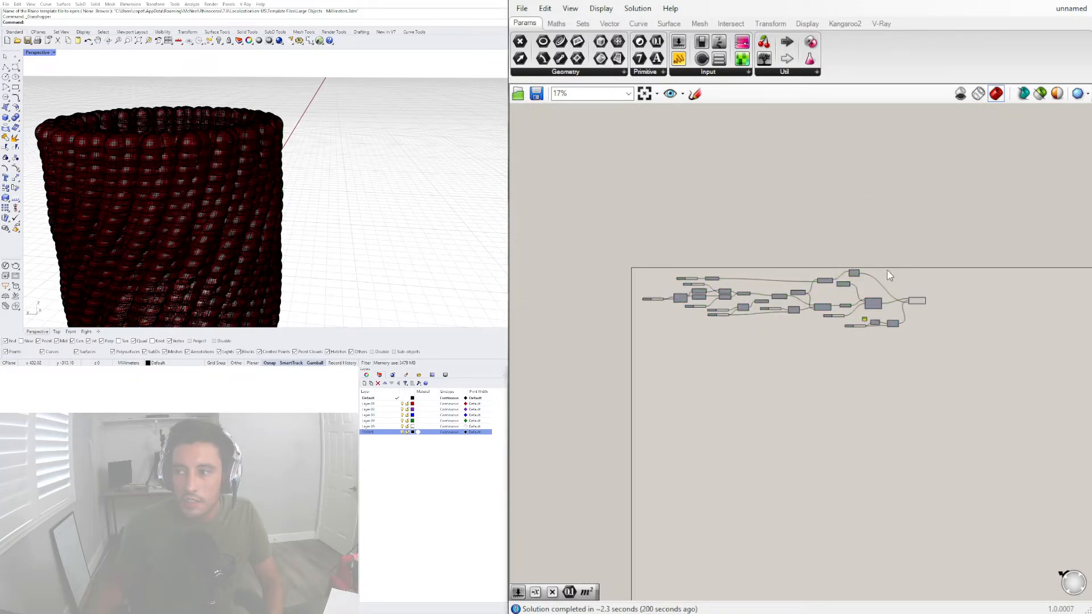
Turn off all Grasshopper preview geometry and set the Perspective viewport's display mode to Shaded.
left_click(961, 95)
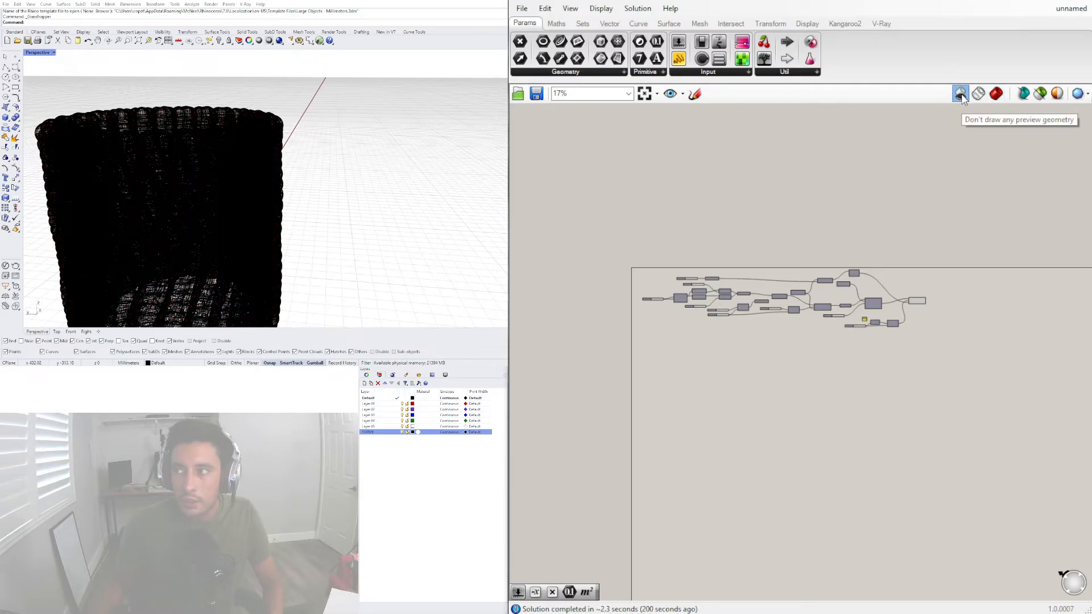
left_click(40, 52)
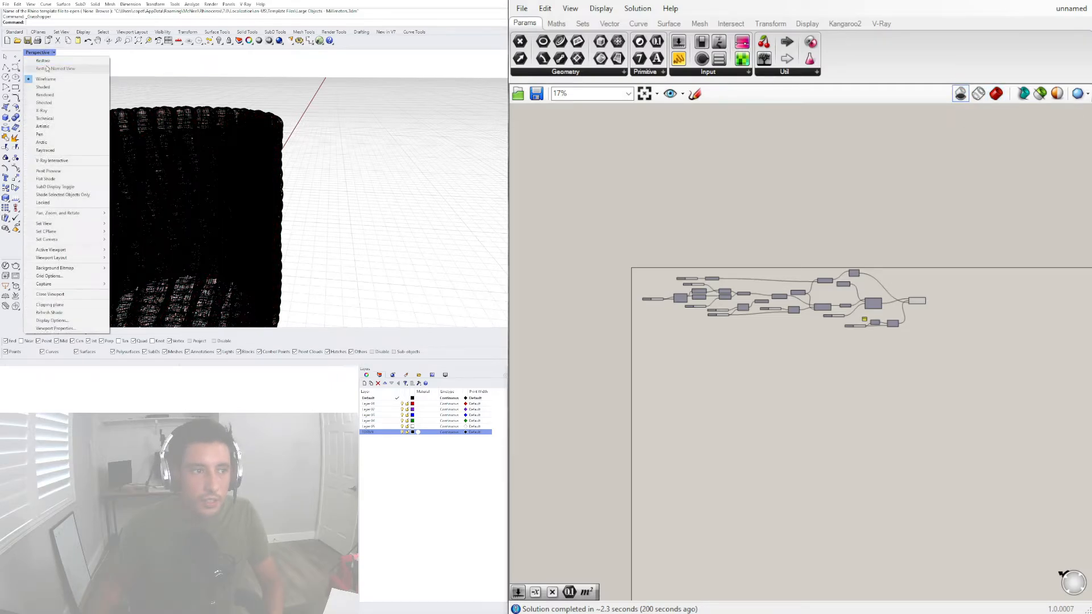
left_click(44, 87)
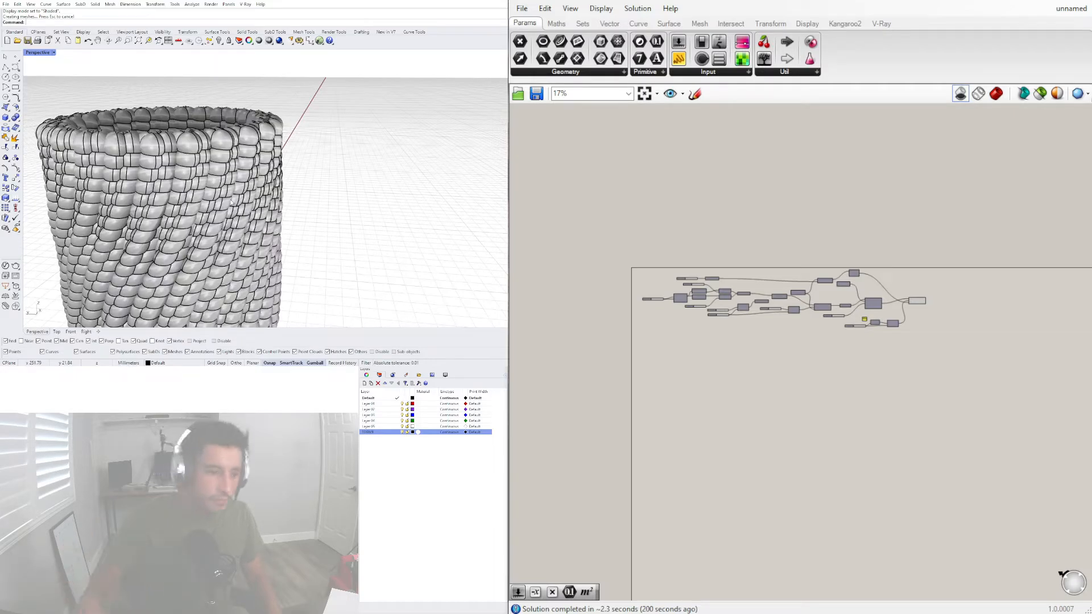
Switch the Perspective viewport to V-Ray Interactive display and open the V-Ray Asset Editor beside the model.
right_click_drag(231, 202, 214, 182)
scroll(351, 159, "down", 5)
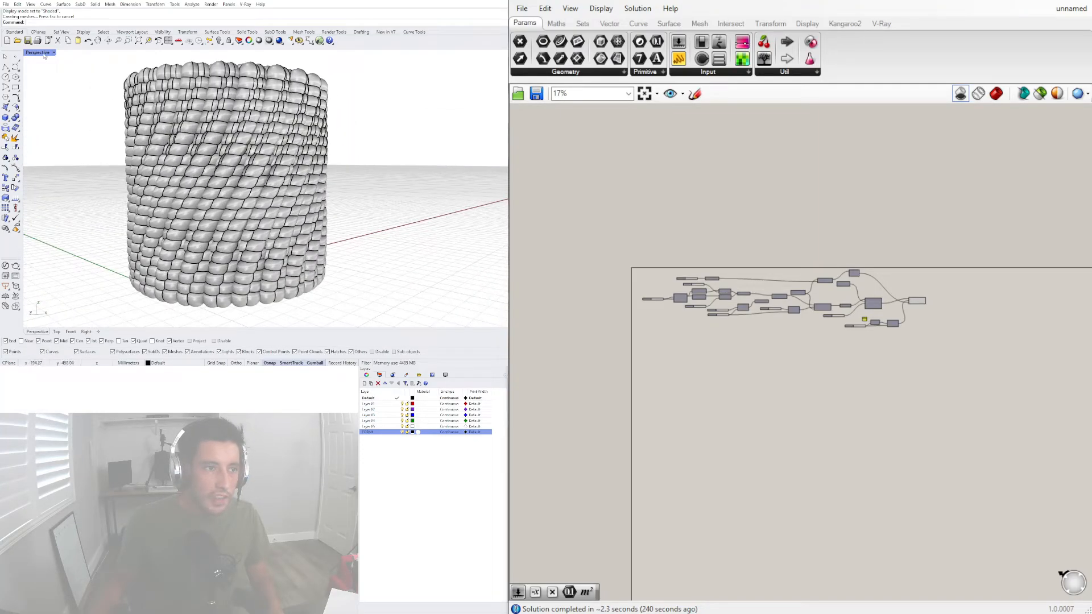
left_click(44, 52)
left_click(78, 161)
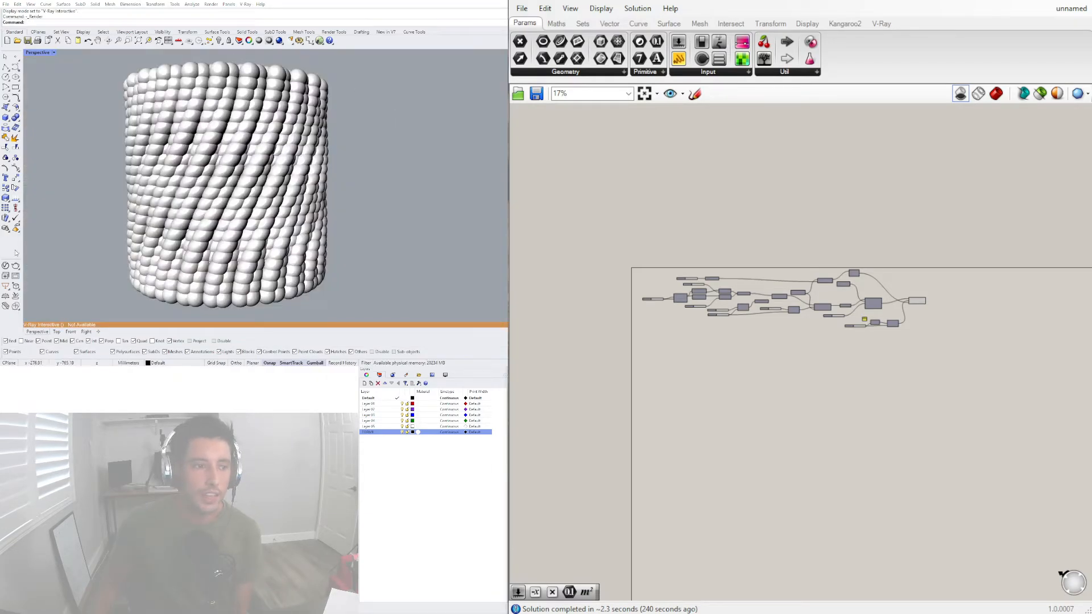
left_click(5, 266)
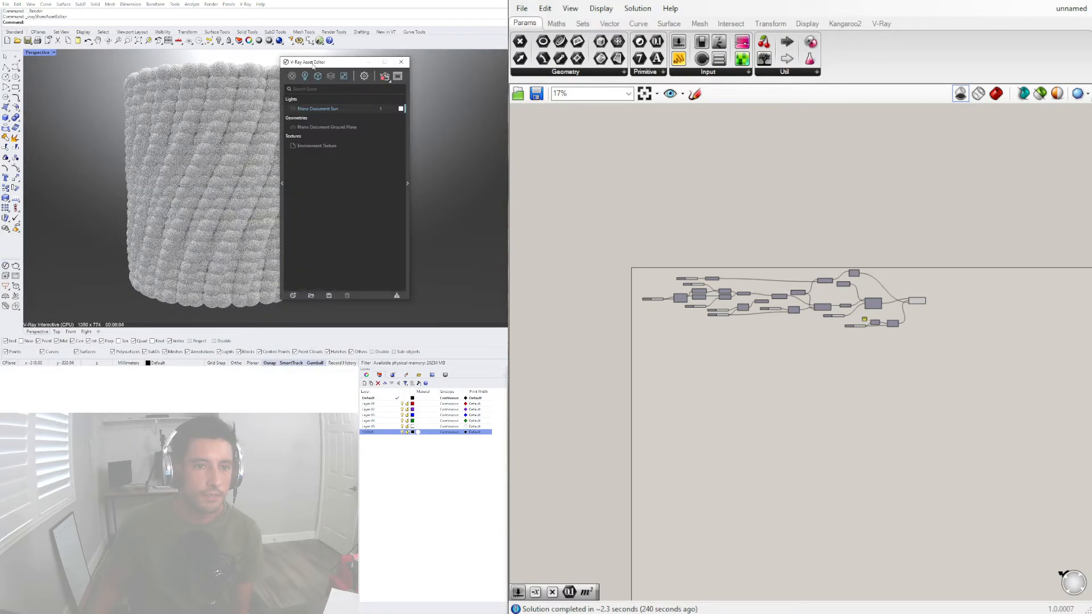
left_click_drag(312, 67, 460, 49)
Add a PBR material named FORM1 in the V-Ray Asset Editor and expand its settings.
left_click(439, 59)
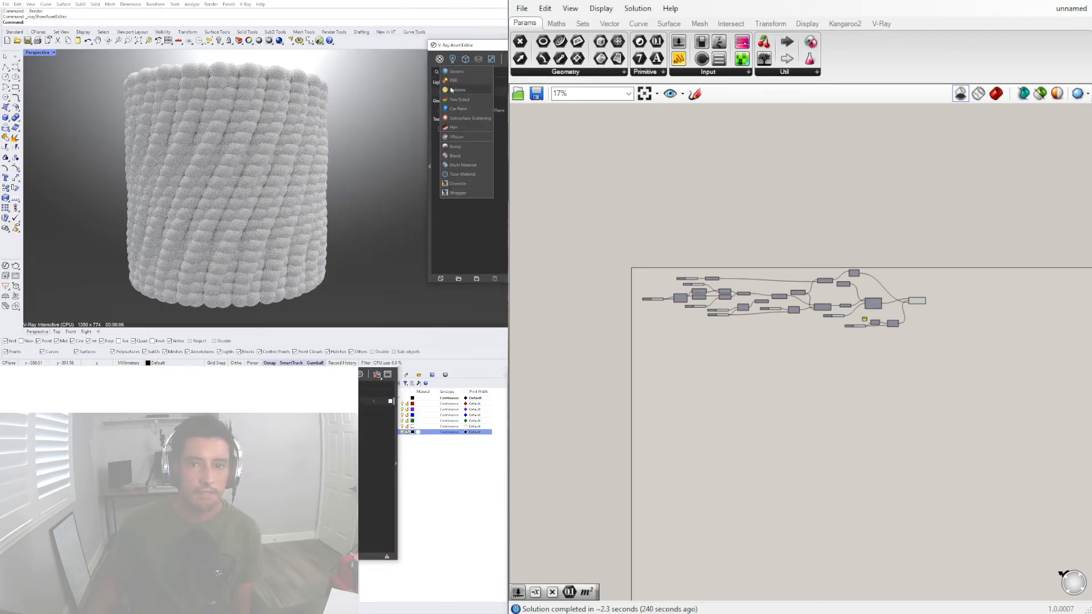
left_click(454, 80)
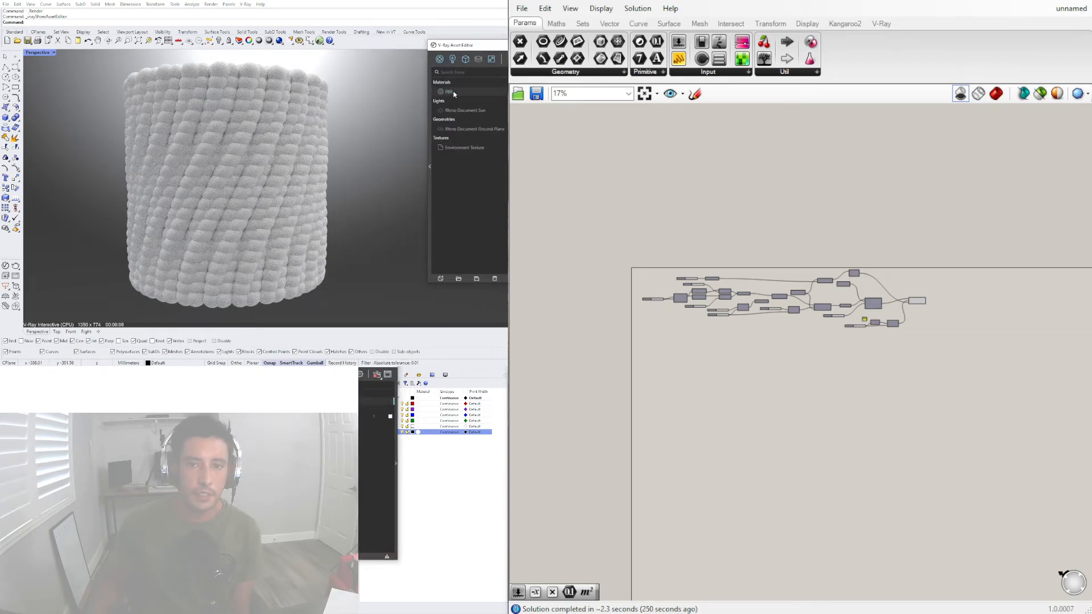
double_click(454, 94)
type("/")
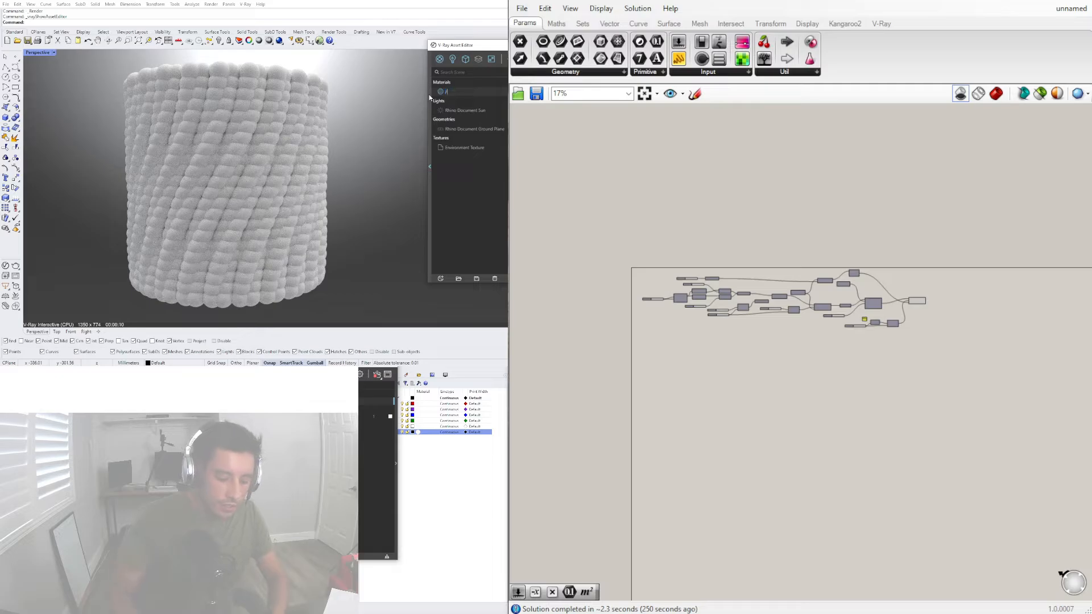
type("ORM1")
key("Return")
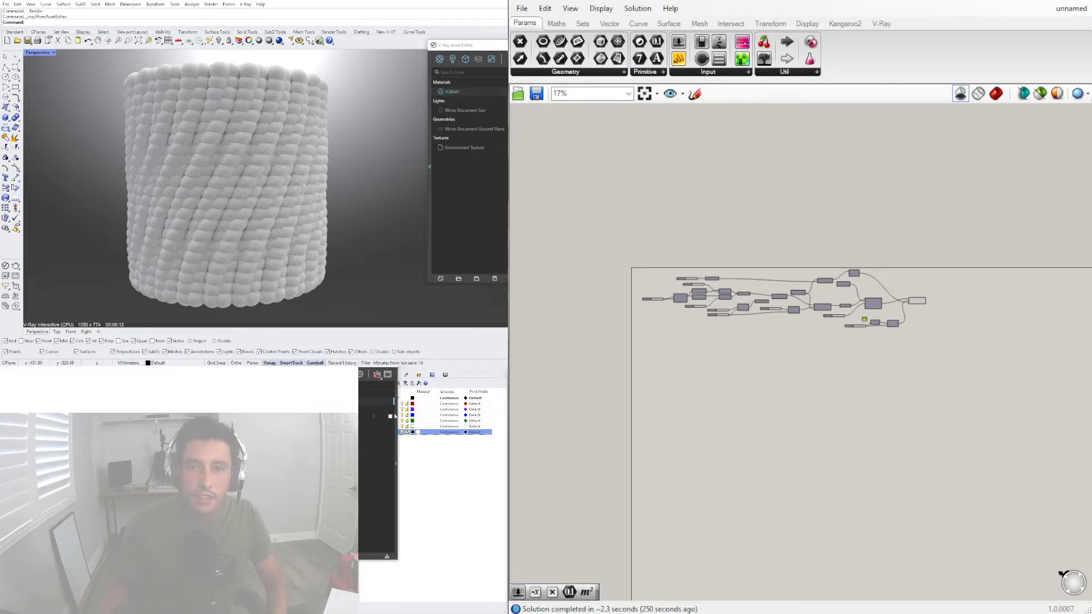
left_click(396, 463)
left_click_drag(483, 45, 372, 39)
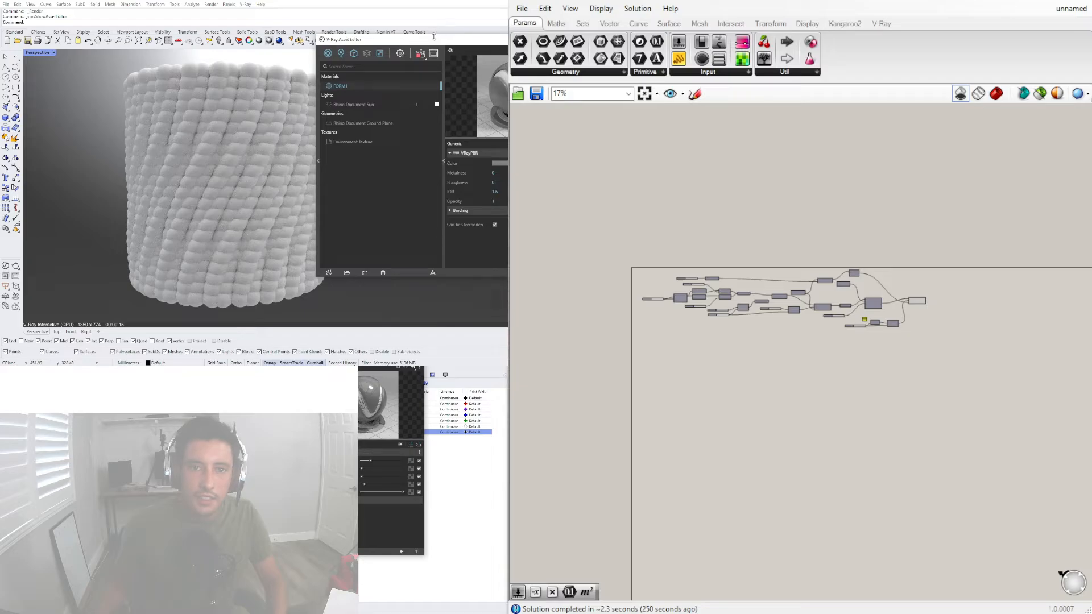
Assign the FORM1 material to the FORM1 layer and move all of the baked sphere geometry onto that layer.
left_click_drag(337, 44, 235, 100)
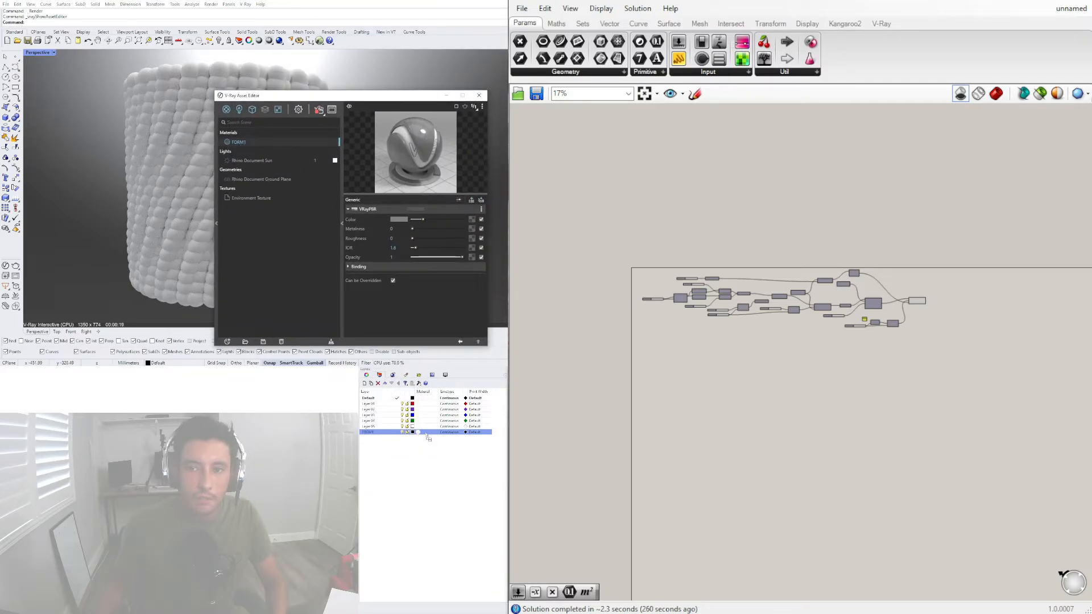
left_click_drag(428, 438, 426, 434)
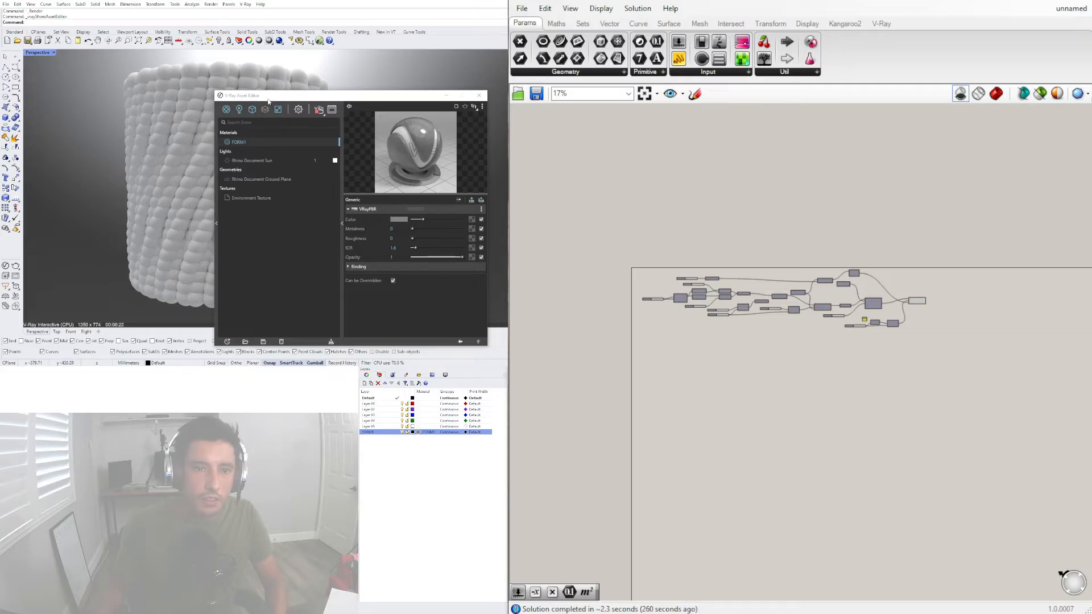
left_click_drag(268, 99, 447, 65)
left_click_drag(87, 55, 360, 316)
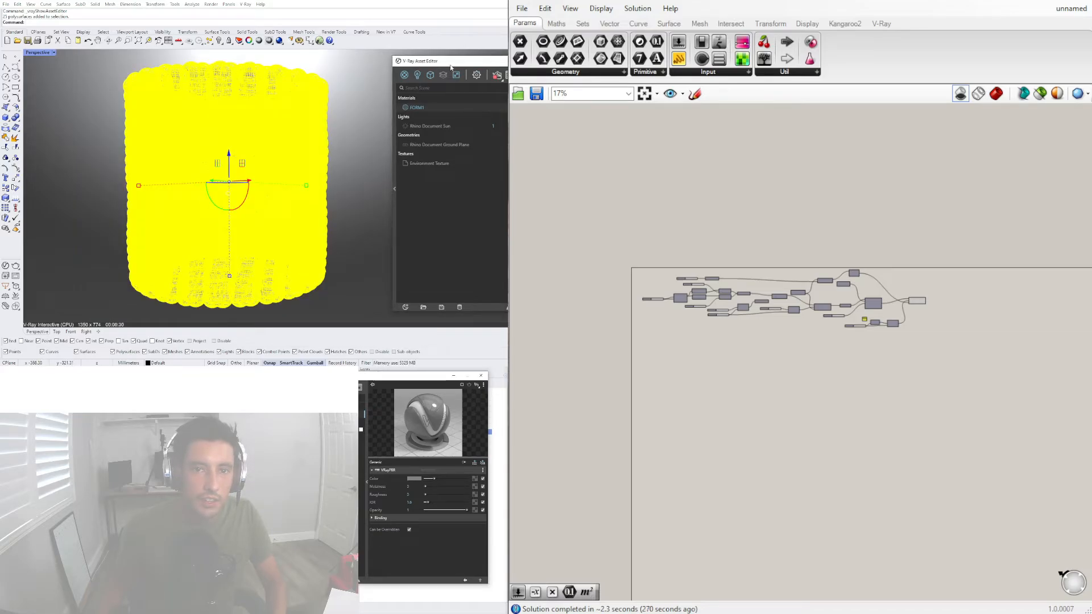
left_click(491, 74)
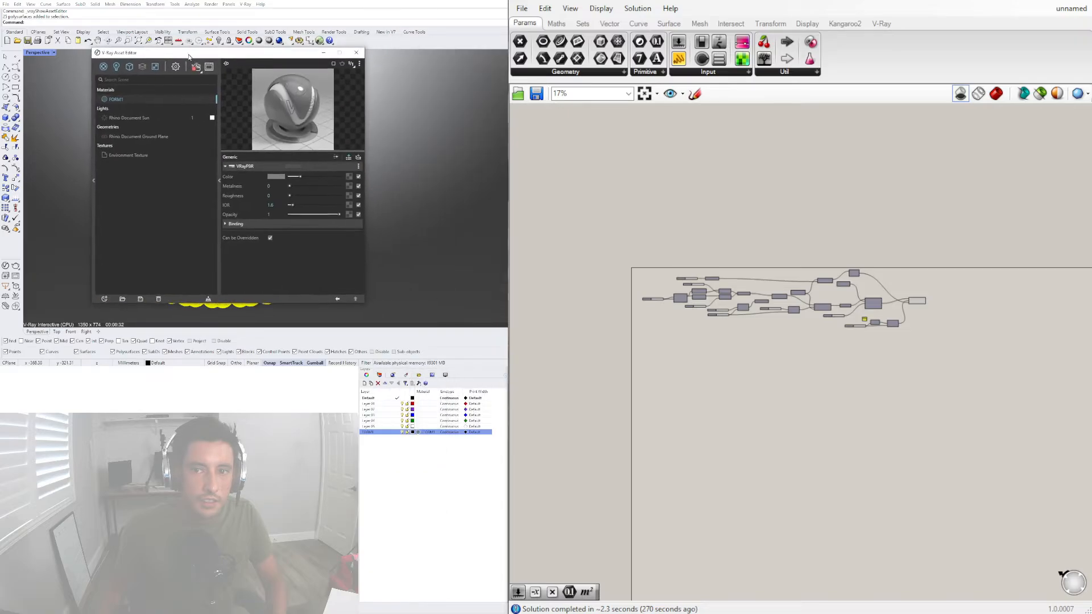
right_click(402, 434)
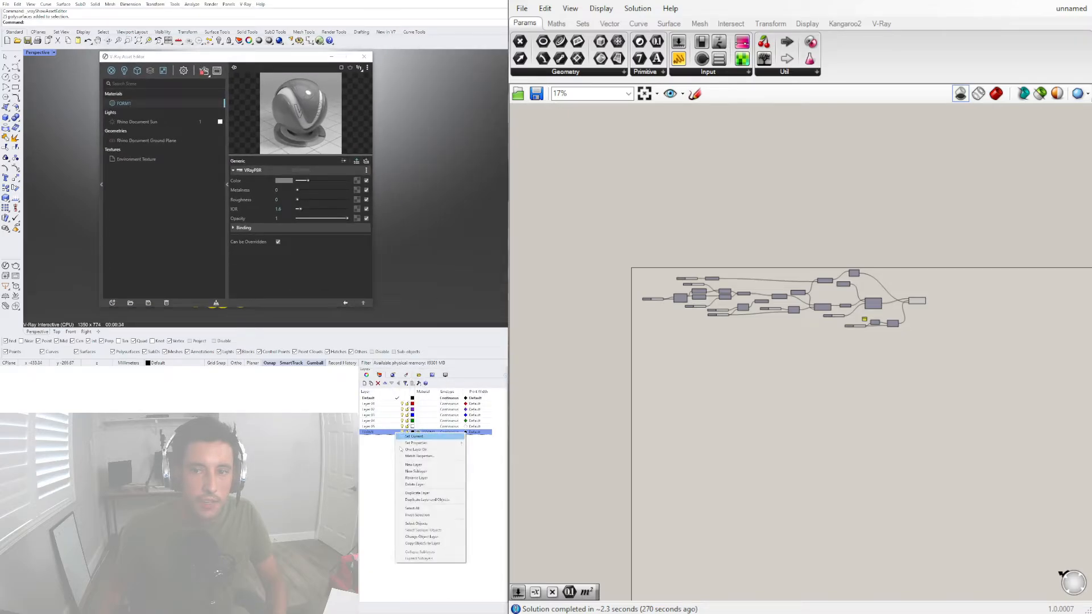
left_click(412, 537)
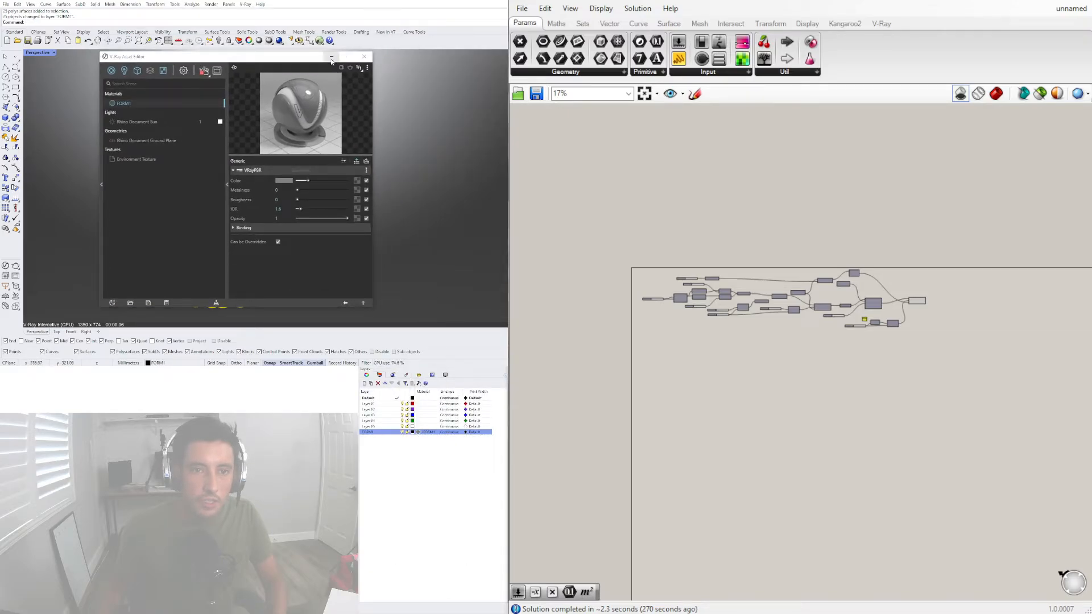
Center the model in the Perspective viewport and place the V-Ray Asset Editor over the Grasshopper canvas, clear of the model.
left_click(332, 57)
left_click(354, 165)
right_click_drag(306, 180, 346, 178, "shift")
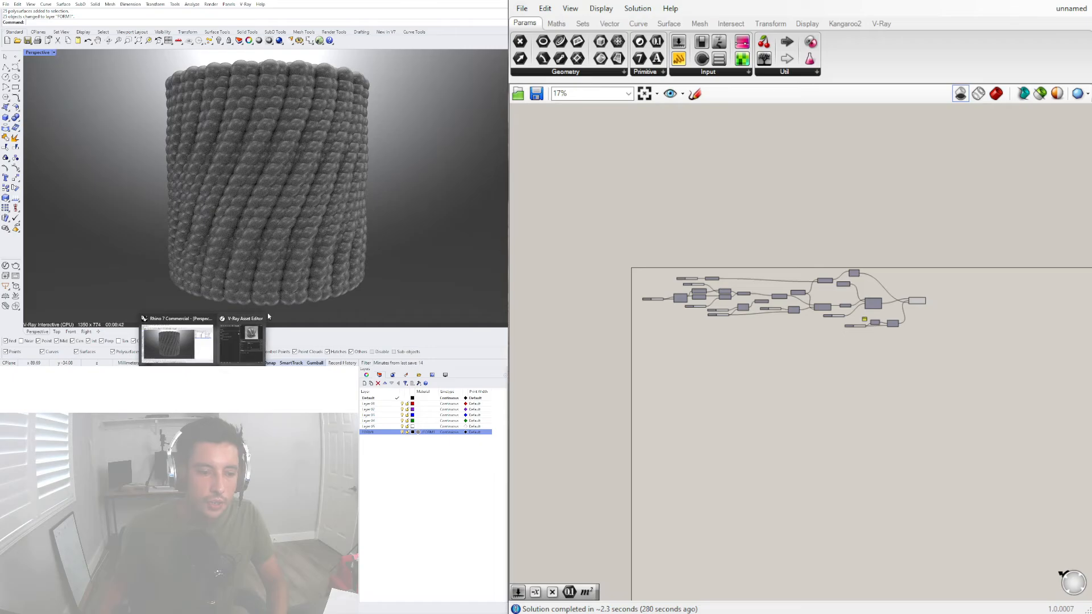
left_click(6, 265)
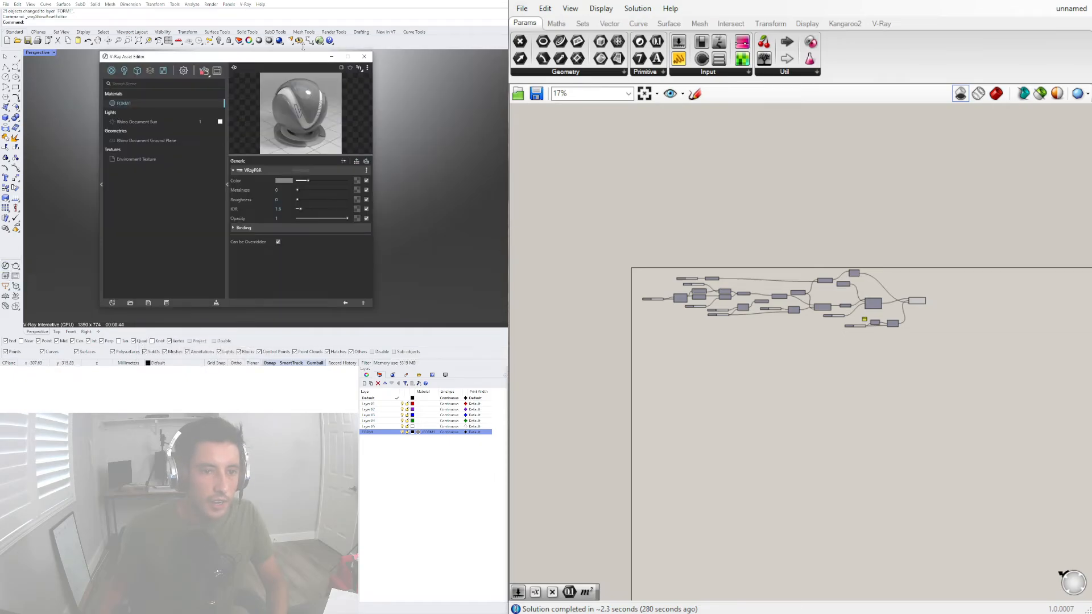
left_click_drag(289, 58, 579, 44)
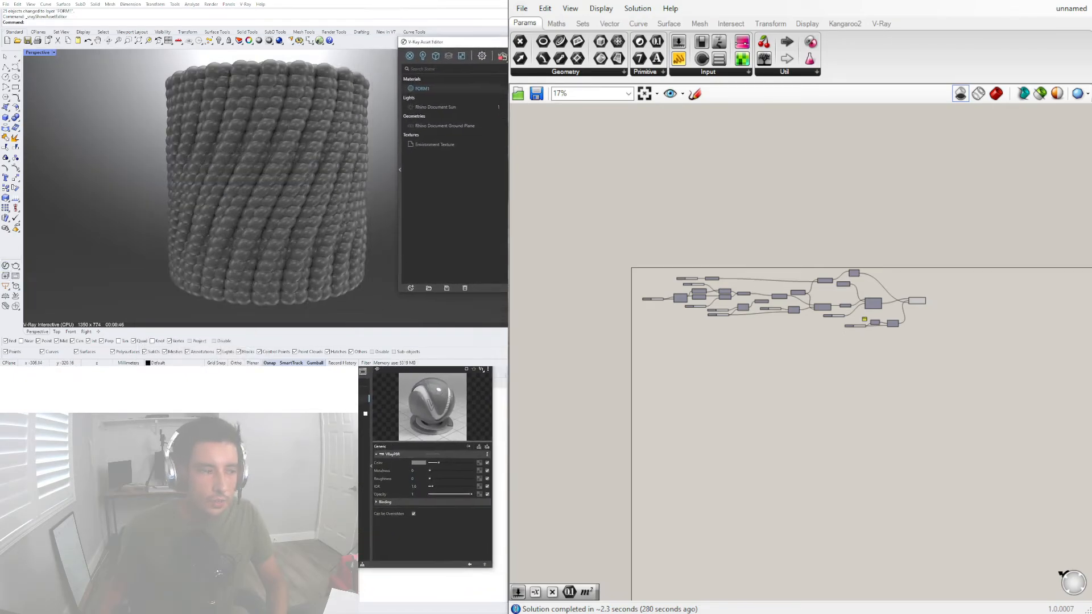
left_click_drag(489, 42, 891, 143)
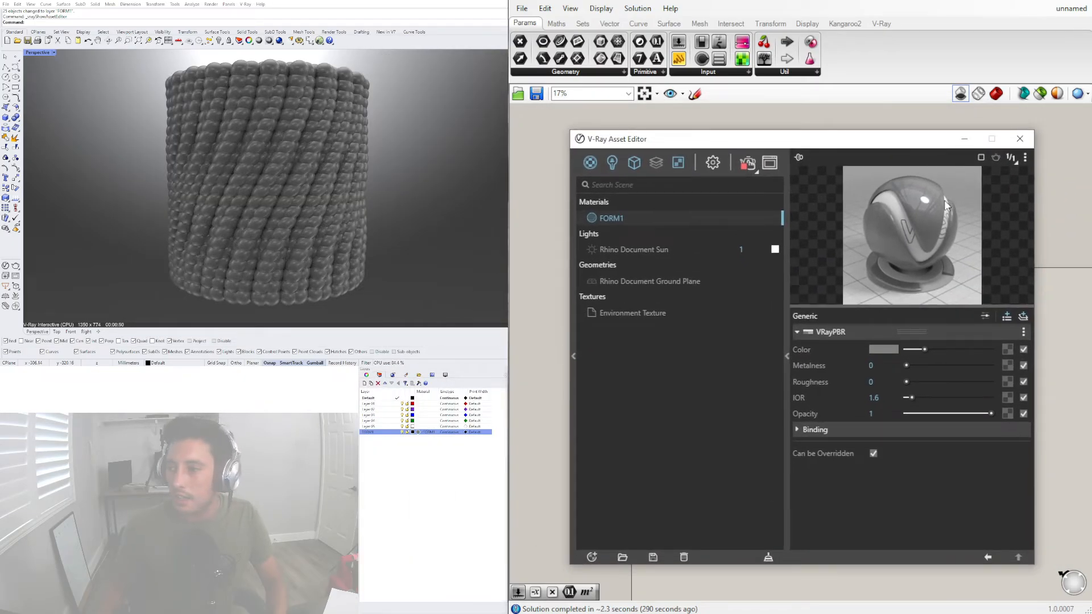
Give the FORM1 material a golden-yellow color with metalness 1 and roughness 0.2.
left_click(895, 350)
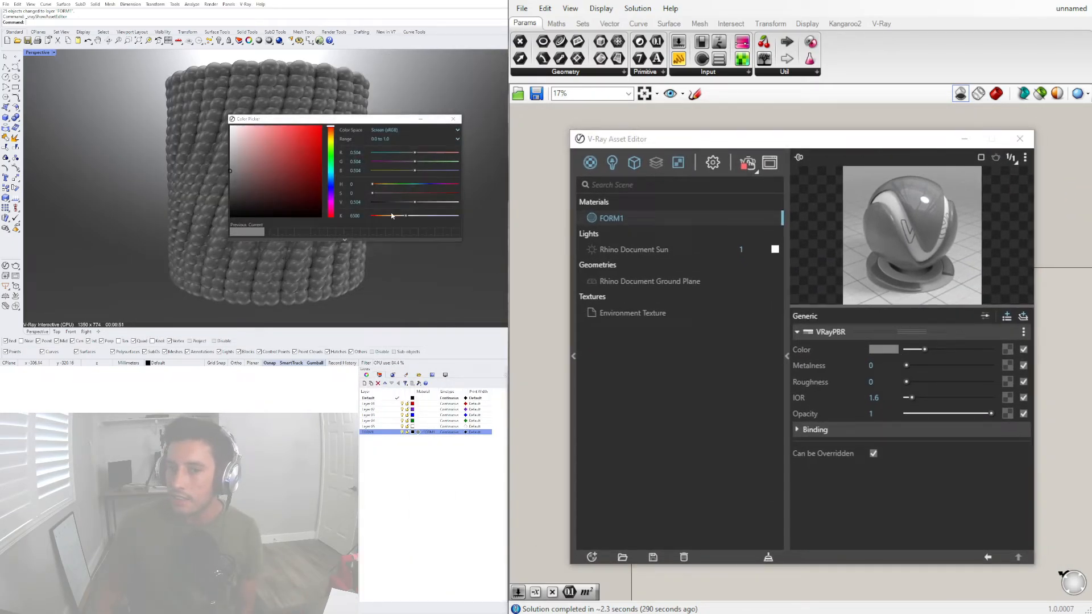
left_click(331, 137)
left_click_drag(284, 149, 287, 125)
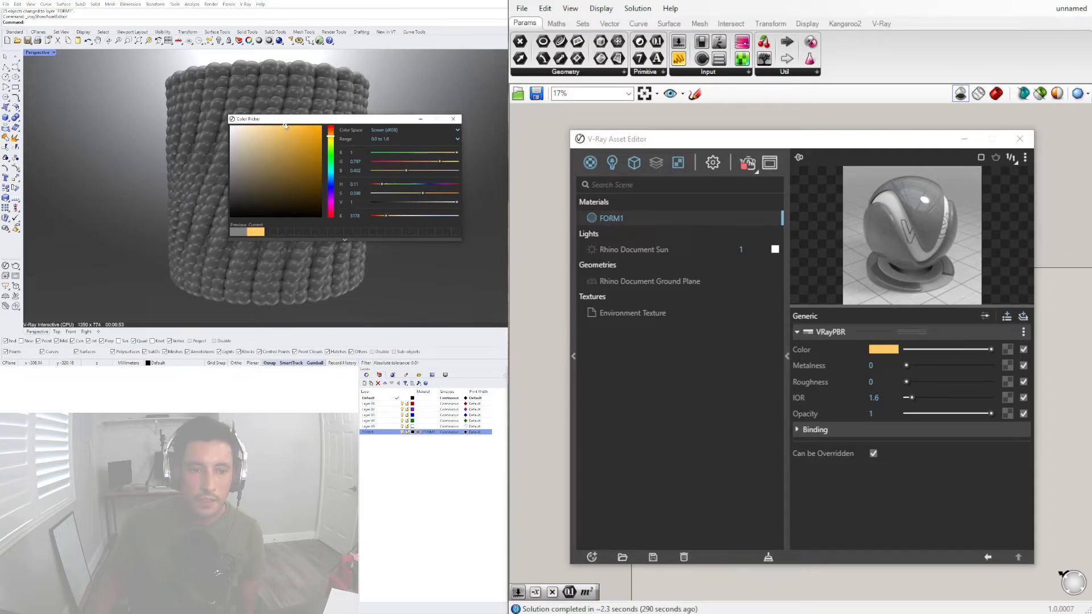
left_click(453, 120)
left_click_drag(906, 366, 994, 364)
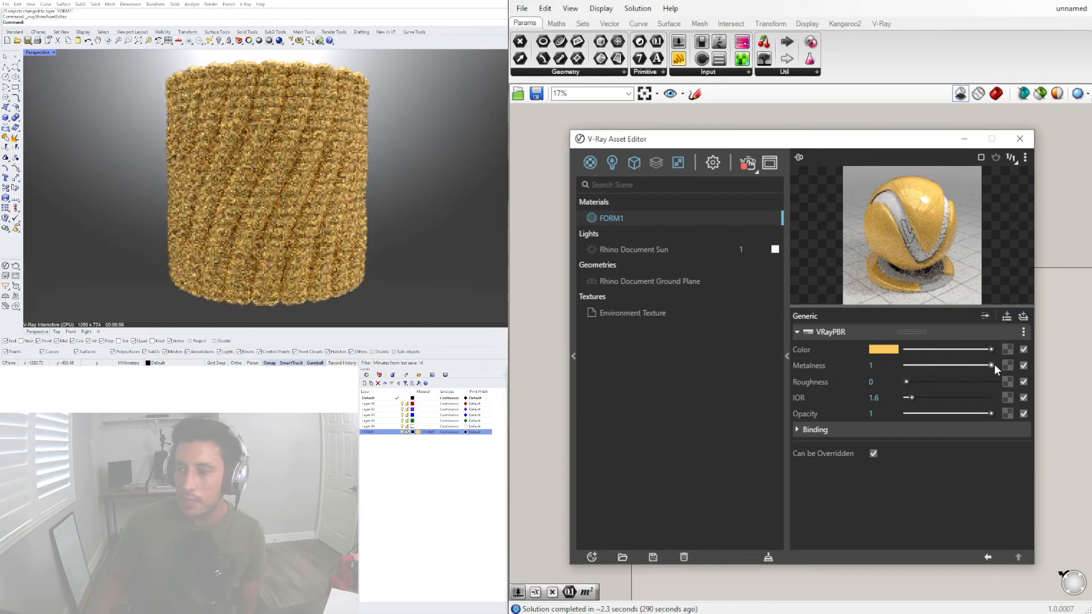
left_click(920, 381)
left_click_drag(920, 382, 924, 382)
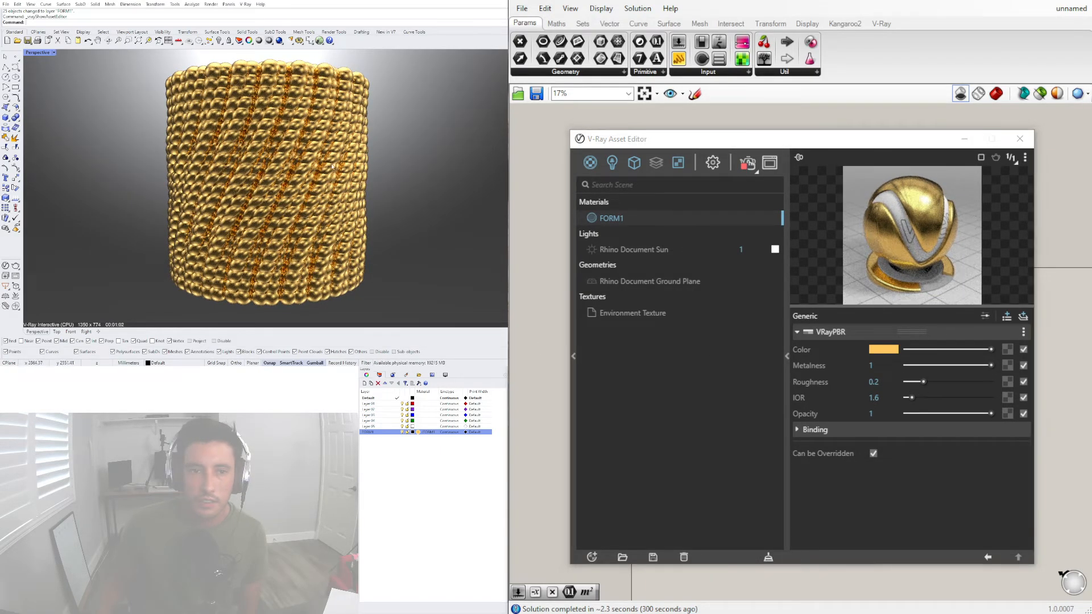
mouse_move(315, 170)
right_mouse_down()
mouse_move(326, 175)
mouse_move(329, 165)
right_mouse_up()
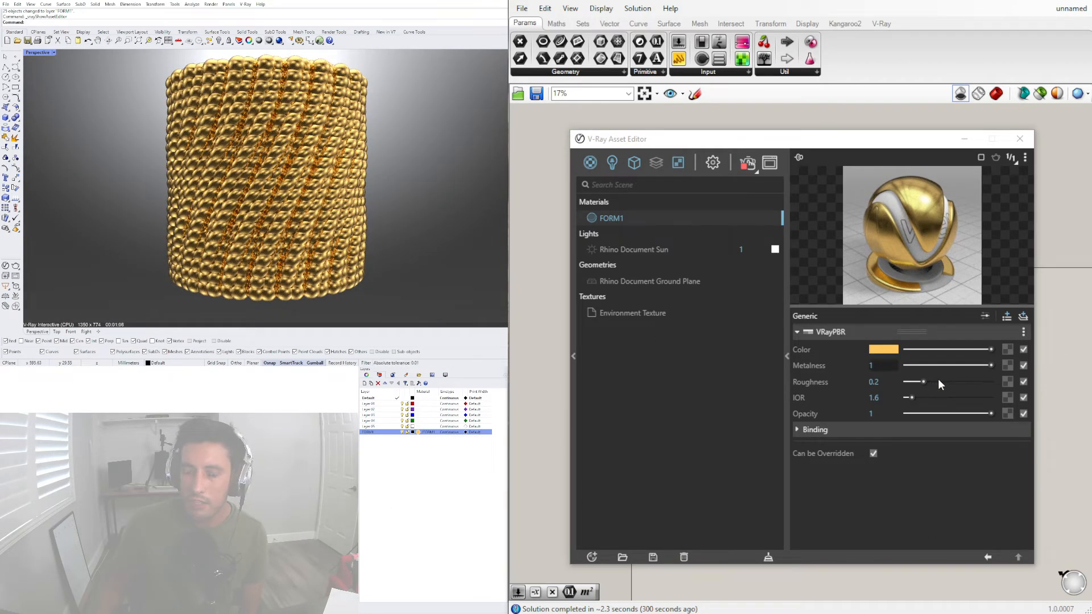
Change the FORM1 material to a saturated lime green with metalness 0 and roughness 0.35.
left_click(892, 349)
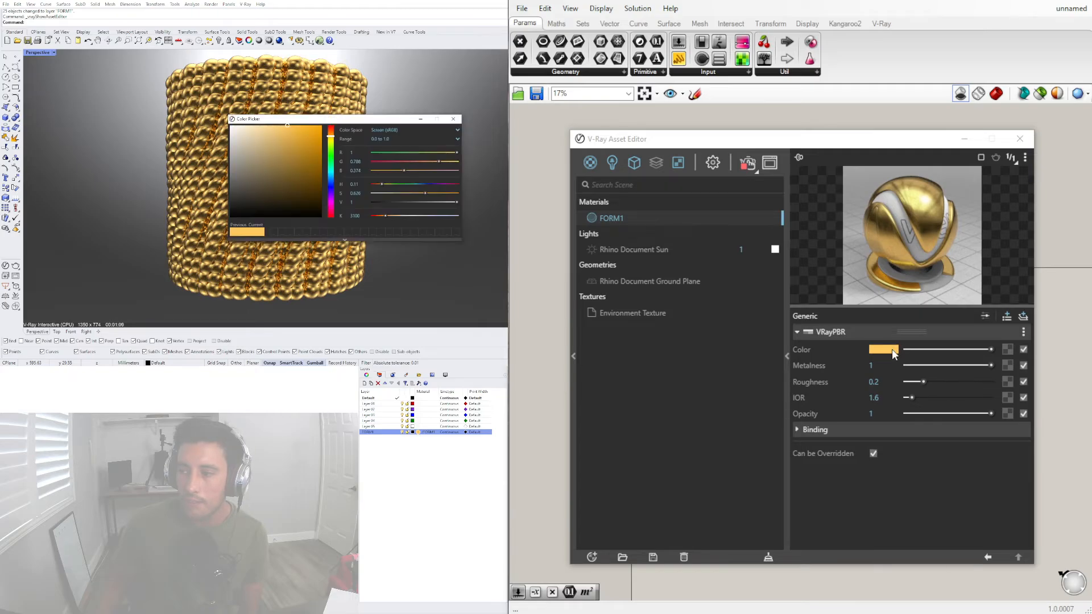
left_click(331, 145)
left_click_drag(308, 140, 321, 125)
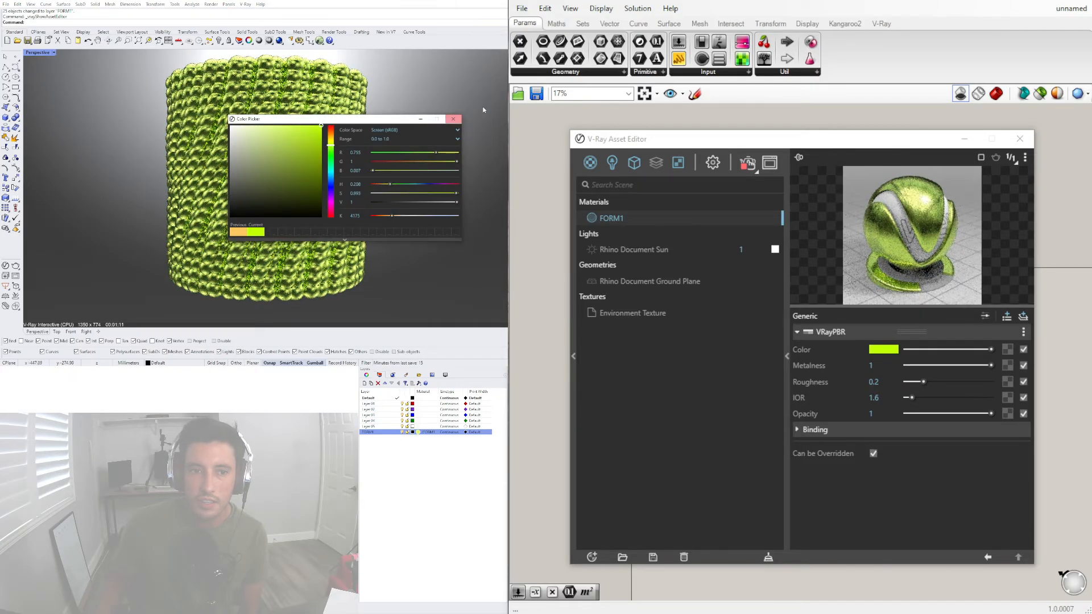
left_click(452, 119)
left_click_drag(932, 366, 906, 366)
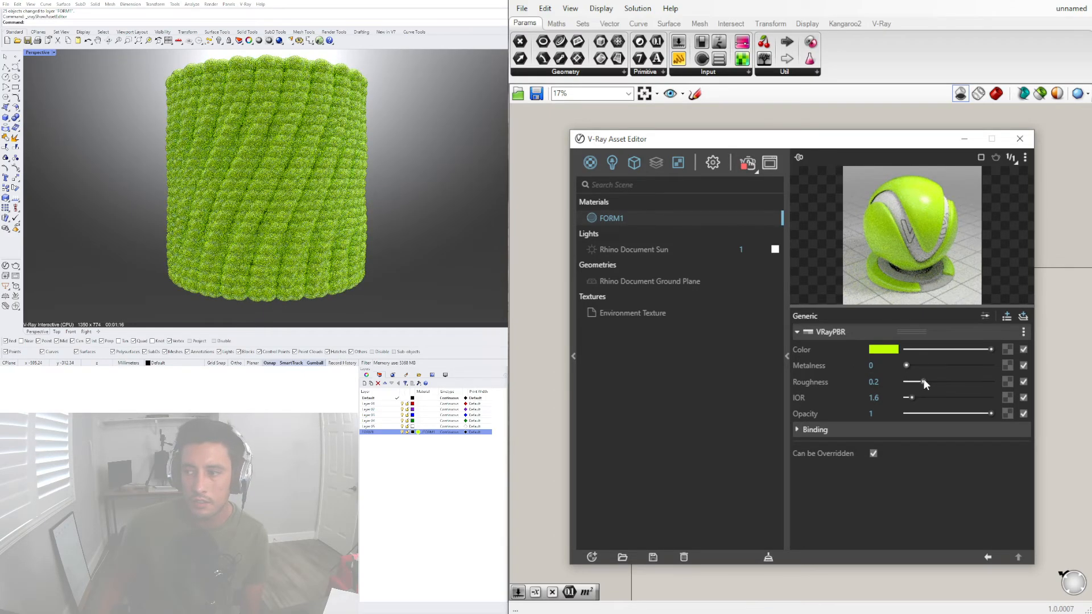
left_click_drag(925, 381, 937, 382)
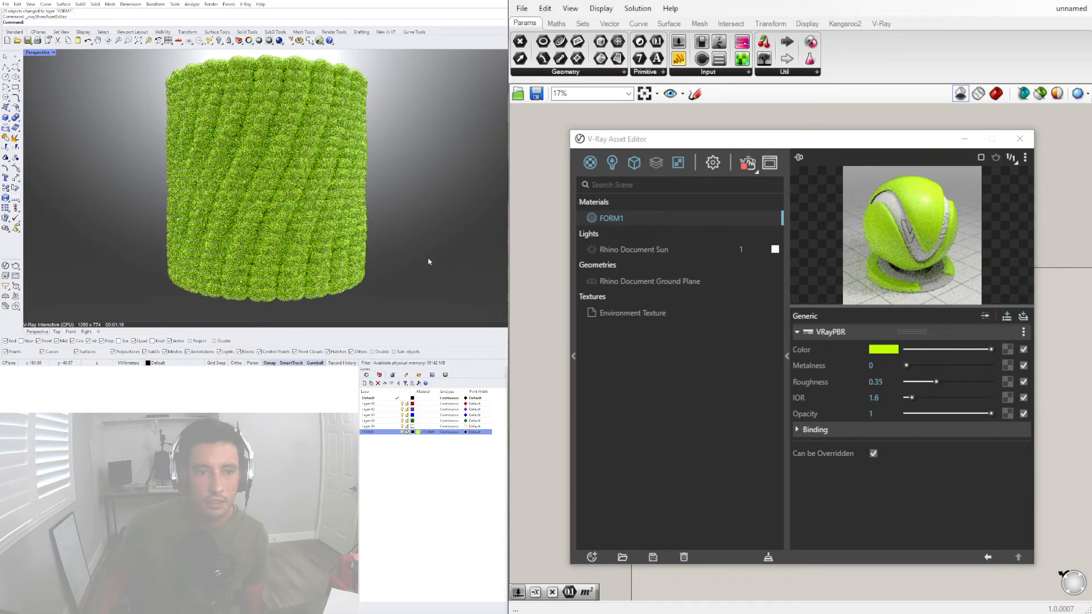
Open the V-Ray render settings and set the camera's exposure value to 9.
left_click(713, 162)
left_click(660, 366)
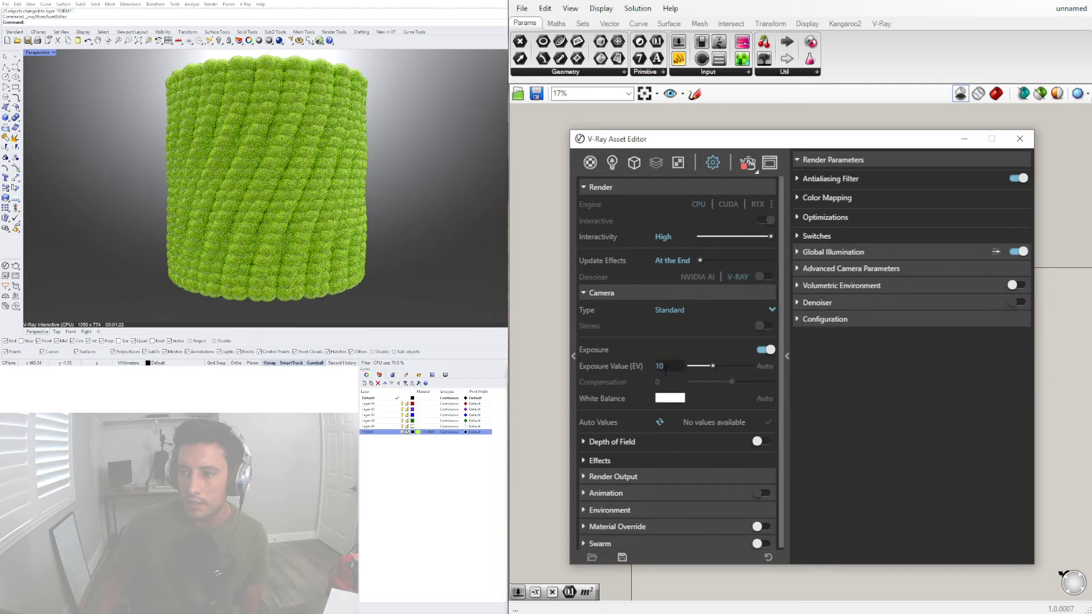
type("9")
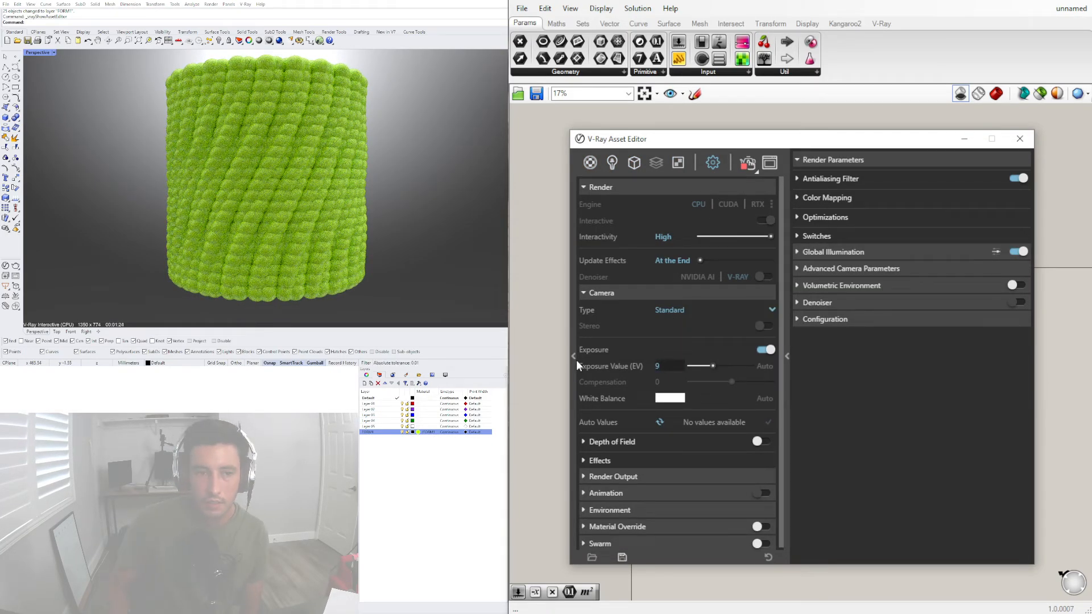
key("Return")
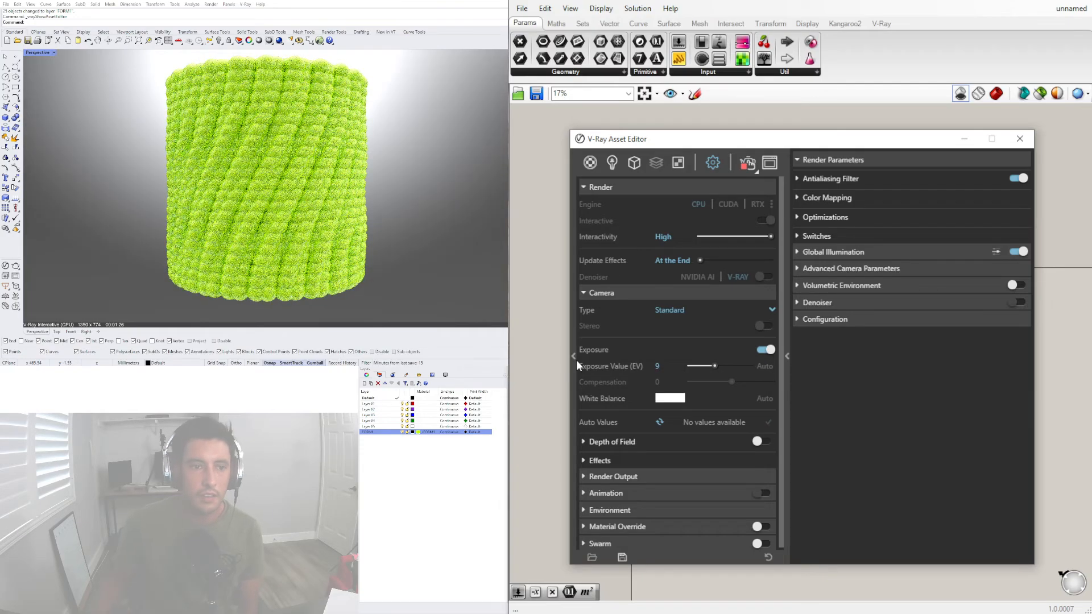
Shorten the Perspective camera's lens length and reframe the model from above so its open top shows.
left_click(308, 282)
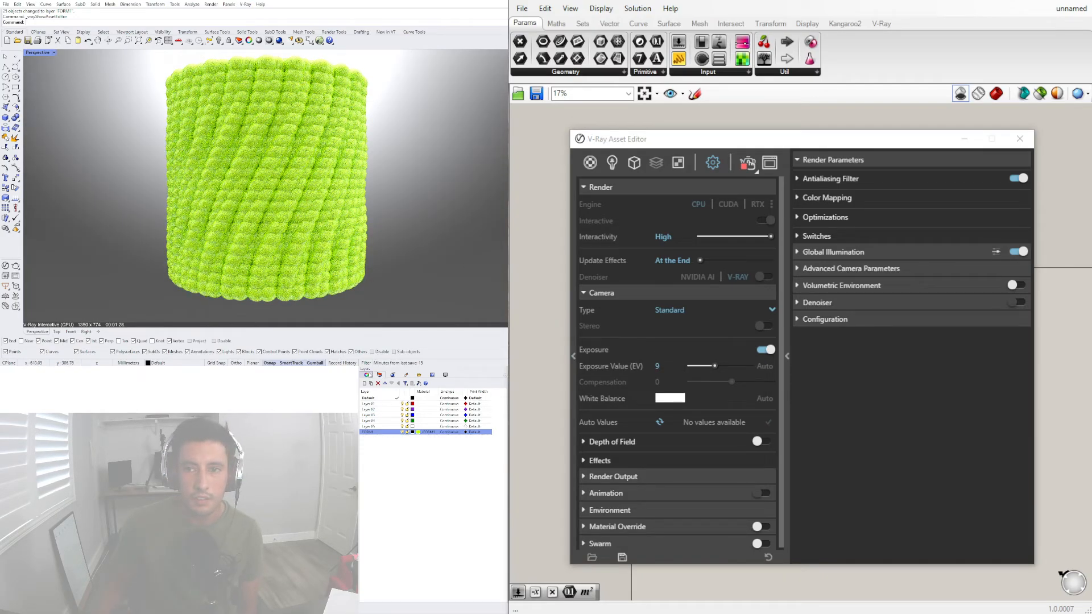
left_click(367, 375)
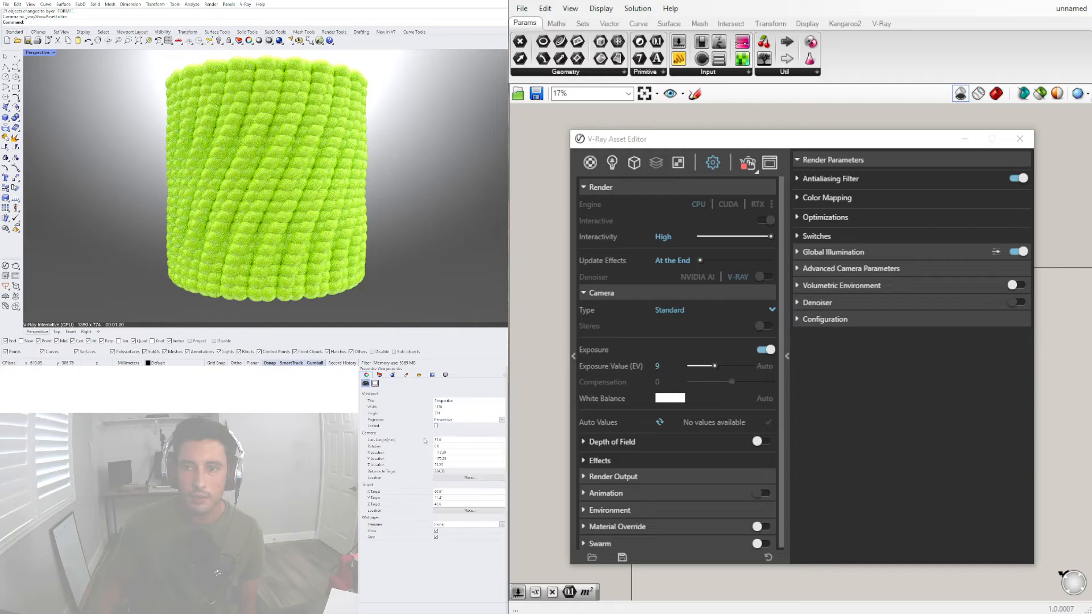
left_click_drag(448, 442, 429, 442)
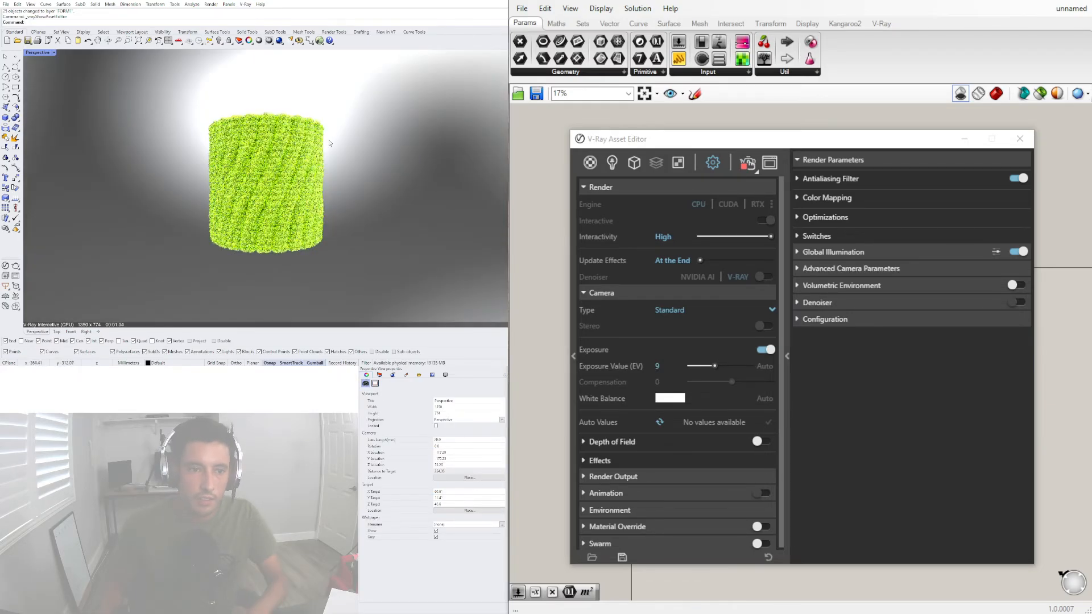
right_click_drag(241, 175, 249, 153)
scroll(249, 146, "up", 5)
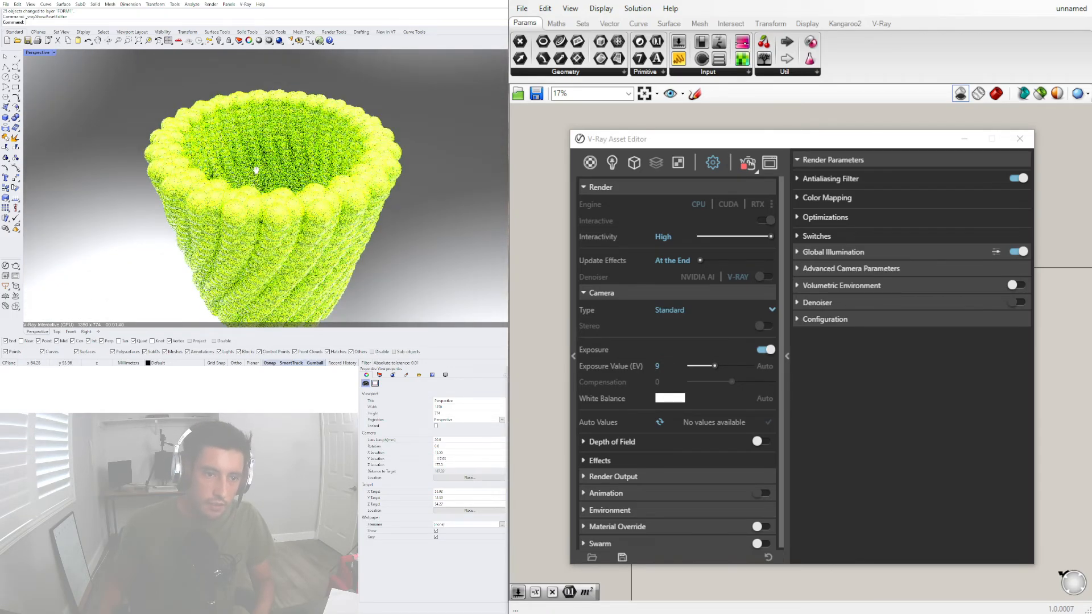
scroll(254, 167, "down", 5)
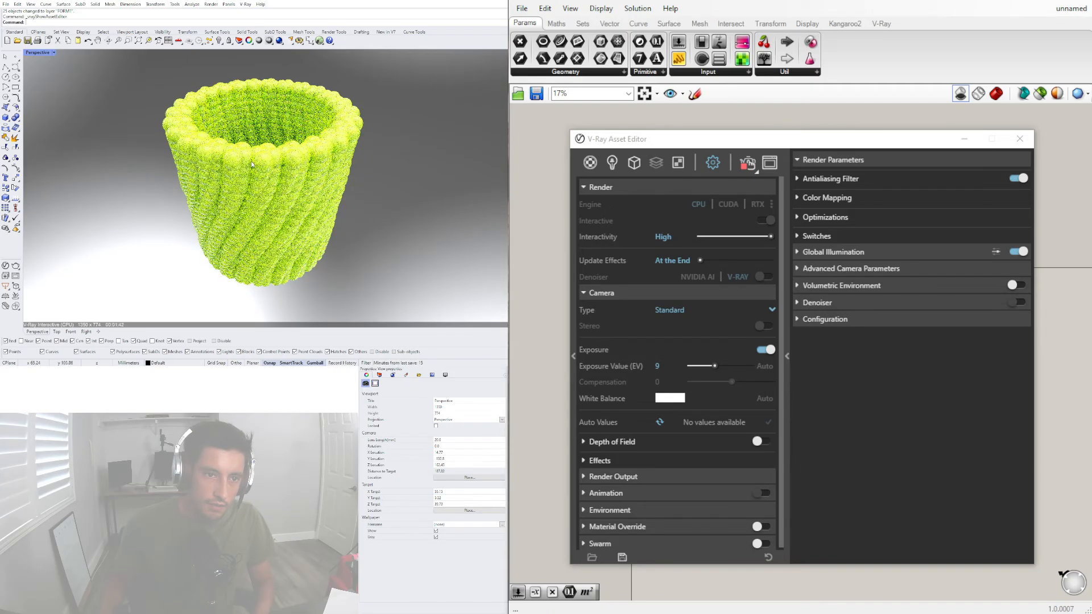
scroll(253, 163, "up", 2)
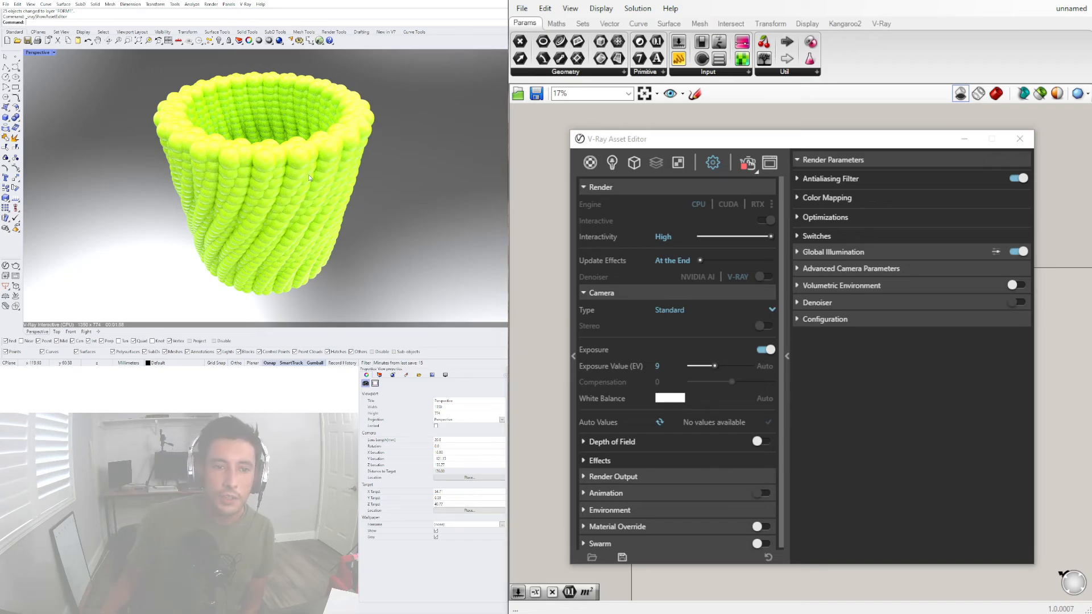
Set the V-Ray camera's exposure value to 9.5.
left_click(628, 365)
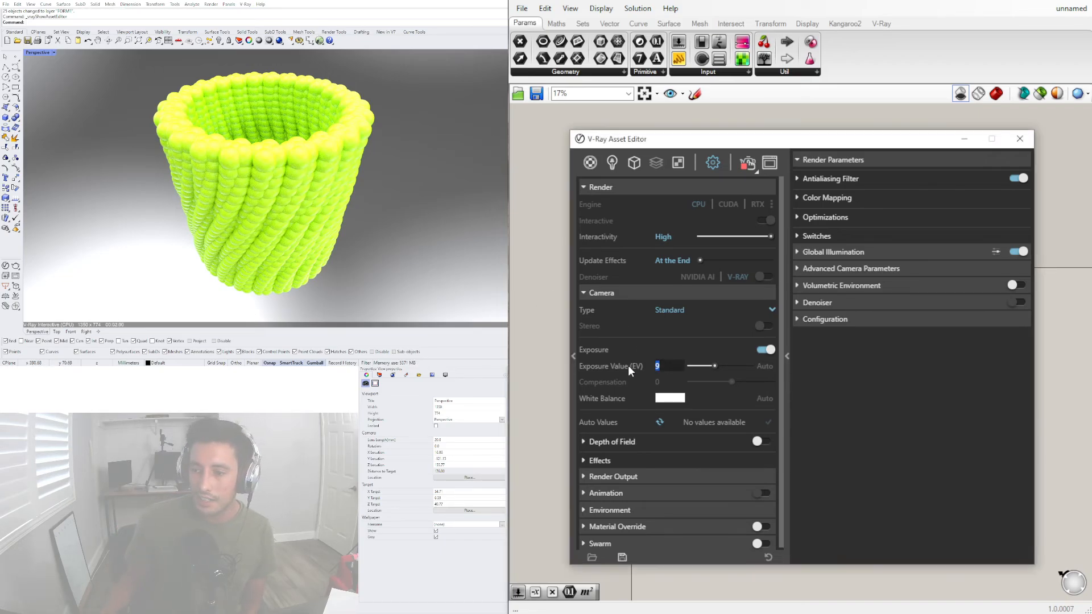
type(".5")
key("Return")
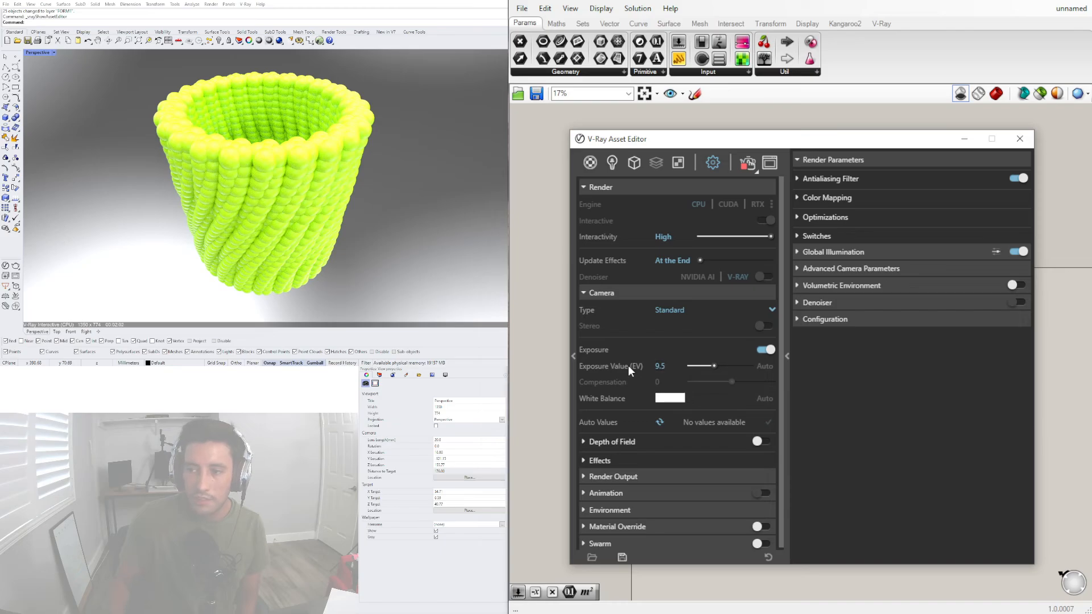